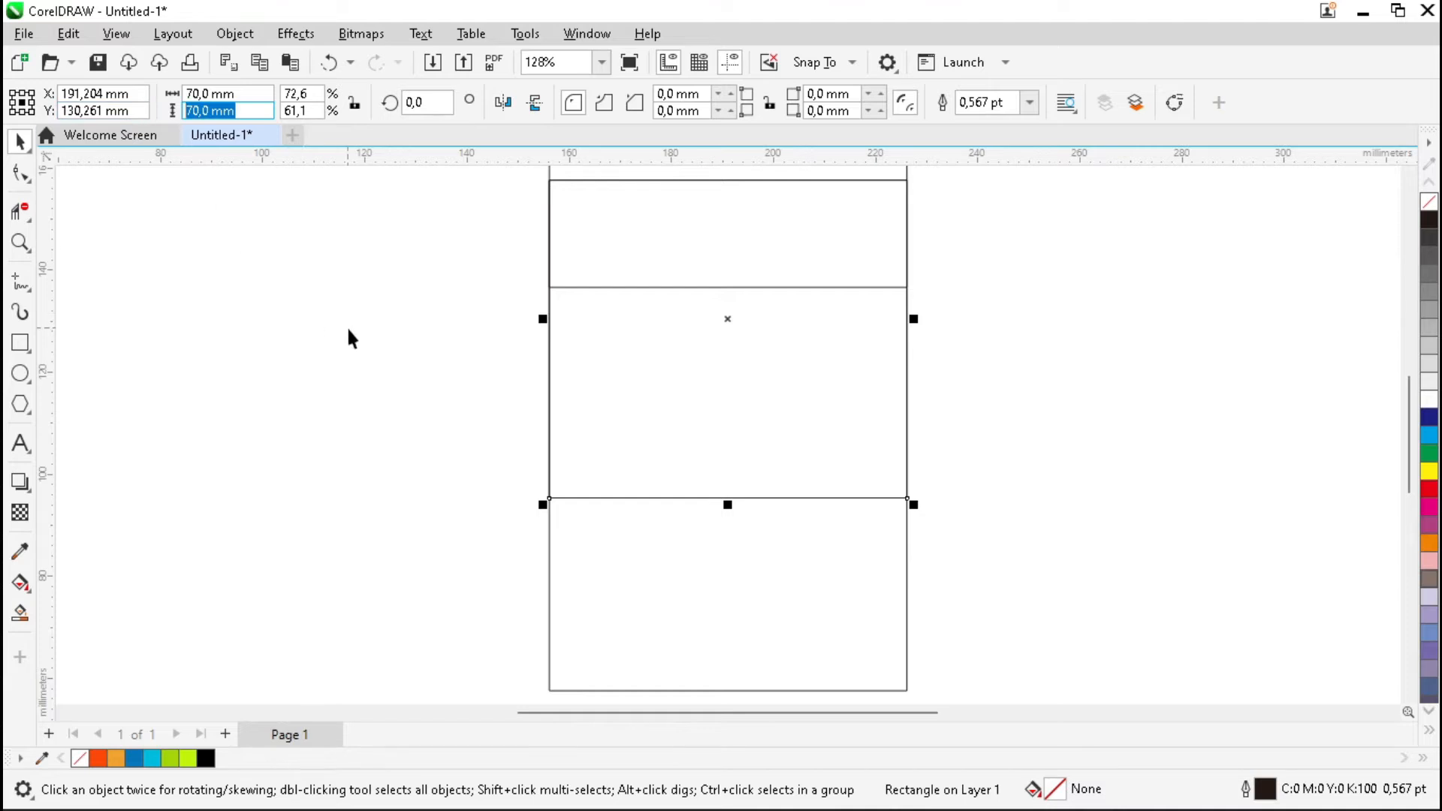
Align the 70 mm square to the frame's top edge and reselect it.
{"action": "left_click", "coordinate": [681, 531], "text": "shift"}
{"action": "key", "text": "t"}
{"action": "left_click", "coordinate": [1000, 501]}
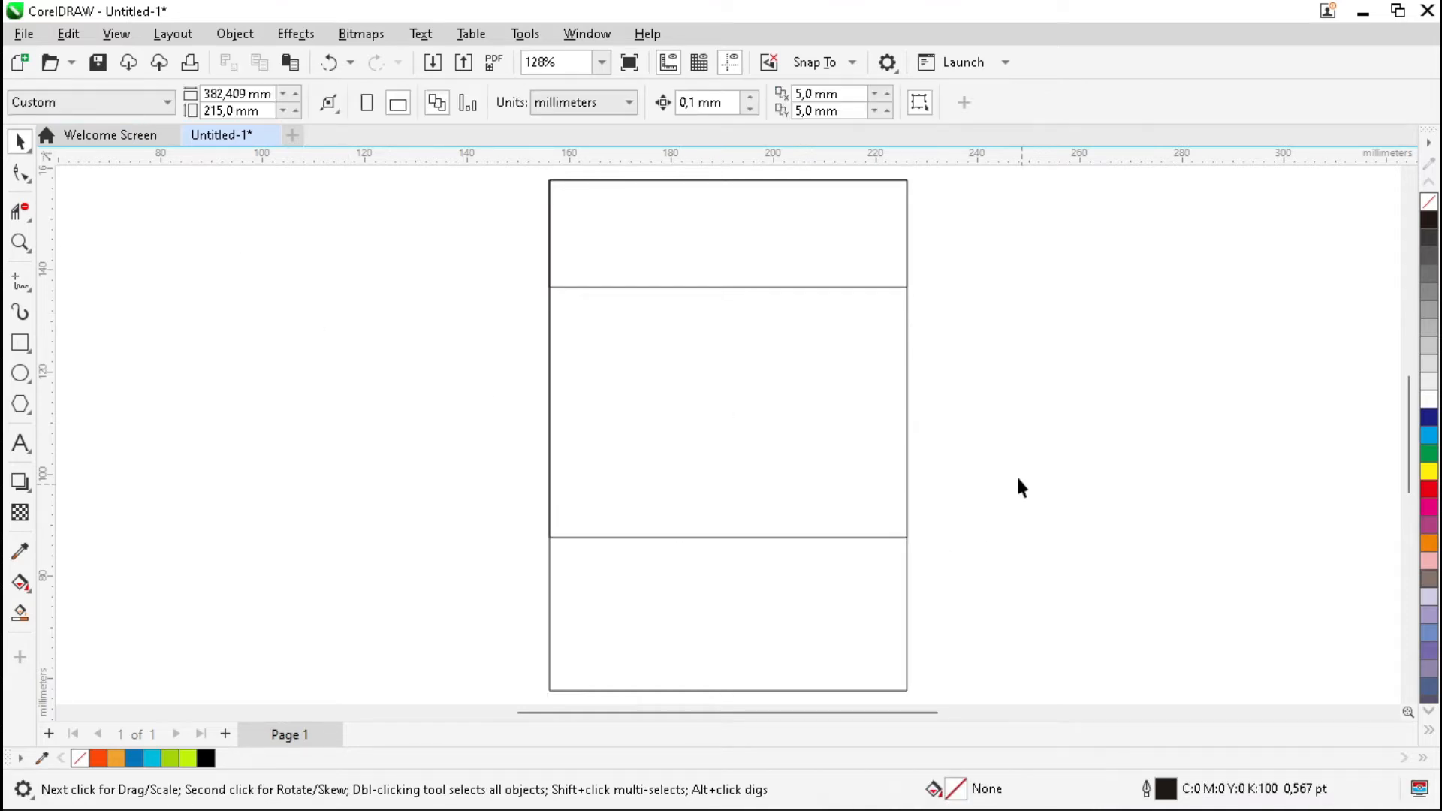
{"action": "left_click", "coordinate": [804, 433]}
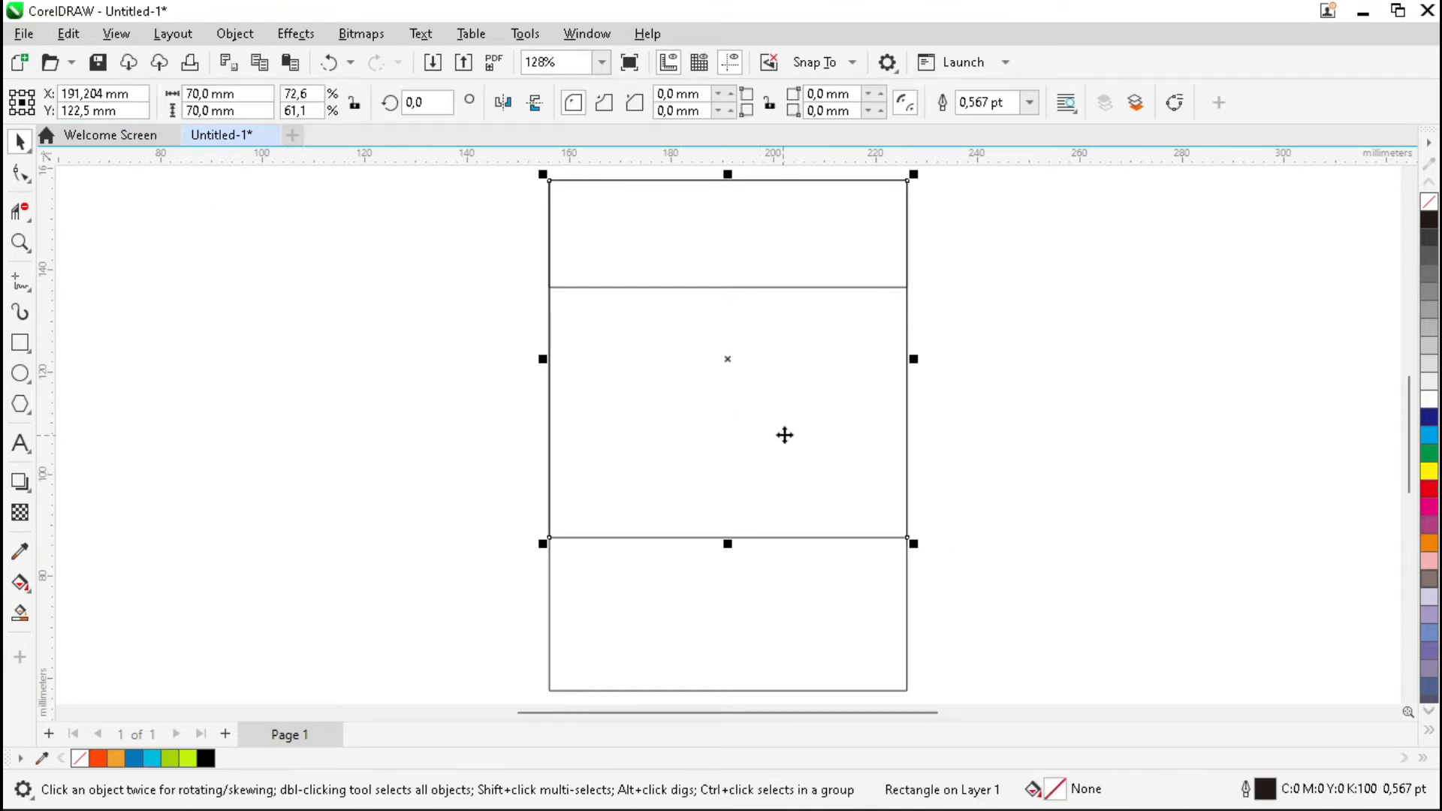
Round the square's corners fully, then set the top-left and bottom-right corner radii to 0.
{"action": "left_click", "coordinate": [20, 173]}
{"action": "left_click_drag", "start_coordinate": [906, 181], "coordinate": [649, 267]}
{"action": "key", "text": "space"}
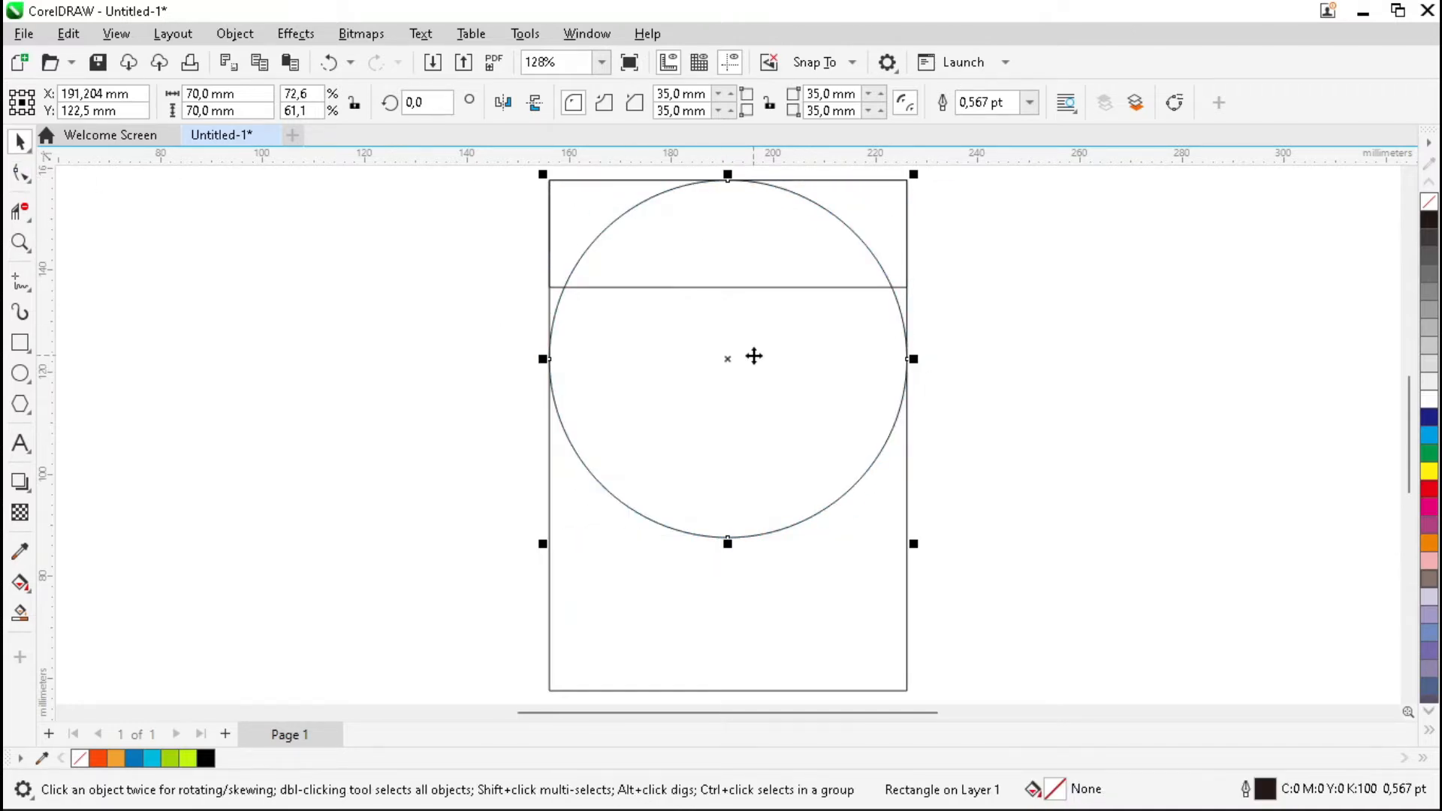
{"action": "left_click", "coordinate": [680, 93]}
{"action": "type", "text": "0"}
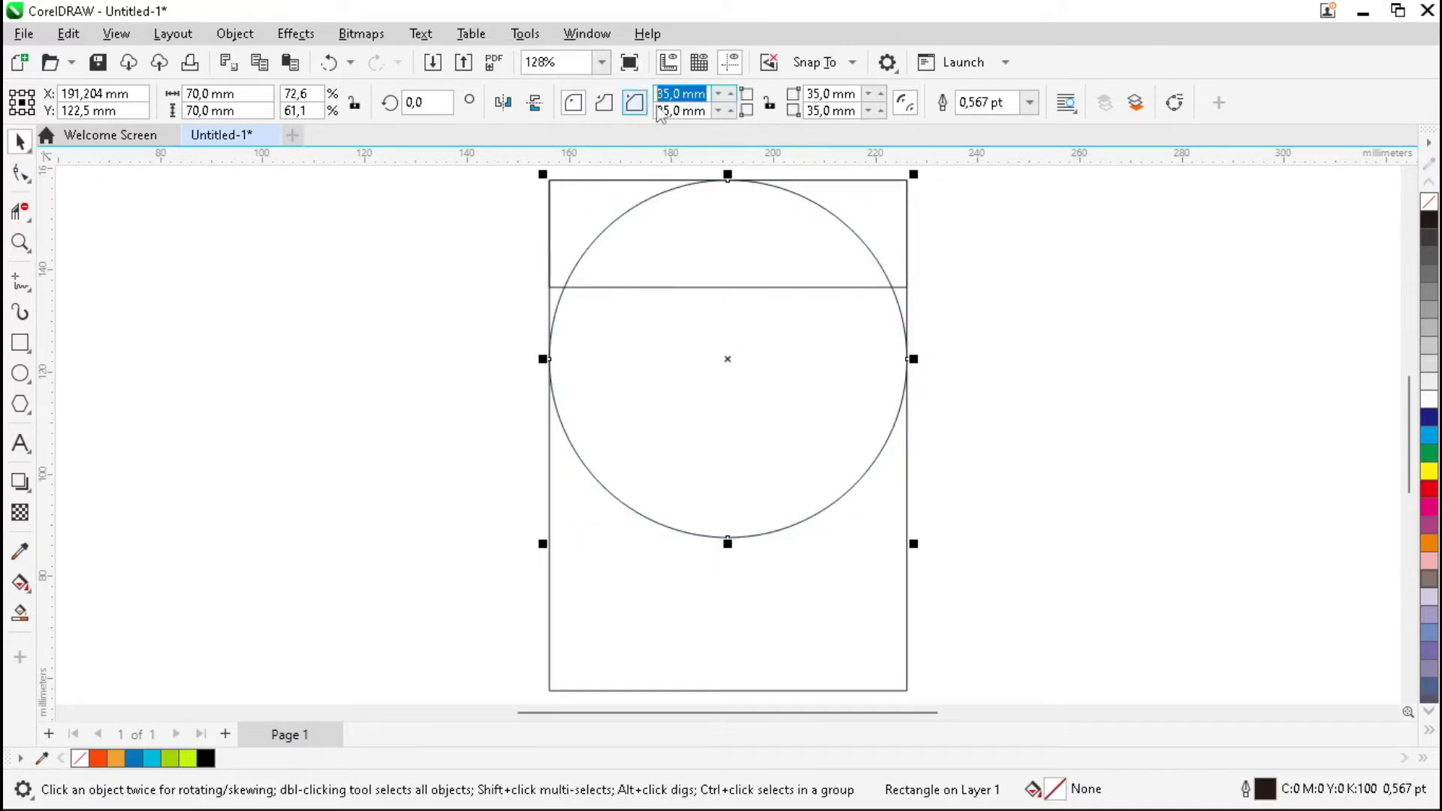
{"action": "left_click", "coordinate": [833, 111]}
{"action": "type", "text": "0"}
{"action": "key", "text": "Return"}
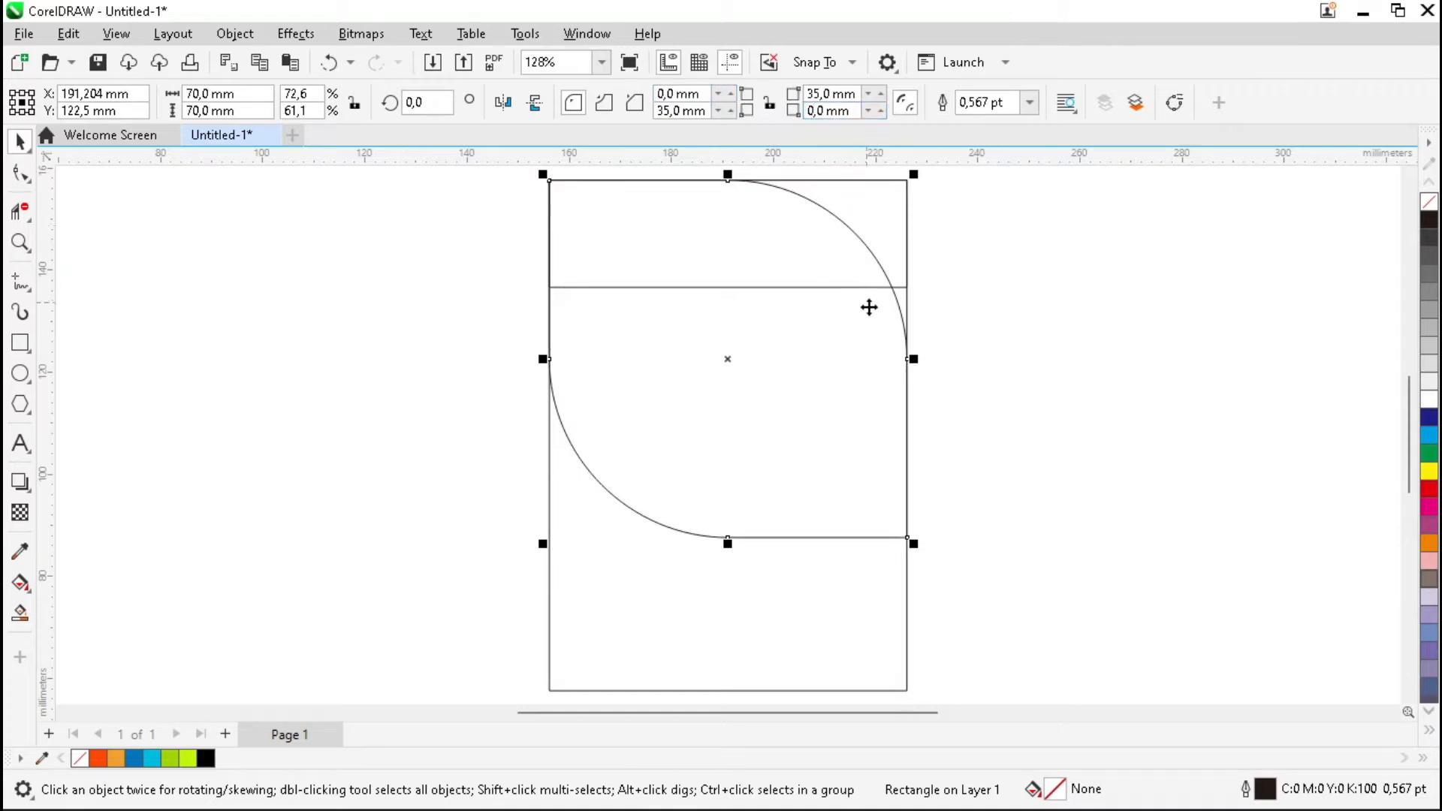
Rotate the leaf shape 315° so it stands on a point.
{"action": "left_click", "coordinate": [771, 359]}
{"action": "left_click_drag", "start_coordinate": [921, 171], "coordinate": [962, 349]}
{"action": "key", "text": "F4"}
{"action": "left_click", "coordinate": [1026, 328]}
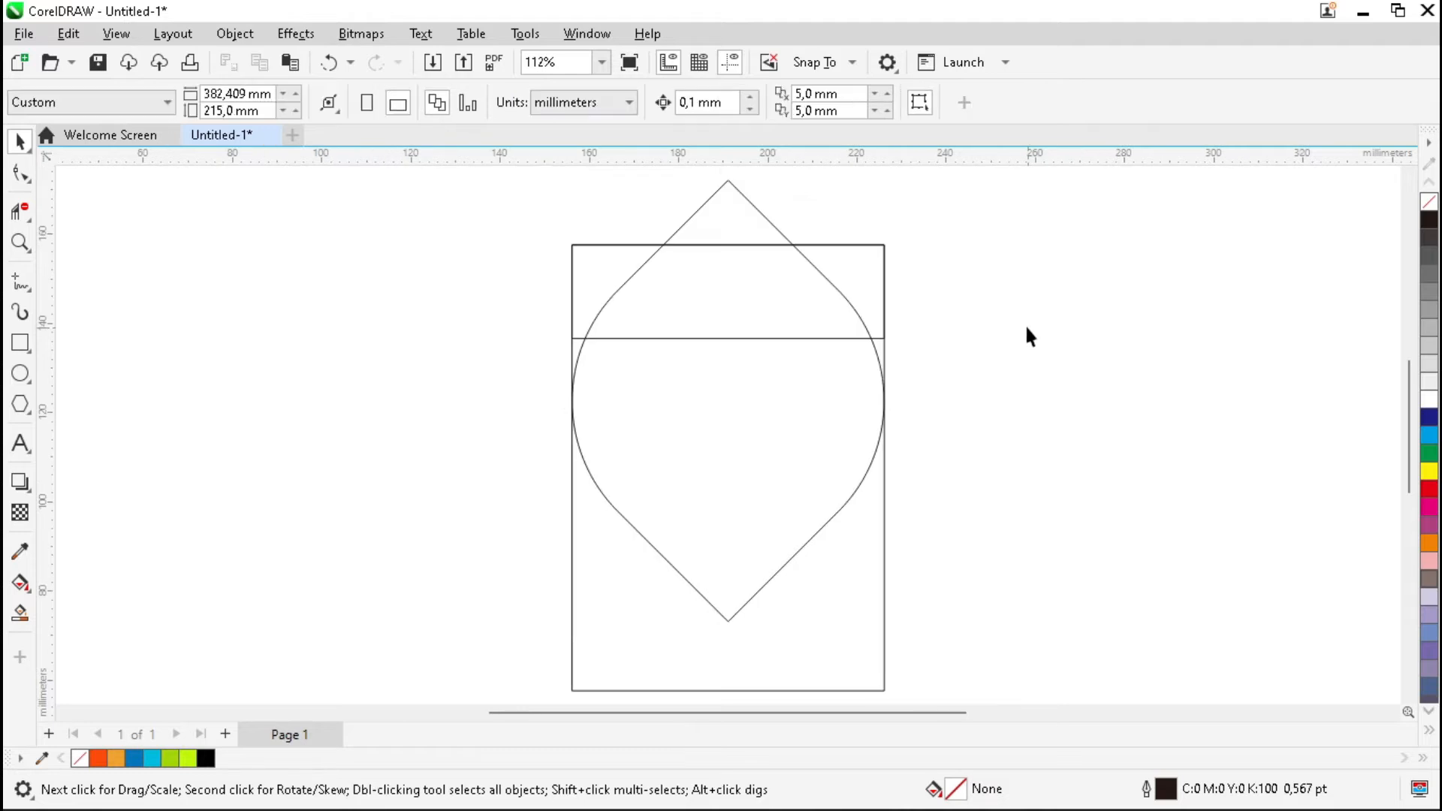
{"action": "left_click", "coordinate": [778, 428]}
Size the leaf shape to 70 × 70 mm.
{"action": "left_click", "coordinate": [226, 93]}
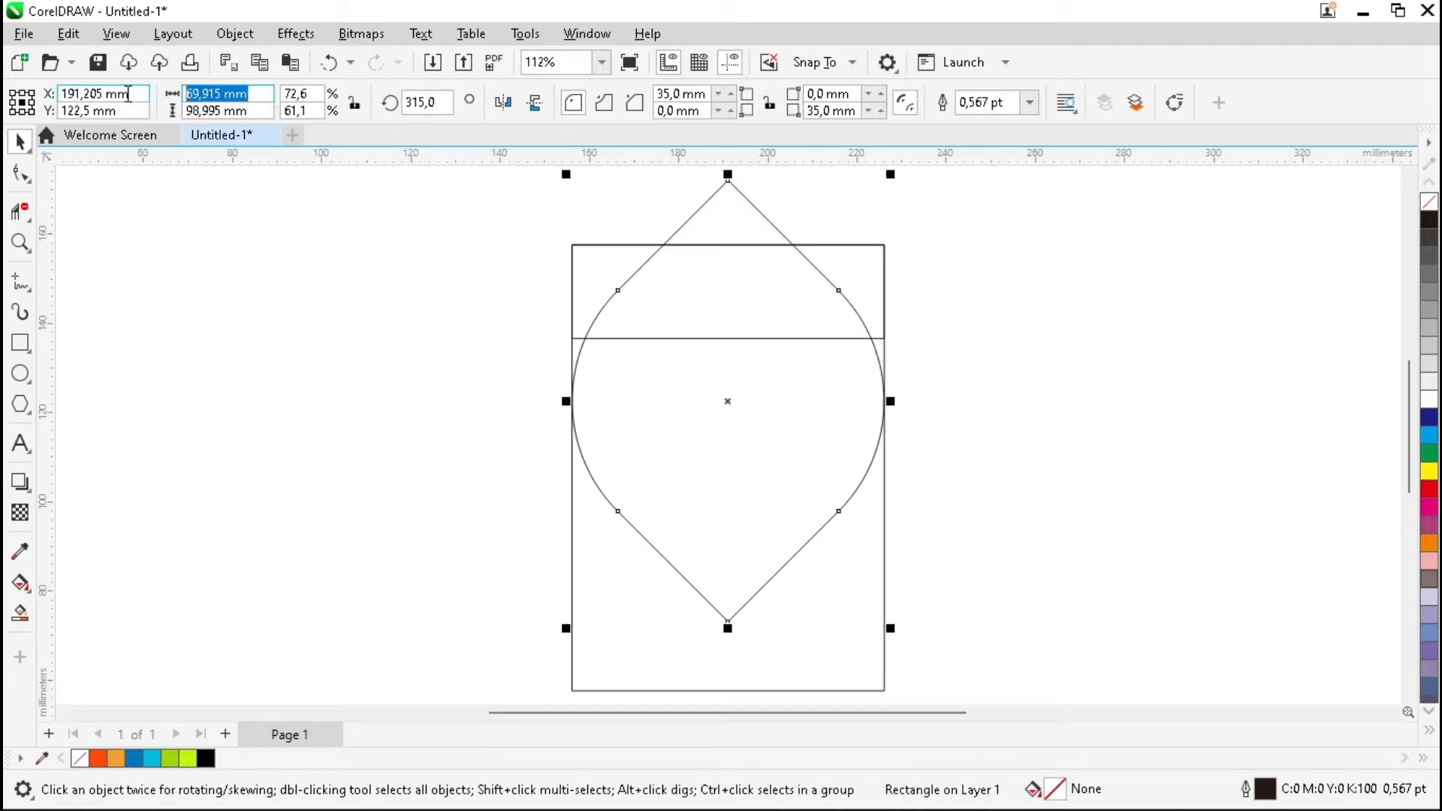
{"action": "type", "text": "70"}
{"action": "left_click", "coordinate": [239, 111]}
{"action": "type", "text": "70"}
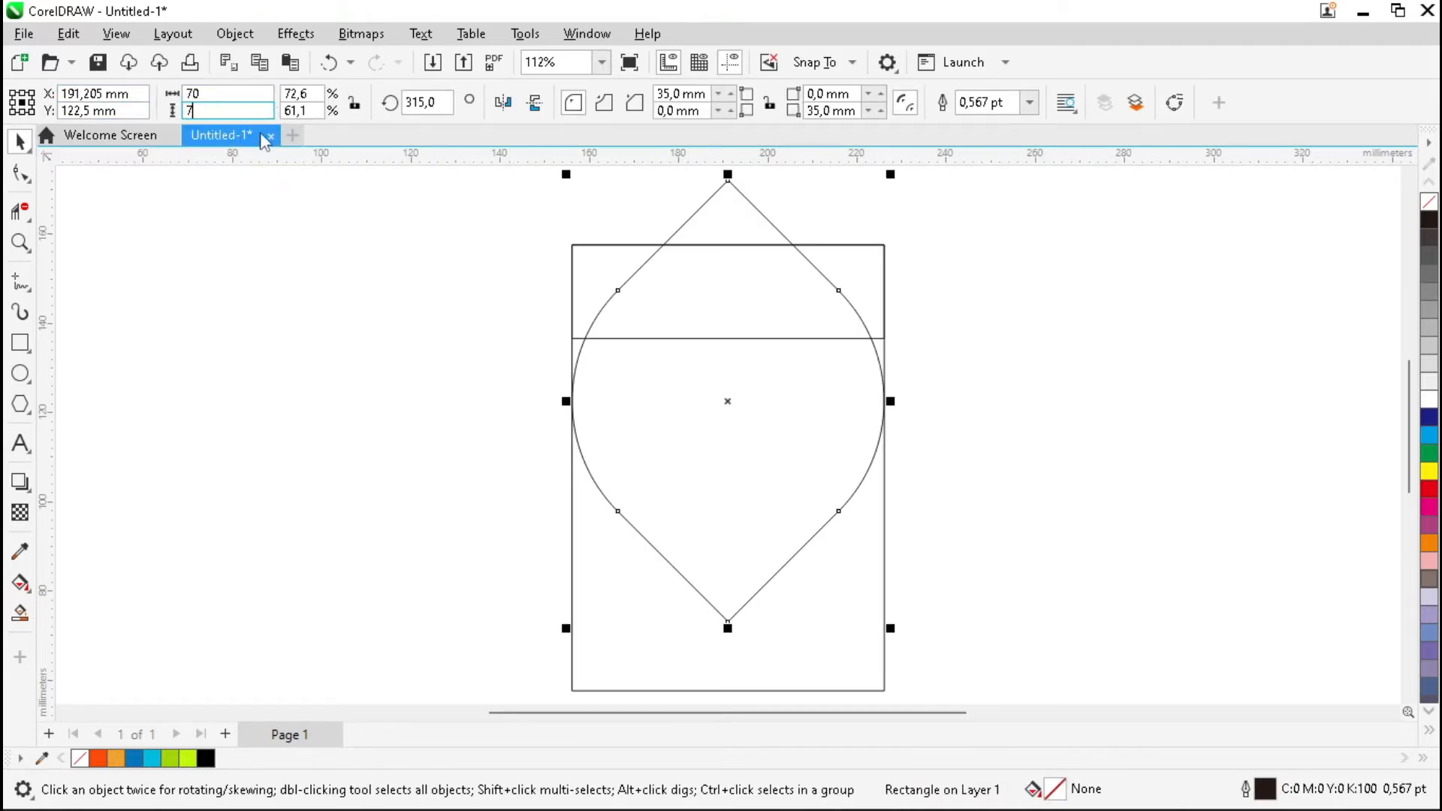
{"action": "key", "text": "Return"}
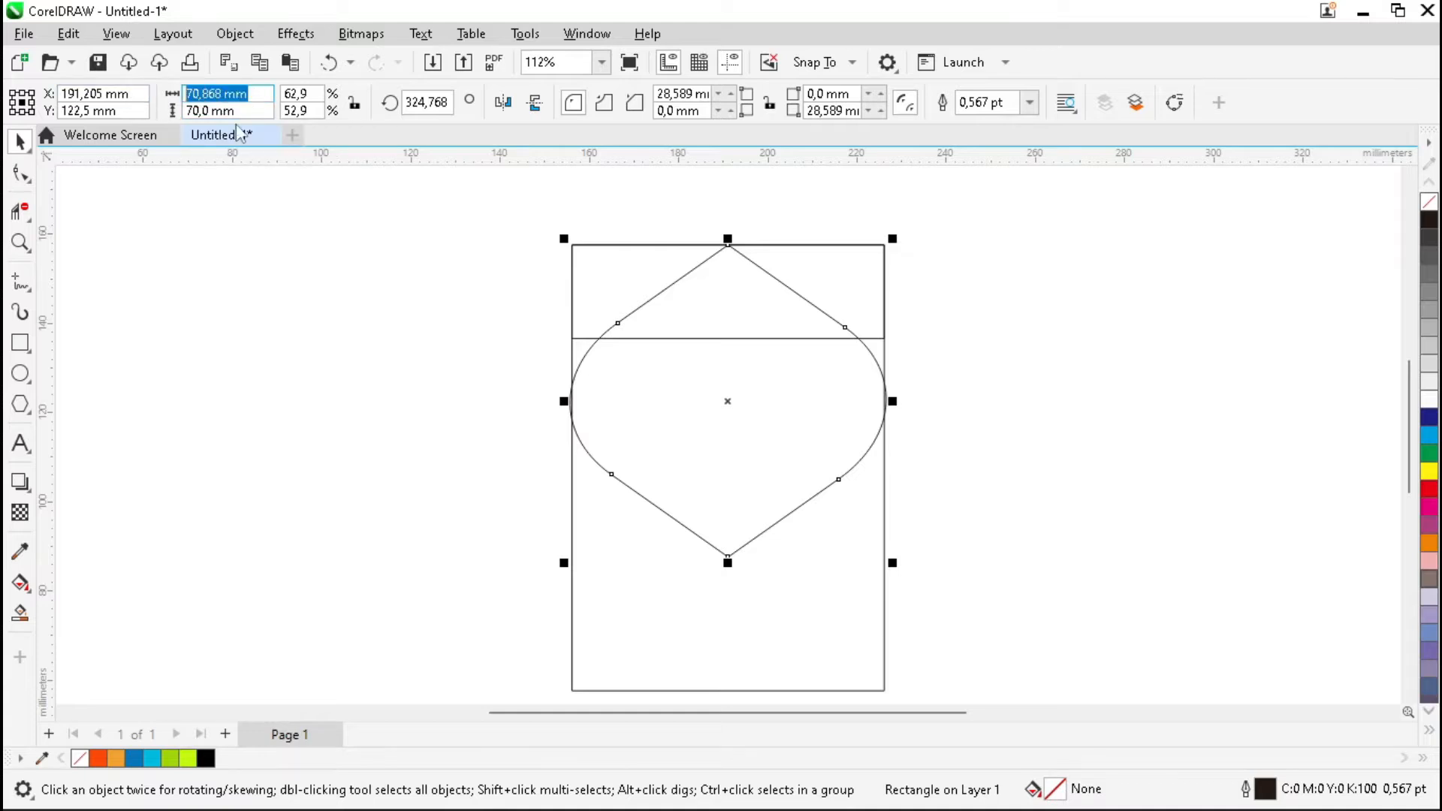
{"action": "left_click", "coordinate": [969, 382]}
{"action": "left_click", "coordinate": [840, 406]}
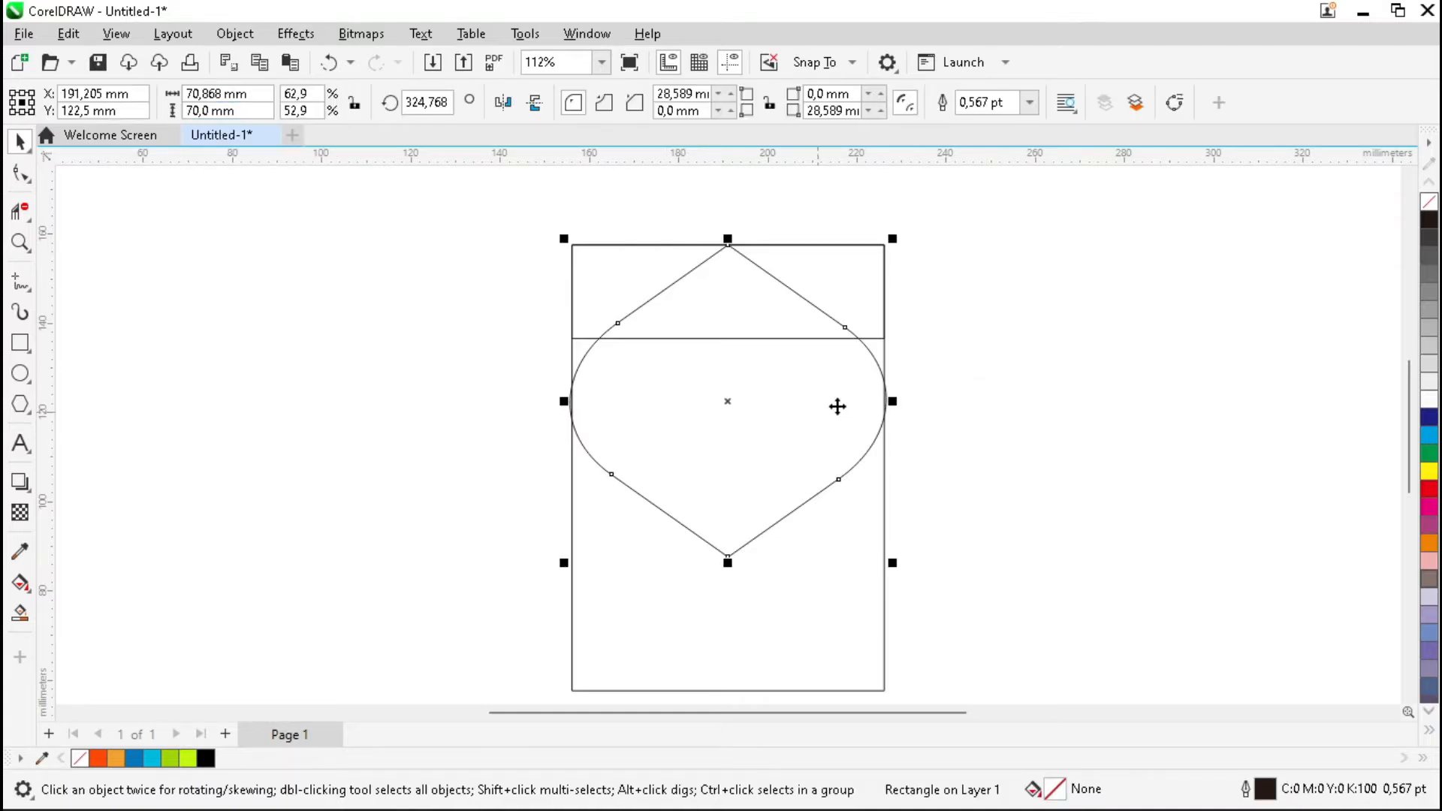
Add a 30 × 40 mm inner copy of the leaf with its tip on the horizontal line.
{"action": "left_click_drag", "start_coordinate": [893, 235], "coordinate": [805, 323]}
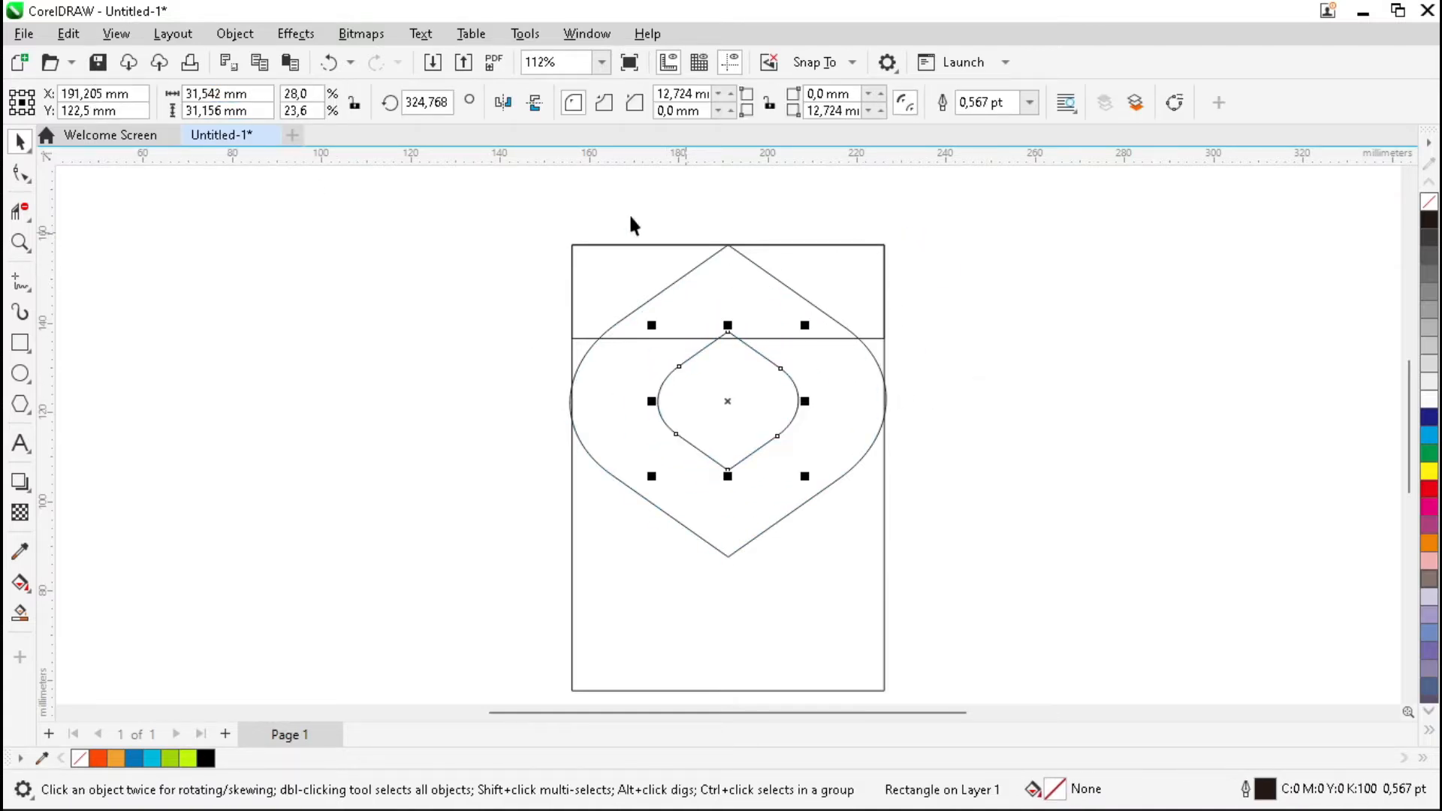
{"action": "left_click", "coordinate": [272, 101]}
{"action": "type", "text": "30"}
{"action": "key", "text": "Tab"}
{"action": "type", "text": "40"}
{"action": "key", "text": "Return"}
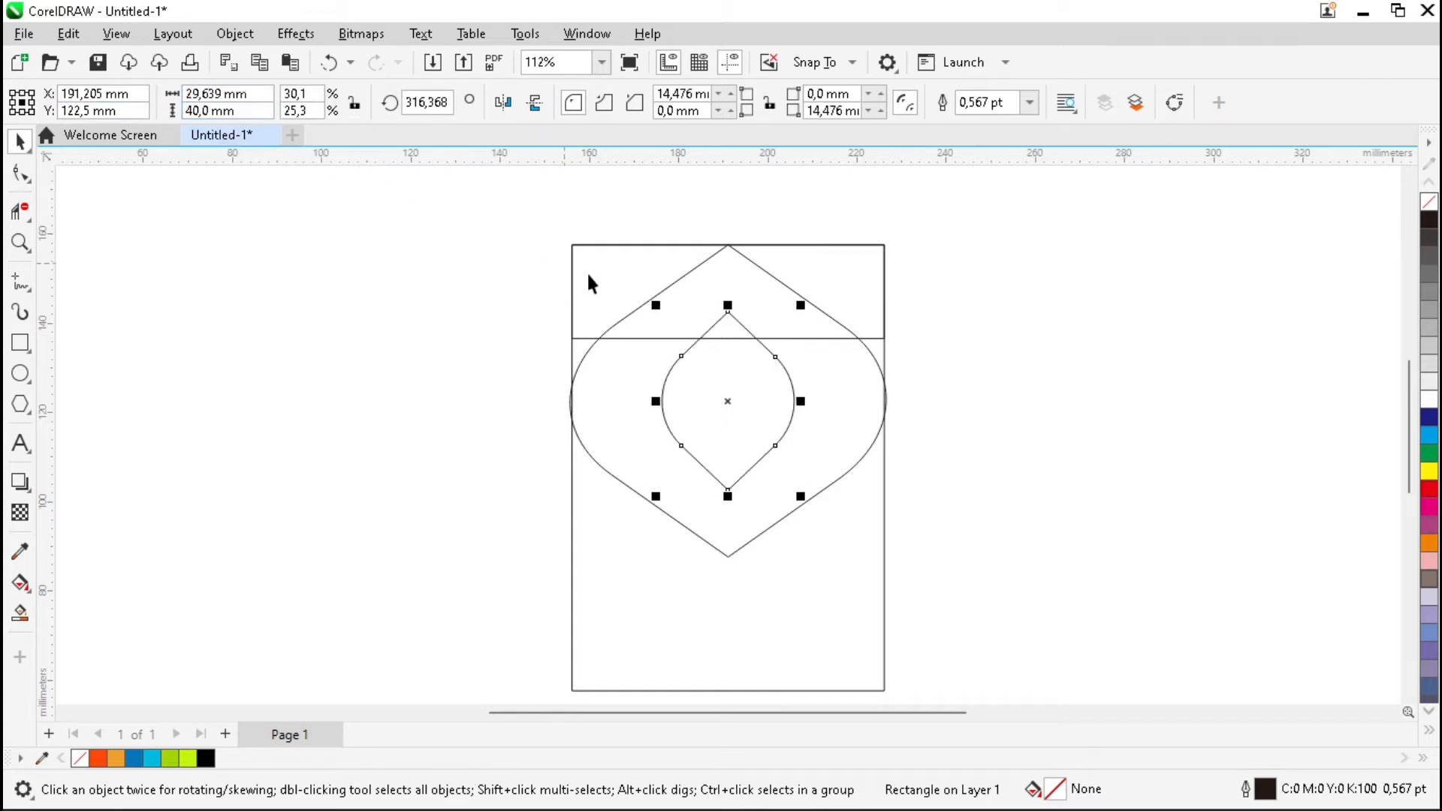
{"action": "left_click_drag", "start_coordinate": [730, 310], "coordinate": [729, 338]}
{"action": "left_click", "coordinate": [1020, 380]}
{"action": "scroll", "coordinate": [1022, 381], "scroll_direction": "up", "scroll_amount": 1}
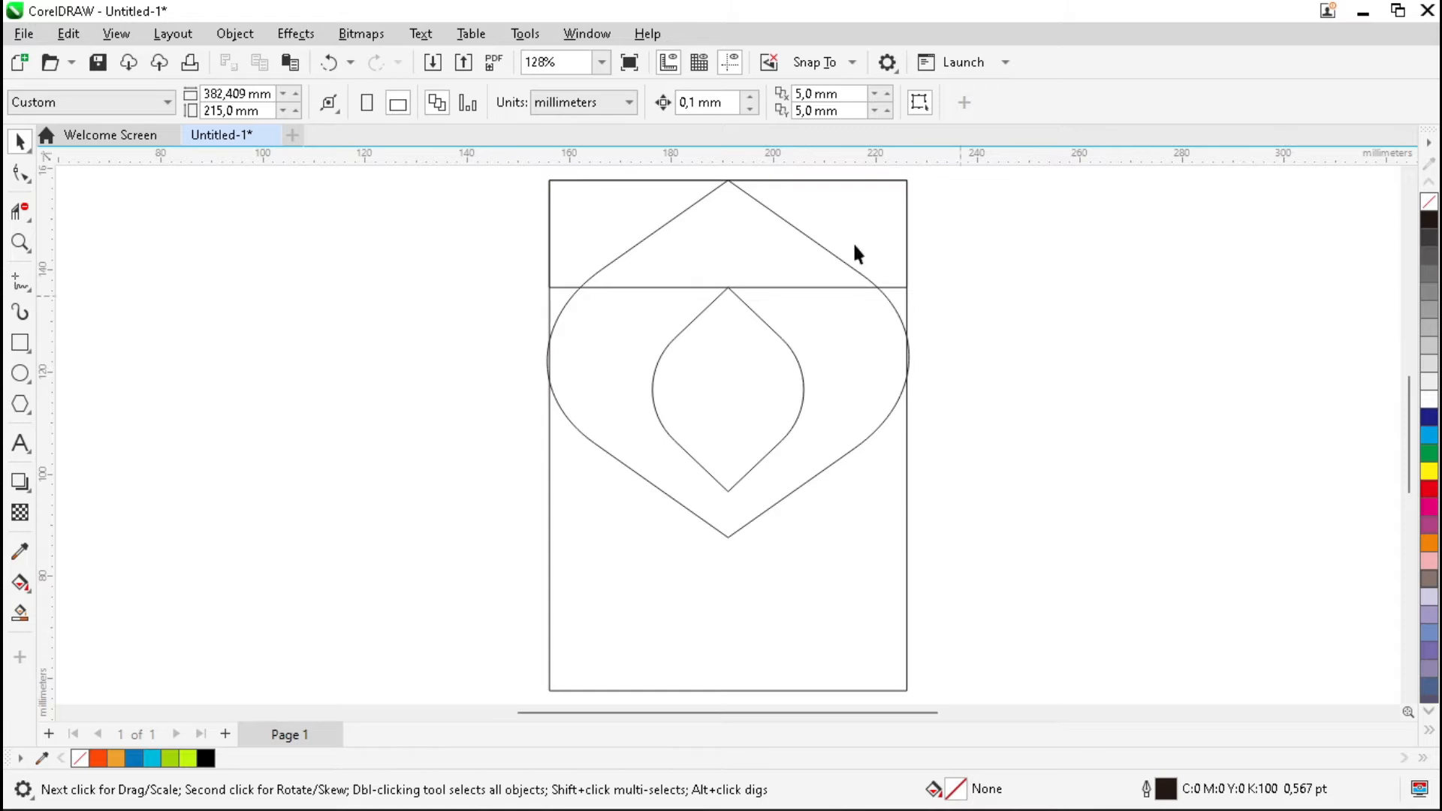
Draw a freehand line from the outer leaf's top tip to the inner shape's top tip.
{"action": "key", "text": "z"}
{"action": "left_click_drag", "start_coordinate": [681, 173], "coordinate": [778, 305]}
{"action": "key", "text": "space"}
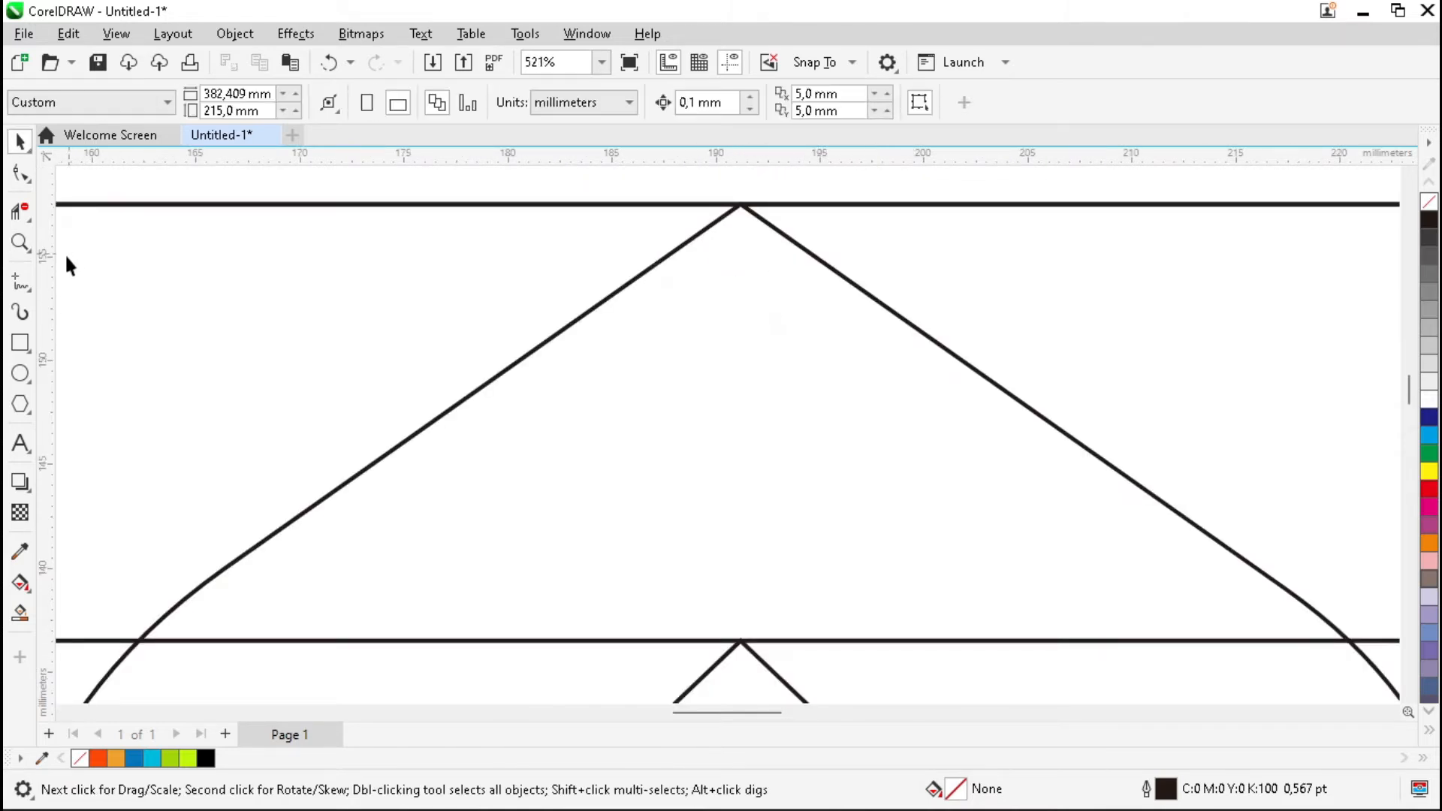
{"action": "left_click", "coordinate": [23, 284]}
{"action": "left_click", "coordinate": [90, 280]}
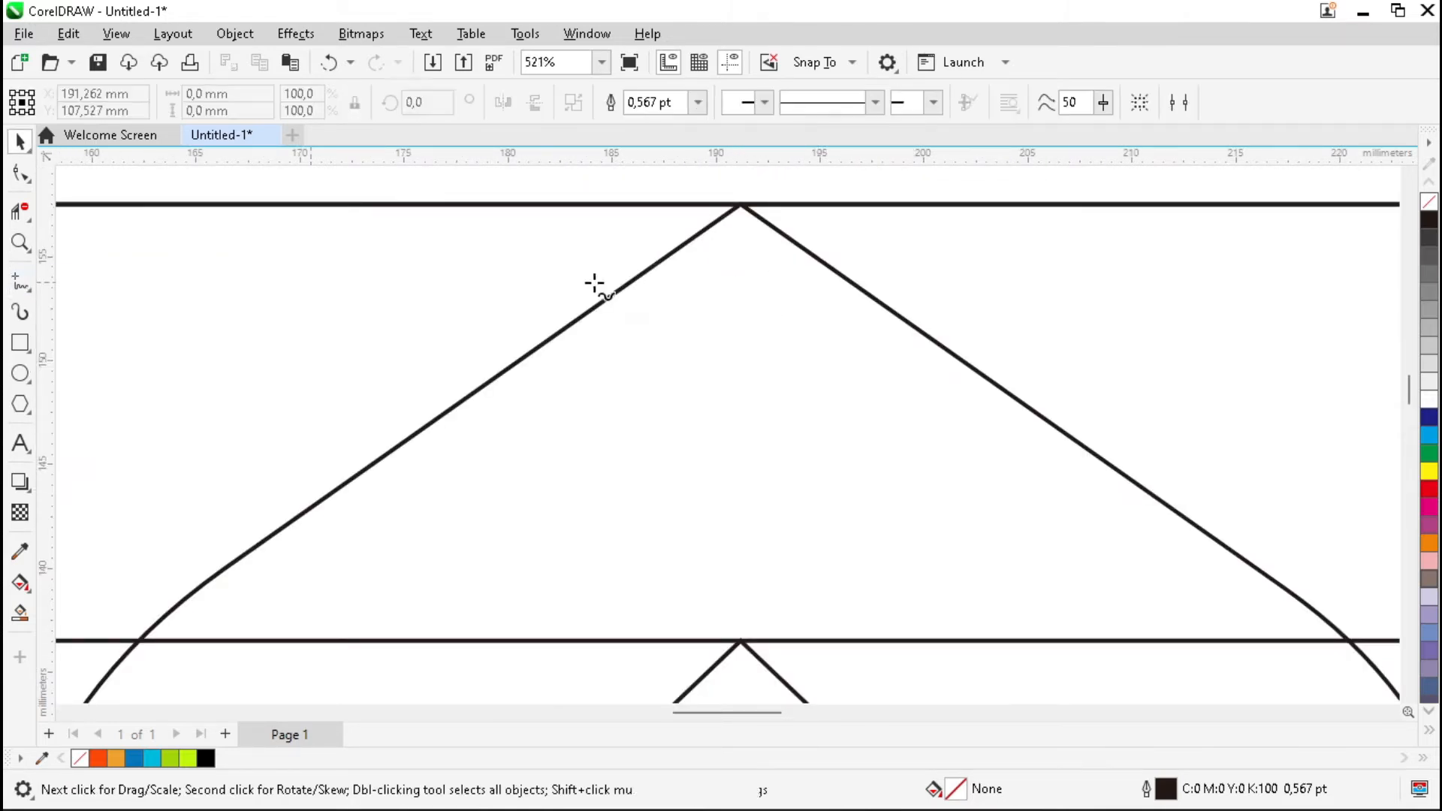
{"action": "left_click", "coordinate": [741, 205]}
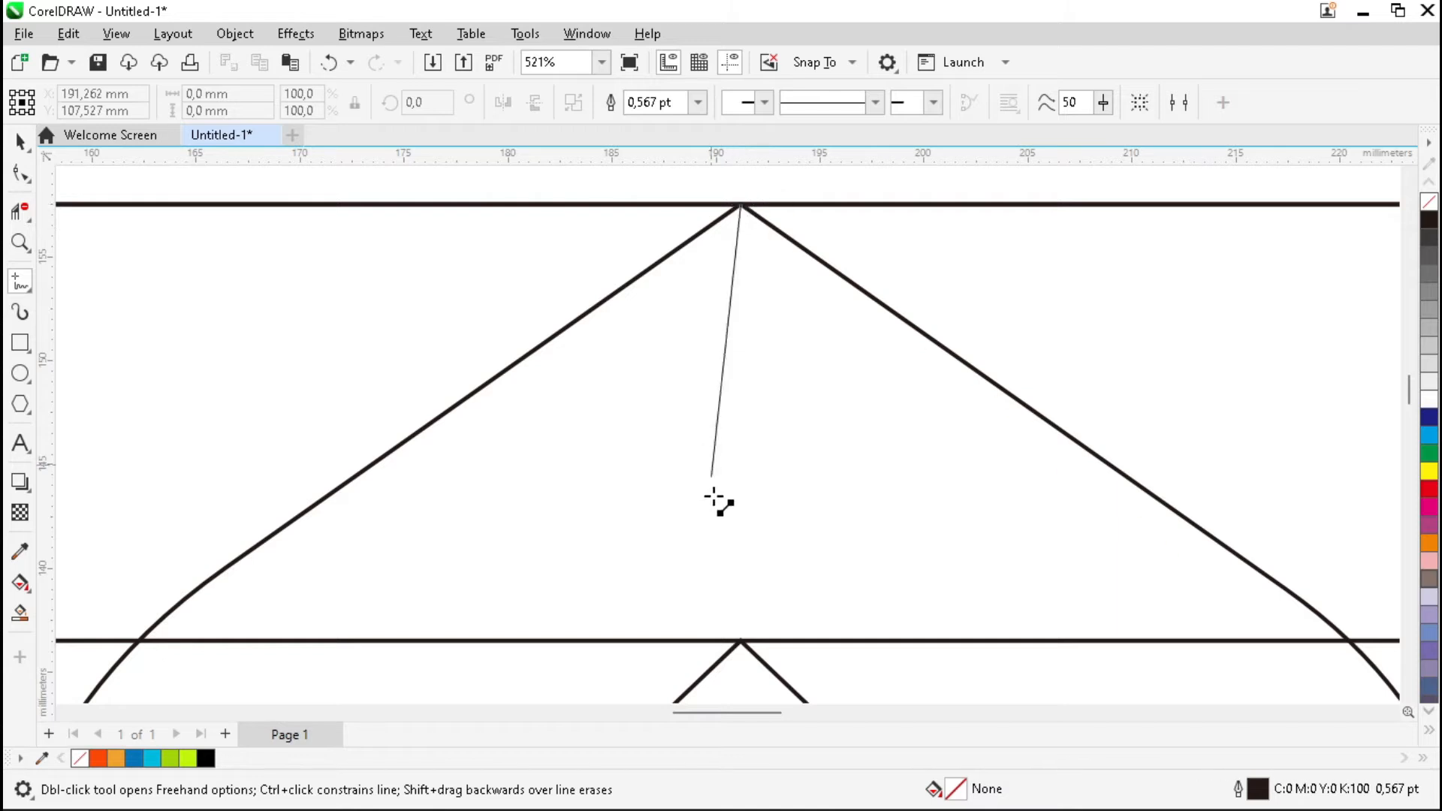
{"action": "left_click", "coordinate": [741, 640]}
Convert the line to a curve and bend it into a smooth S-shape.
{"action": "left_click", "coordinate": [20, 173]}
{"action": "left_click", "coordinate": [741, 643]}
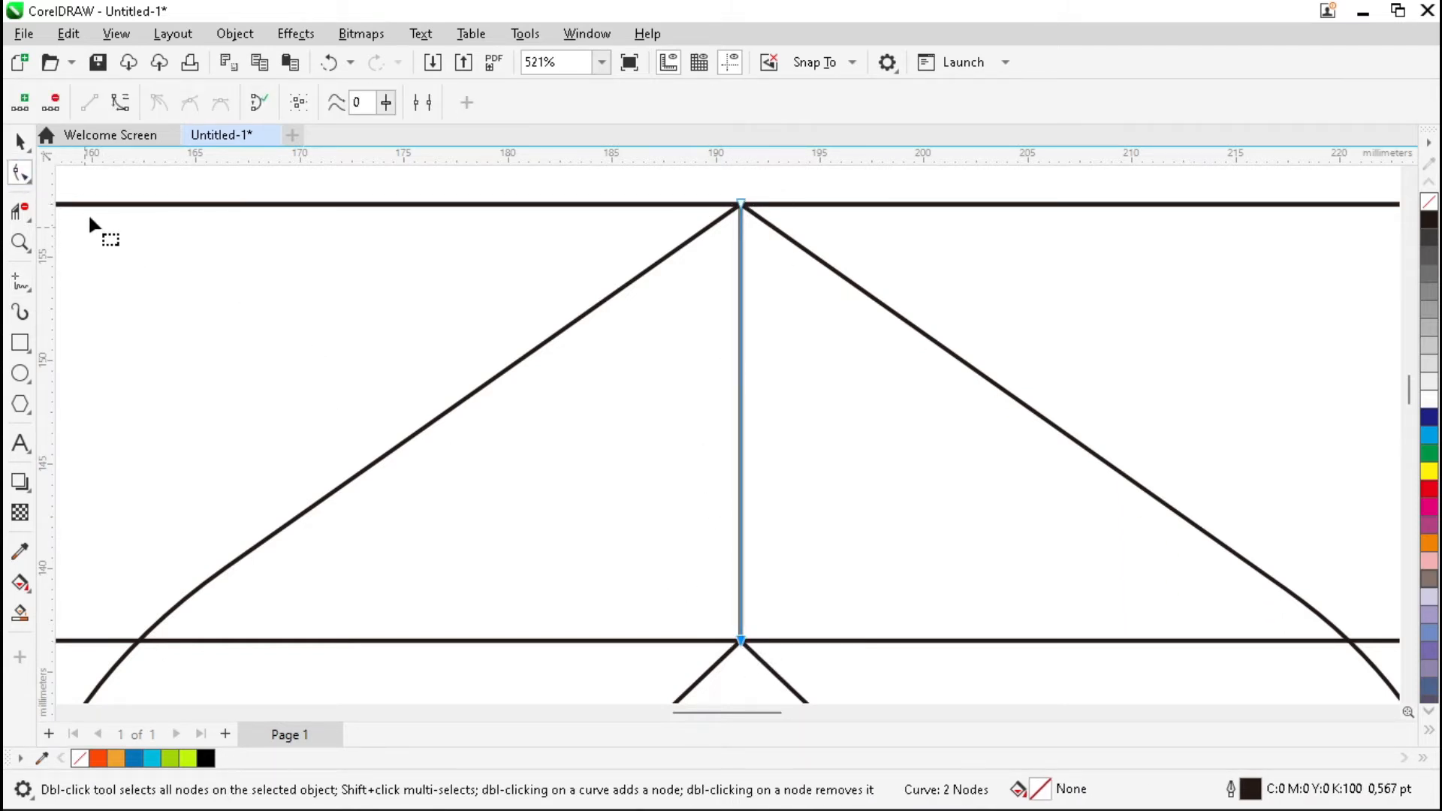
{"action": "left_click", "coordinate": [121, 102]}
{"action": "left_click_drag", "start_coordinate": [743, 496], "coordinate": [857, 520]}
{"action": "left_click_drag", "start_coordinate": [740, 349], "coordinate": [815, 342]}
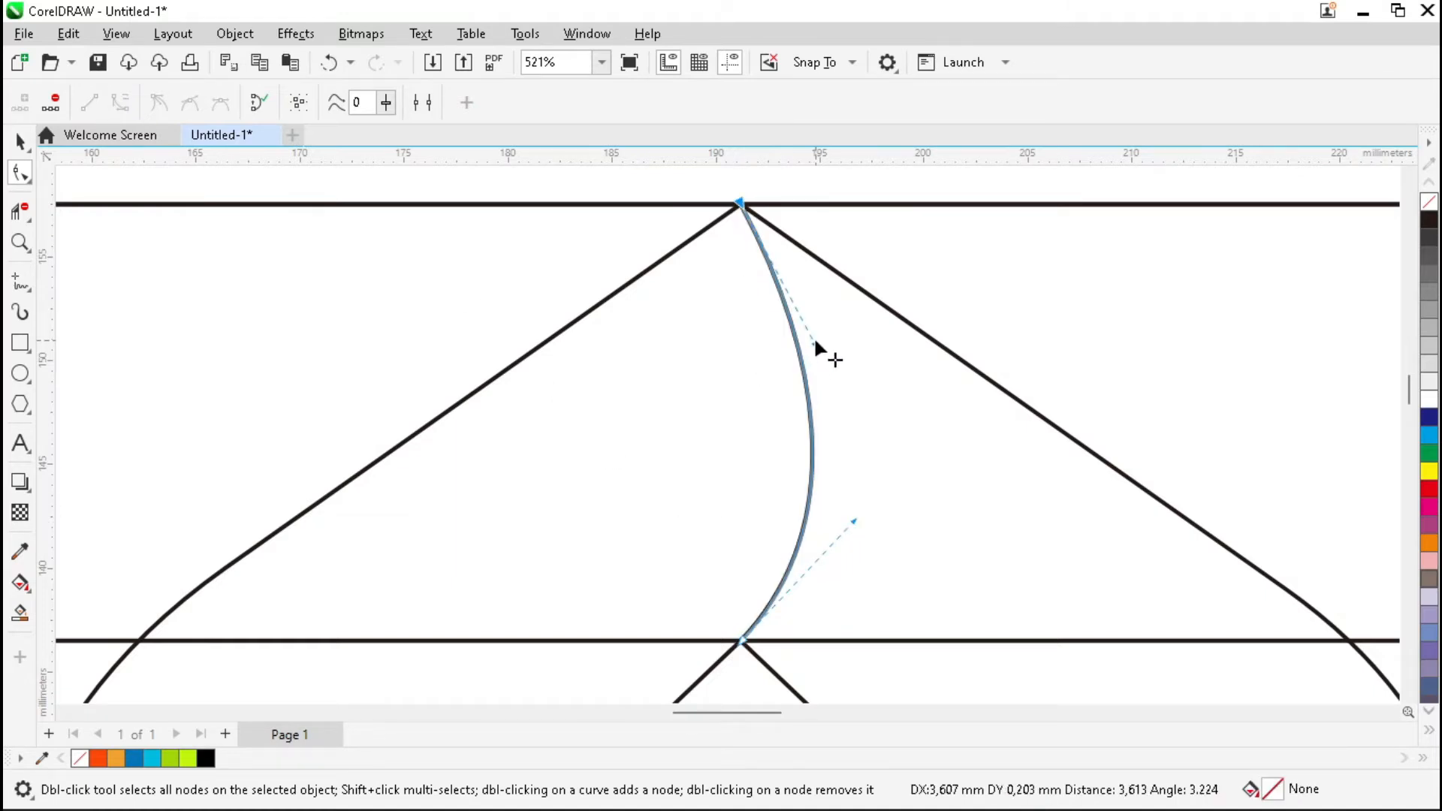
{"action": "scroll", "coordinate": [735, 303], "scroll_direction": "down", "scroll_amount": 7}
{"action": "key", "text": "space"}
{"action": "left_click", "coordinate": [990, 366]}
{"action": "scroll", "coordinate": [687, 453], "scroll_direction": "down", "scroll_amount": 2}
{"action": "scroll", "coordinate": [676, 507], "scroll_direction": "up", "scroll_amount": 6}
{"action": "scroll", "coordinate": [715, 479], "scroll_direction": "up", "scroll_amount": 1}
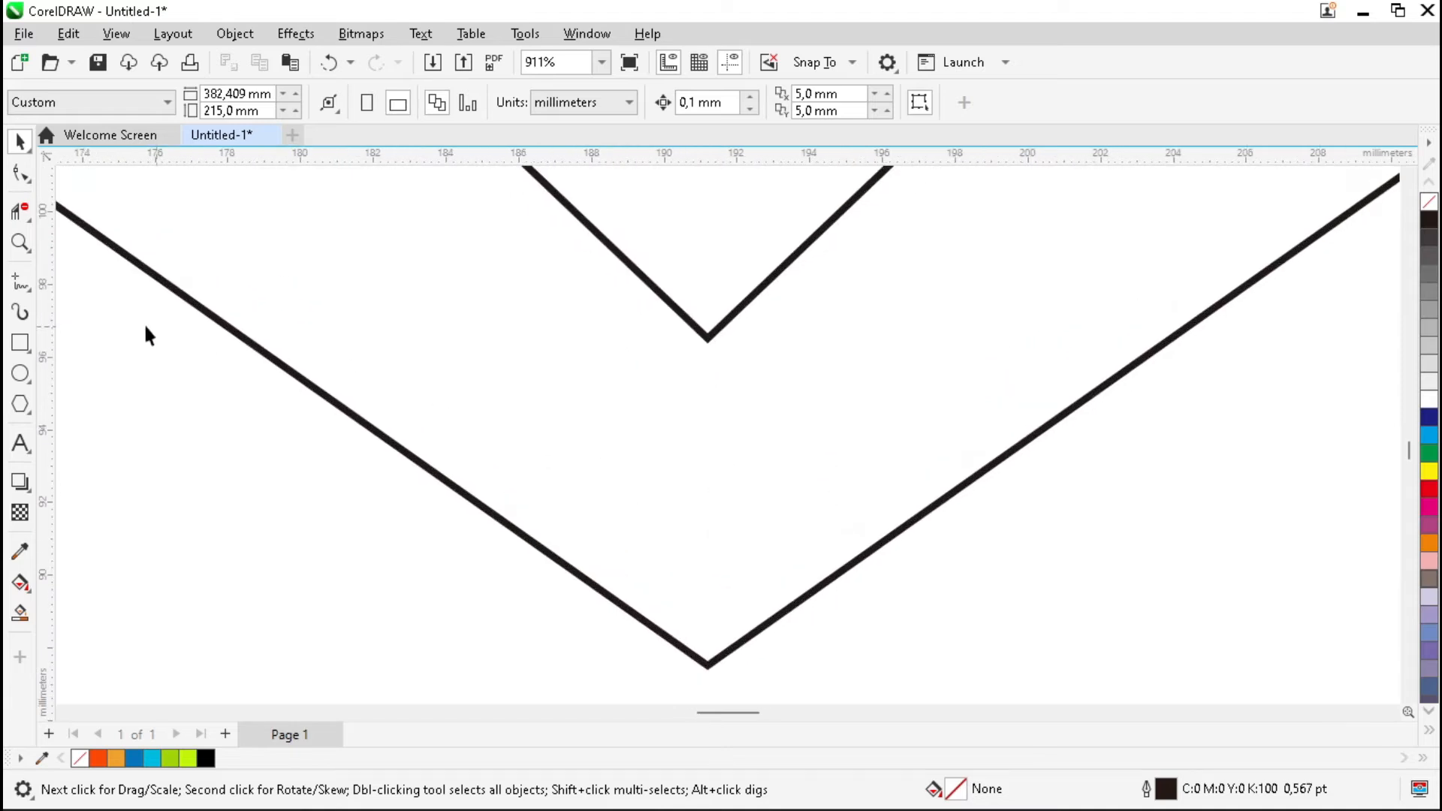
Draw a freehand line from the inner shape's bottom tip to the outer leaf's bottom tip.
{"action": "left_click", "coordinate": [29, 287]}
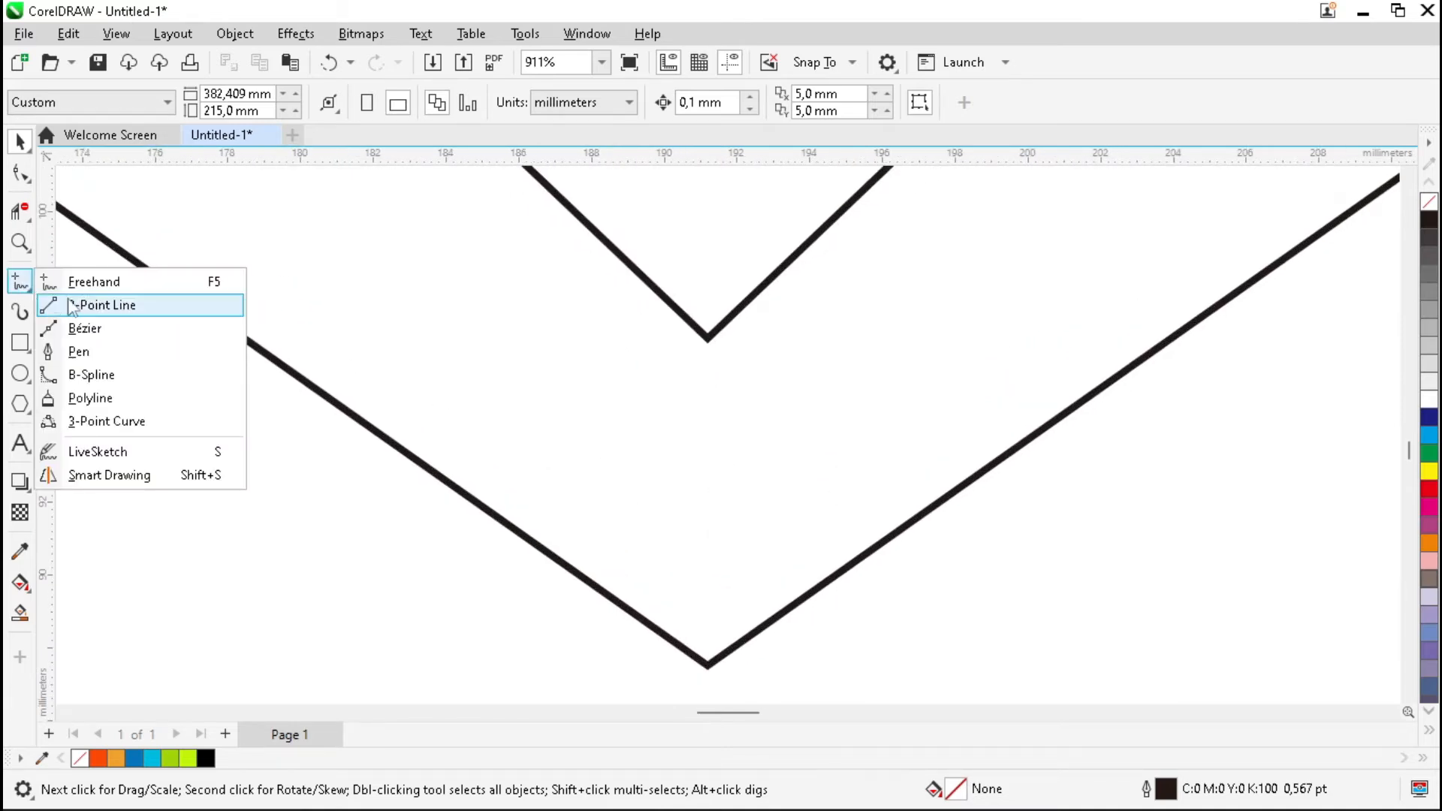
{"action": "left_click", "coordinate": [116, 288]}
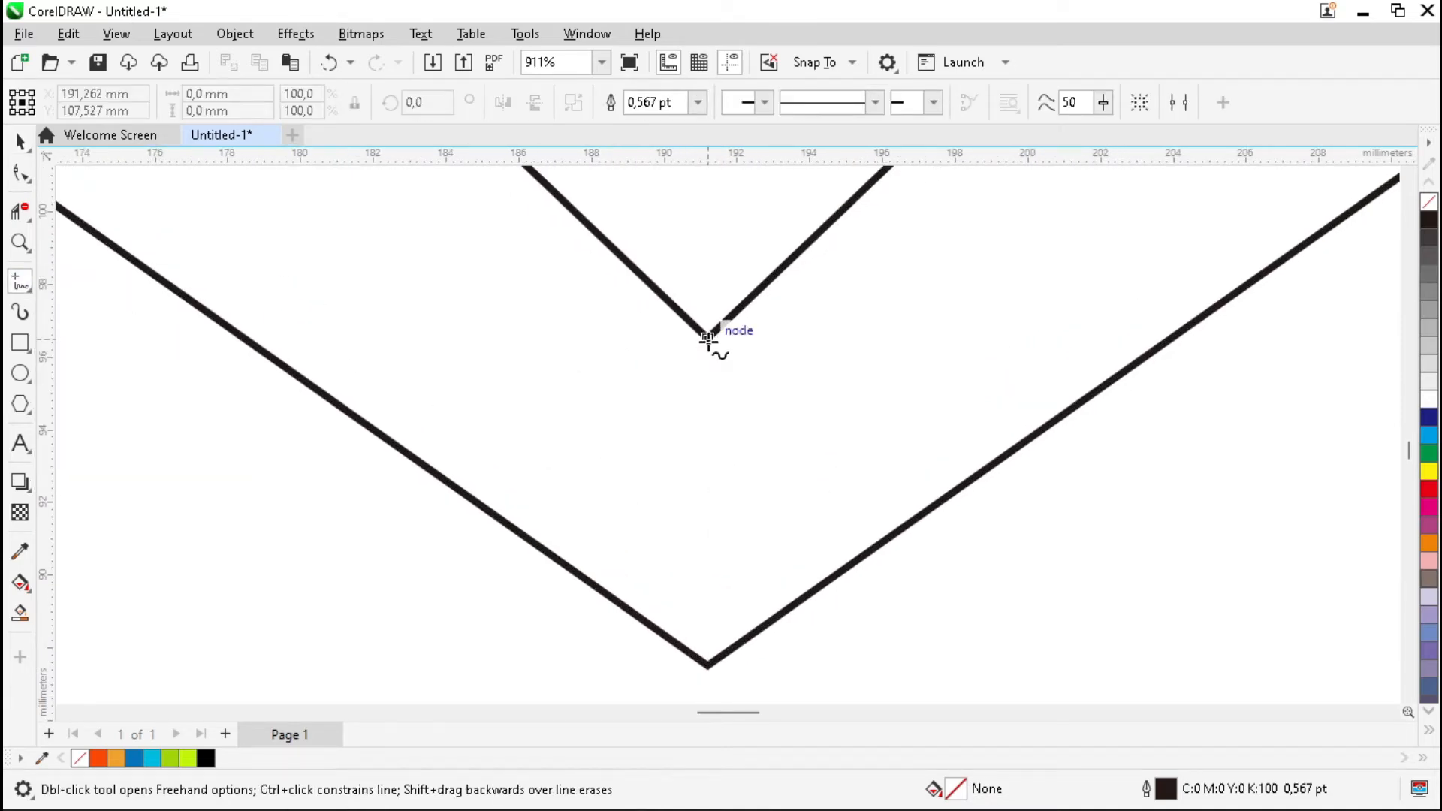
{"action": "left_click", "coordinate": [707, 339]}
{"action": "left_click", "coordinate": [710, 664]}
{"action": "key", "text": "space"}
Convert the bottom line to a curve and bend it outward to mirror the top stroke.
{"action": "key", "text": "F10"}
{"action": "left_click", "coordinate": [707, 664]}
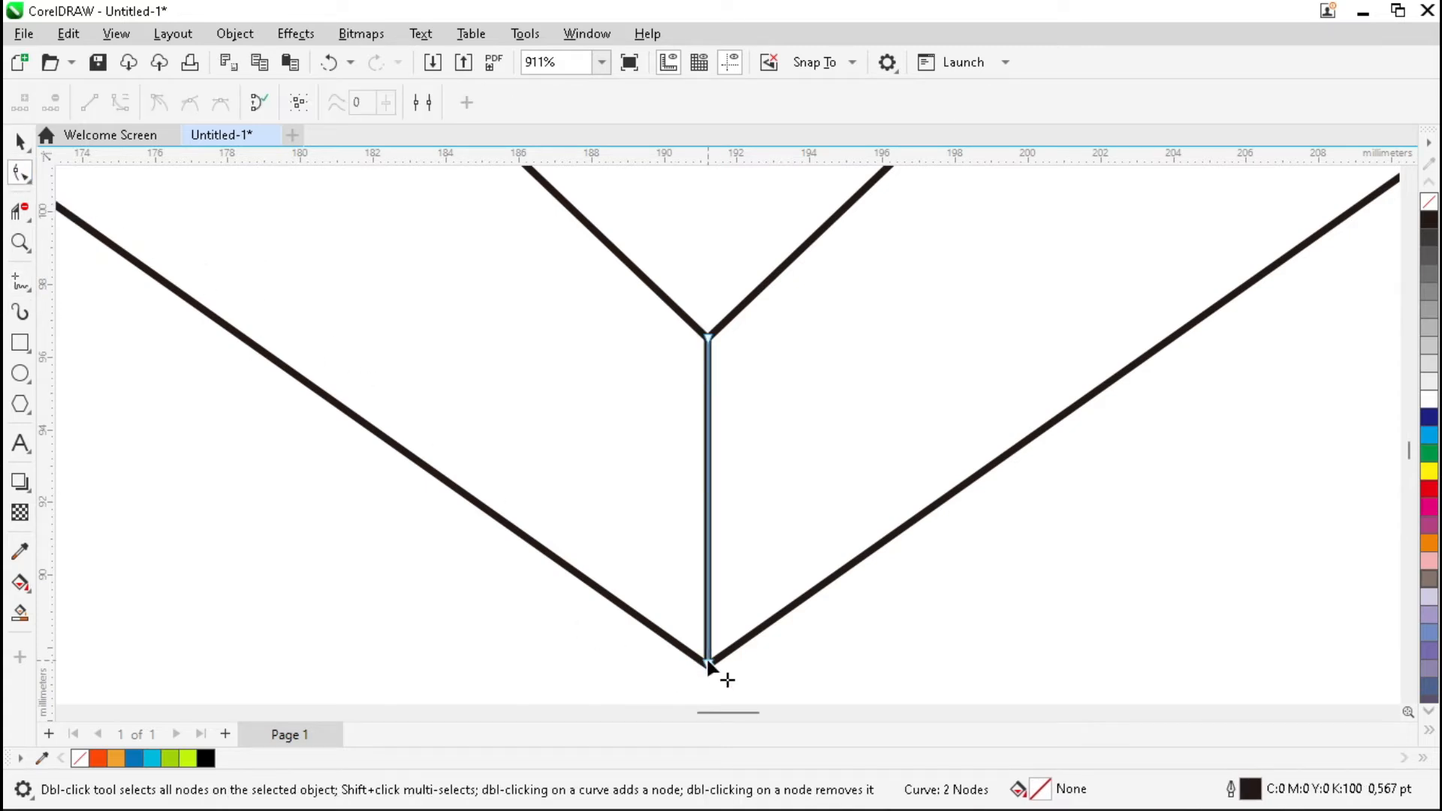
{"action": "left_click", "coordinate": [121, 102]}
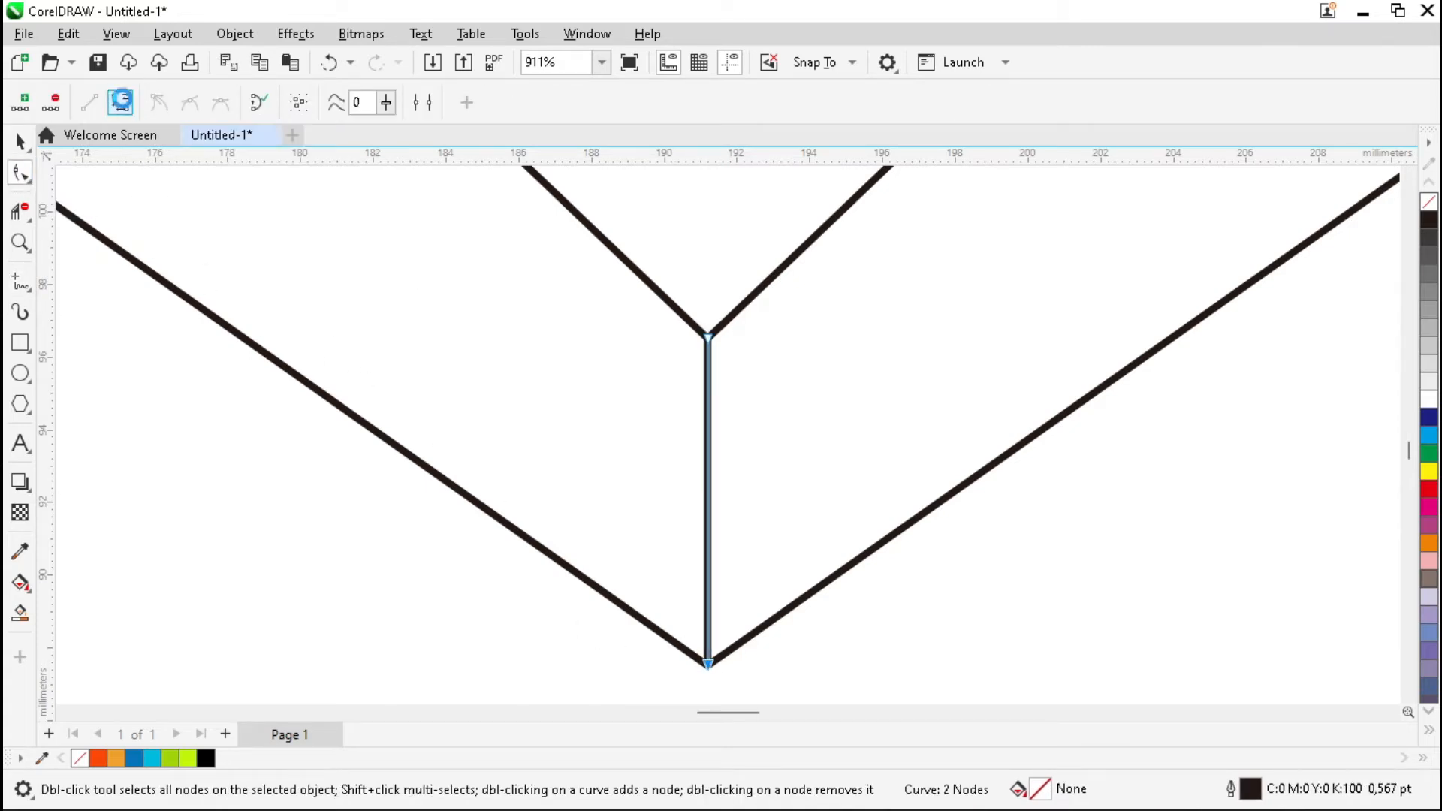
{"action": "left_click_drag", "start_coordinate": [708, 448], "coordinate": [602, 439]}
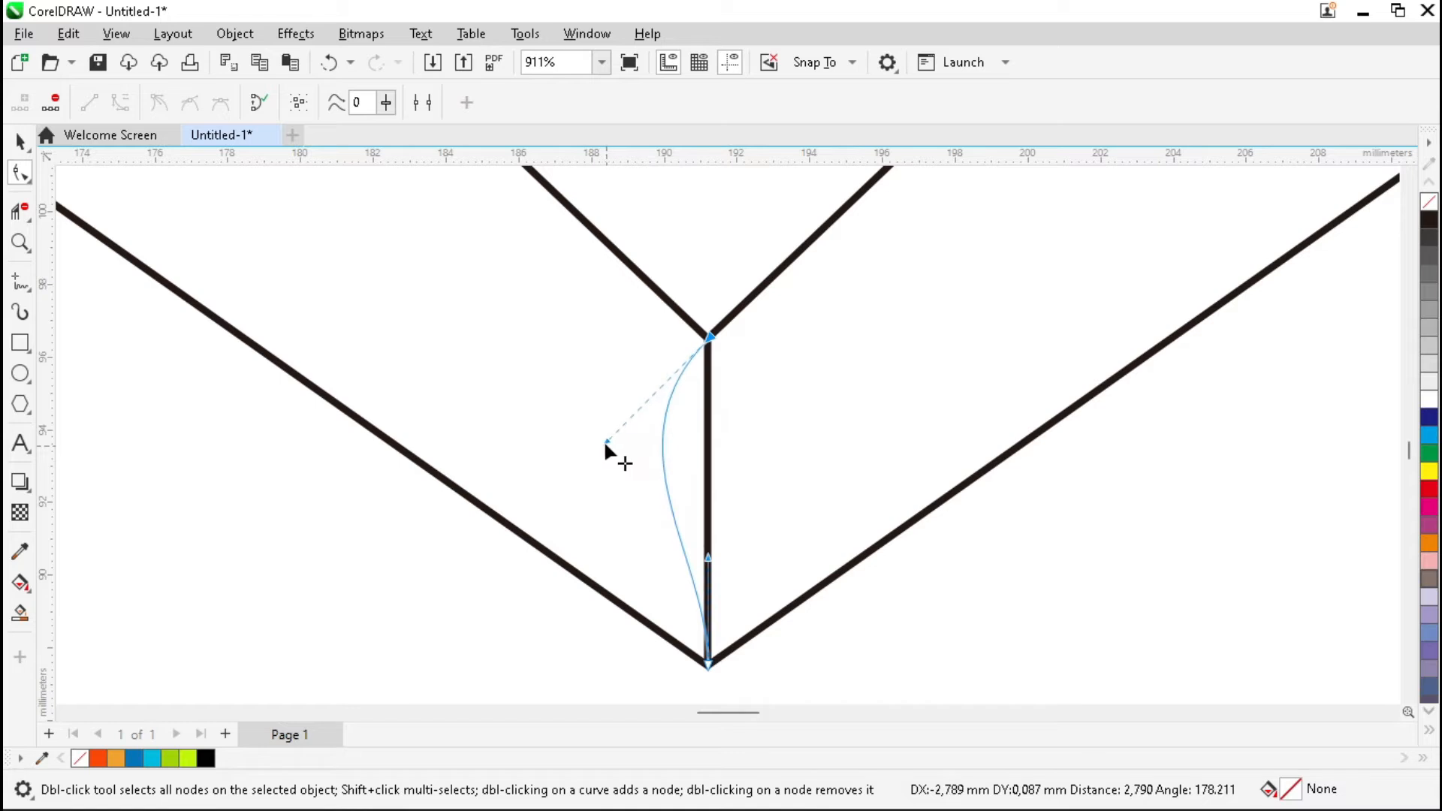
{"action": "left_click_drag", "start_coordinate": [709, 561], "coordinate": [669, 580]}
{"action": "key", "text": "space"}
{"action": "left_click", "coordinate": [422, 572]}
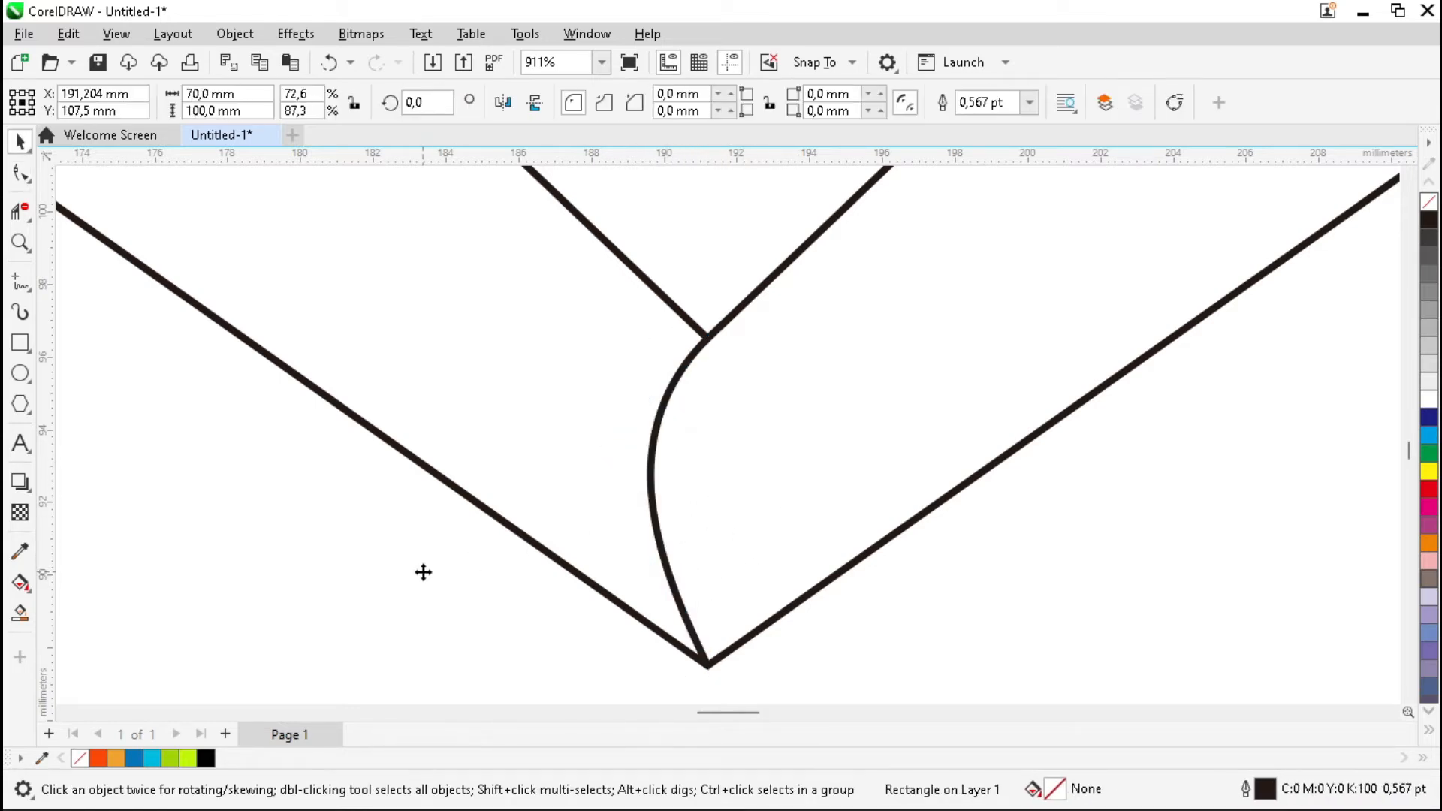
{"action": "key", "text": "F4"}
{"action": "left_click", "coordinate": [1009, 496]}
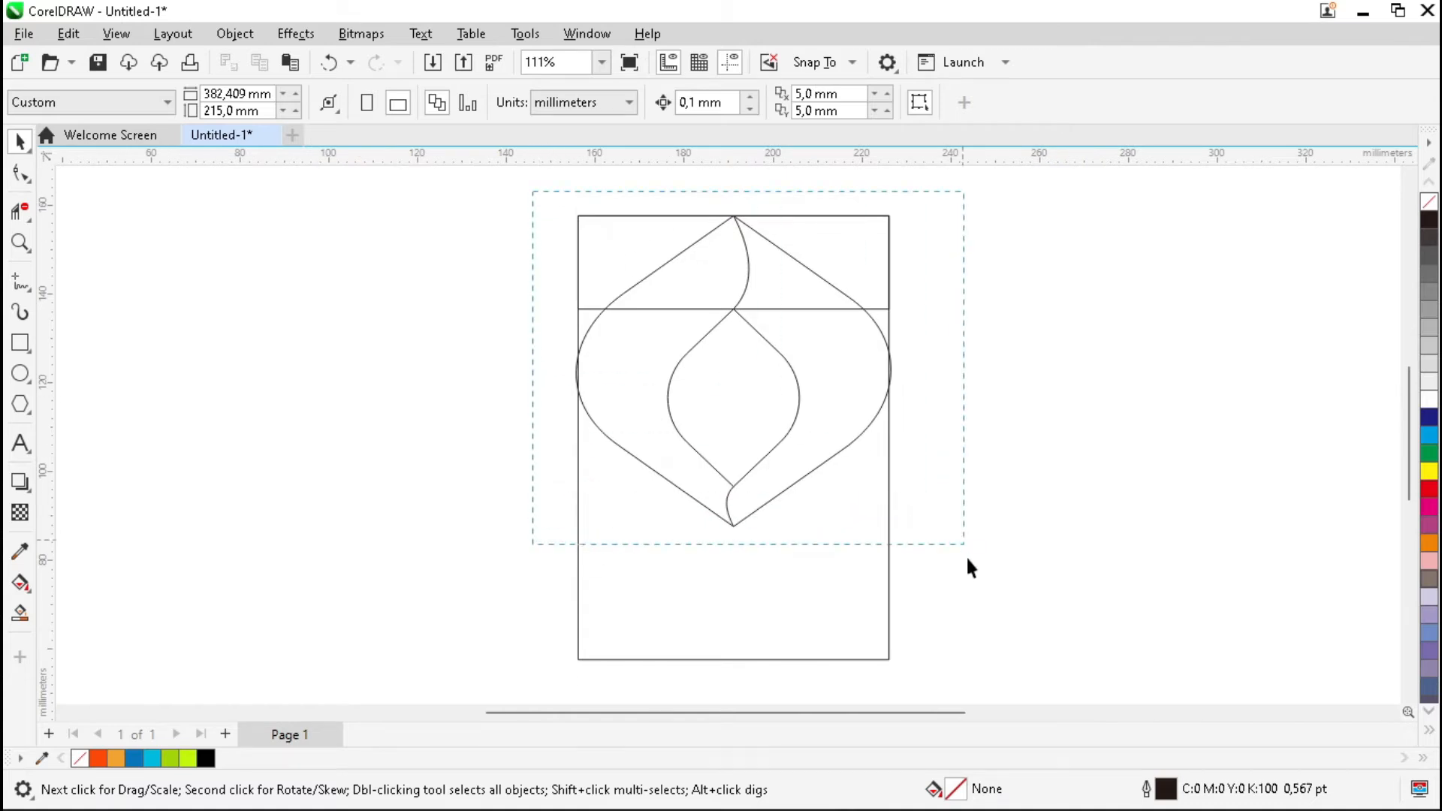
Group the five logo shapes and place an overlapping copy lower down.
{"action": "left_click_drag", "start_coordinate": [968, 560], "coordinate": [969, 565]}
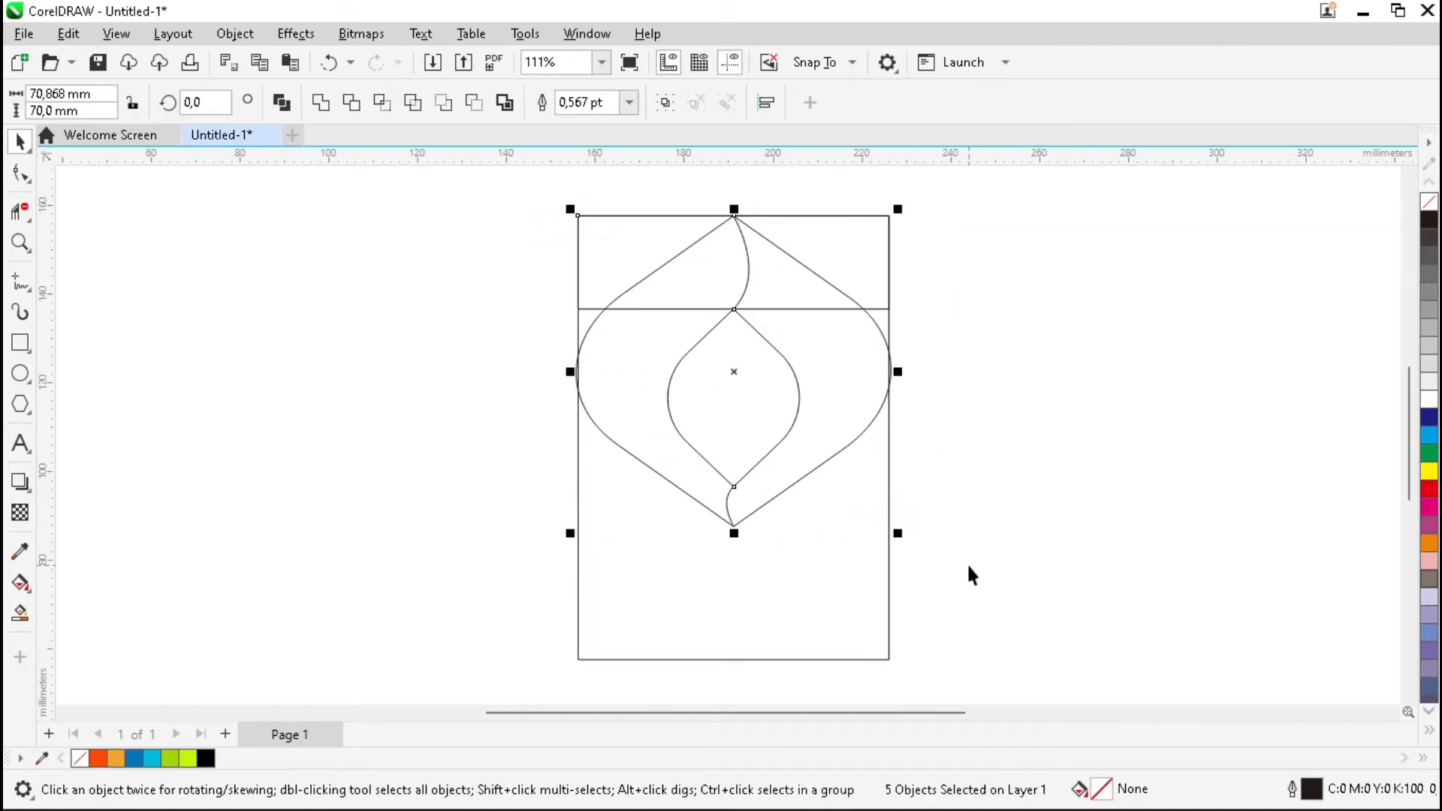
{"action": "left_click", "coordinate": [666, 102]}
{"action": "scroll", "coordinate": [677, 324], "scroll_direction": "down", "scroll_amount": 1}
{"action": "left_click_drag", "start_coordinate": [725, 494], "coordinate": [725, 610]}
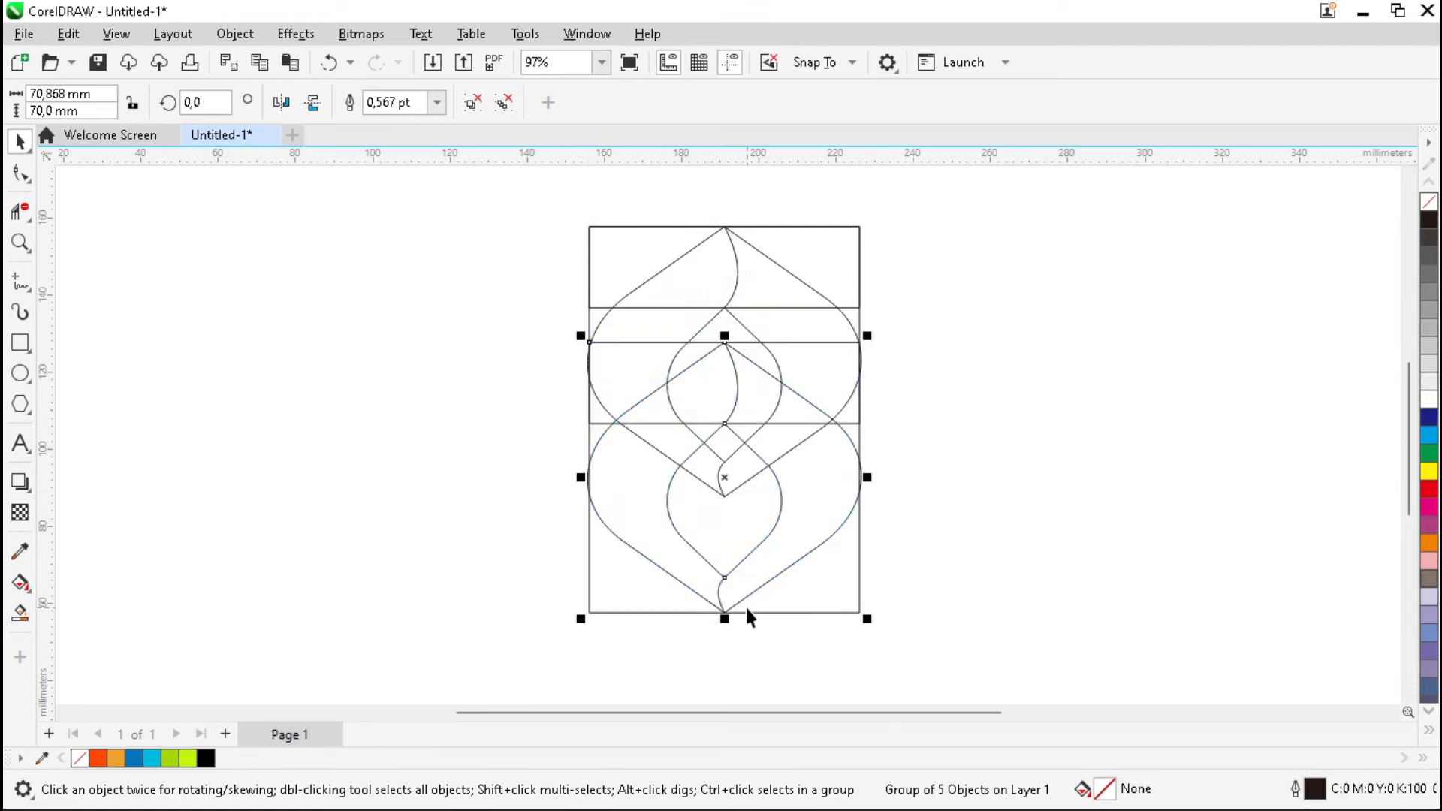
Flip the copied group vertically and horizontally.
{"action": "left_click", "coordinate": [313, 108]}
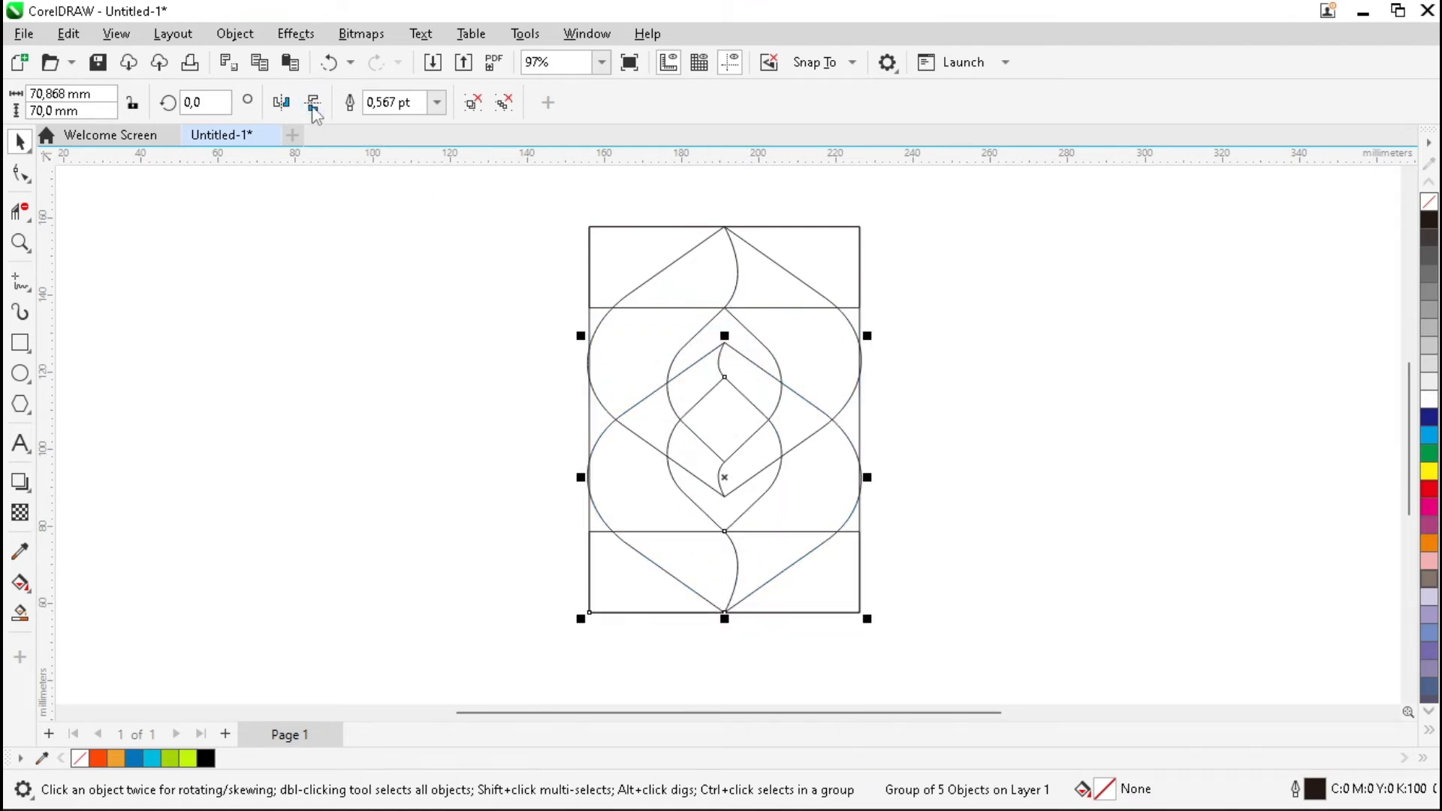
{"action": "left_click", "coordinate": [282, 103]}
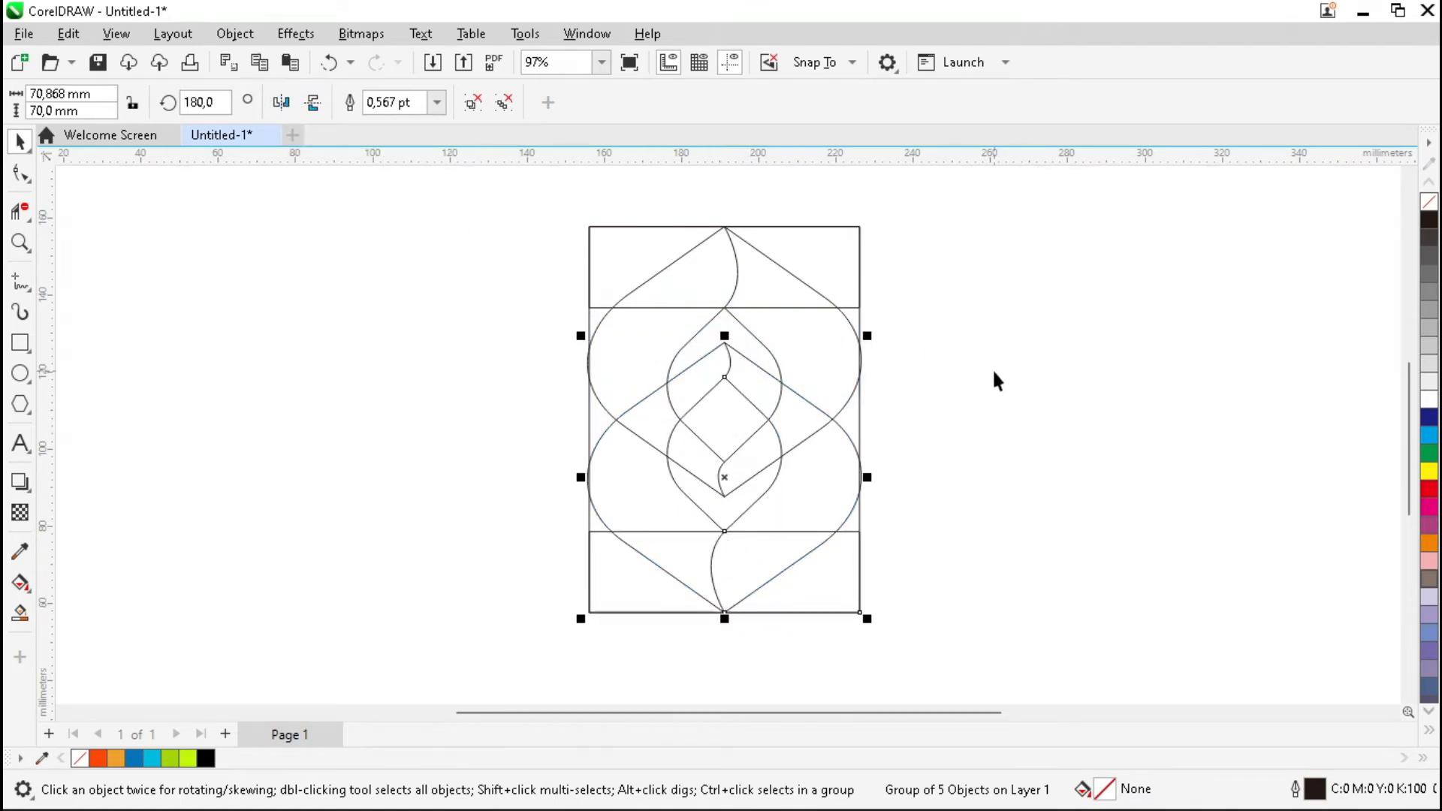
{"action": "key", "text": "F4"}
{"action": "left_click", "coordinate": [1024, 363]}
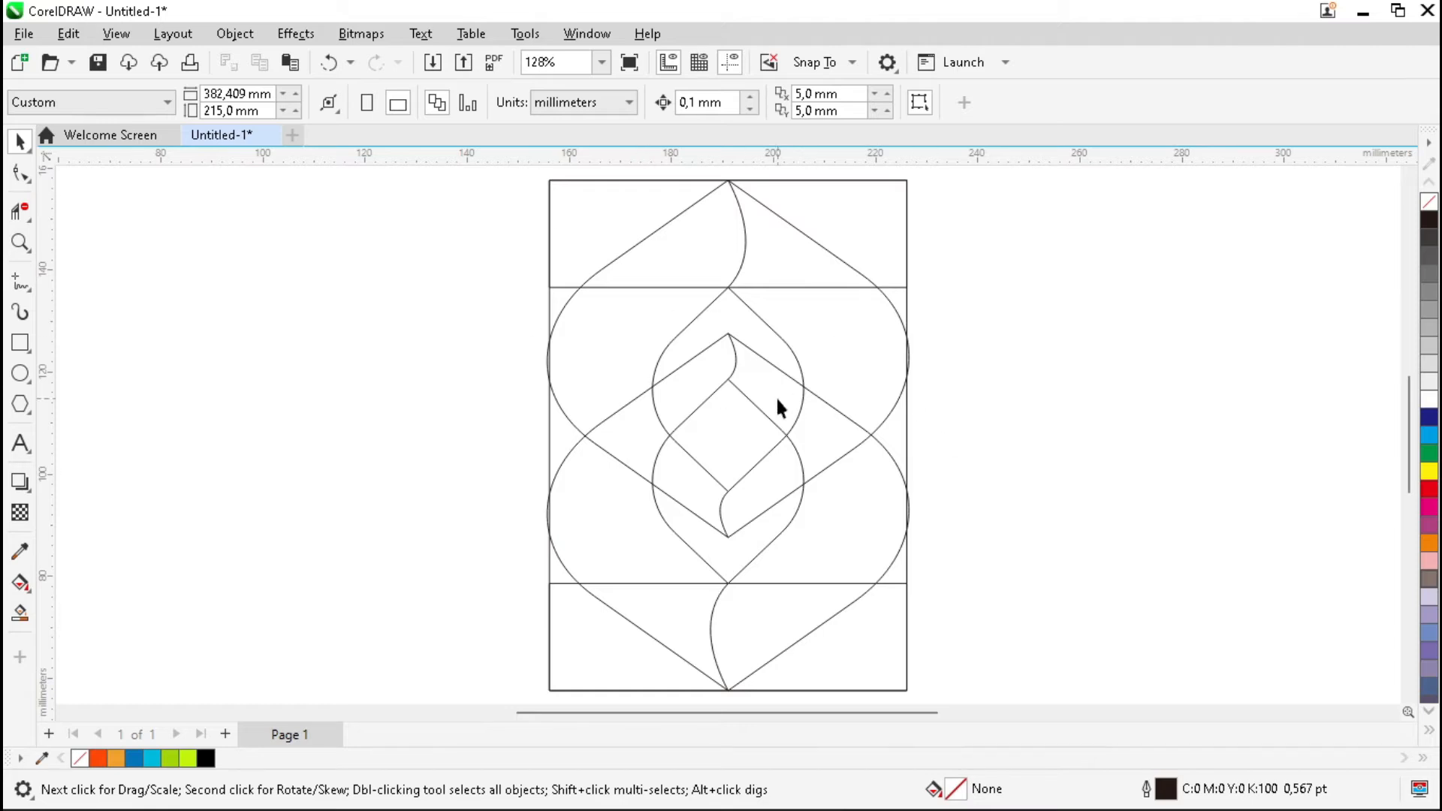
Draw a 13 × 13 mm circle and centre it on the page.
{"action": "left_click", "coordinate": [20, 374]}
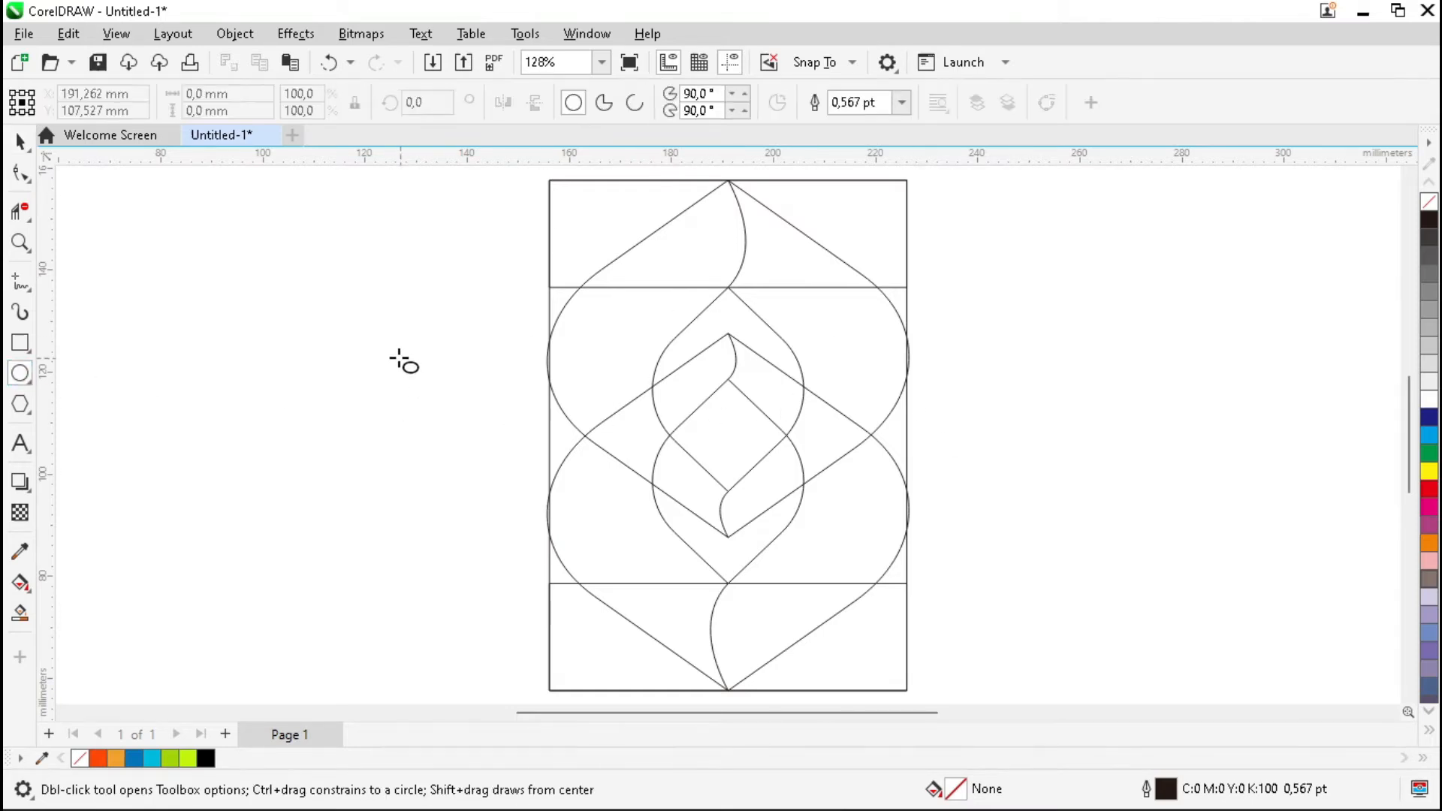
{"action": "left_click_drag", "start_coordinate": [376, 338], "coordinate": [437, 404]}
{"action": "key", "text": "space"}
{"action": "left_click", "coordinate": [225, 94]}
{"action": "type", "text": "13"}
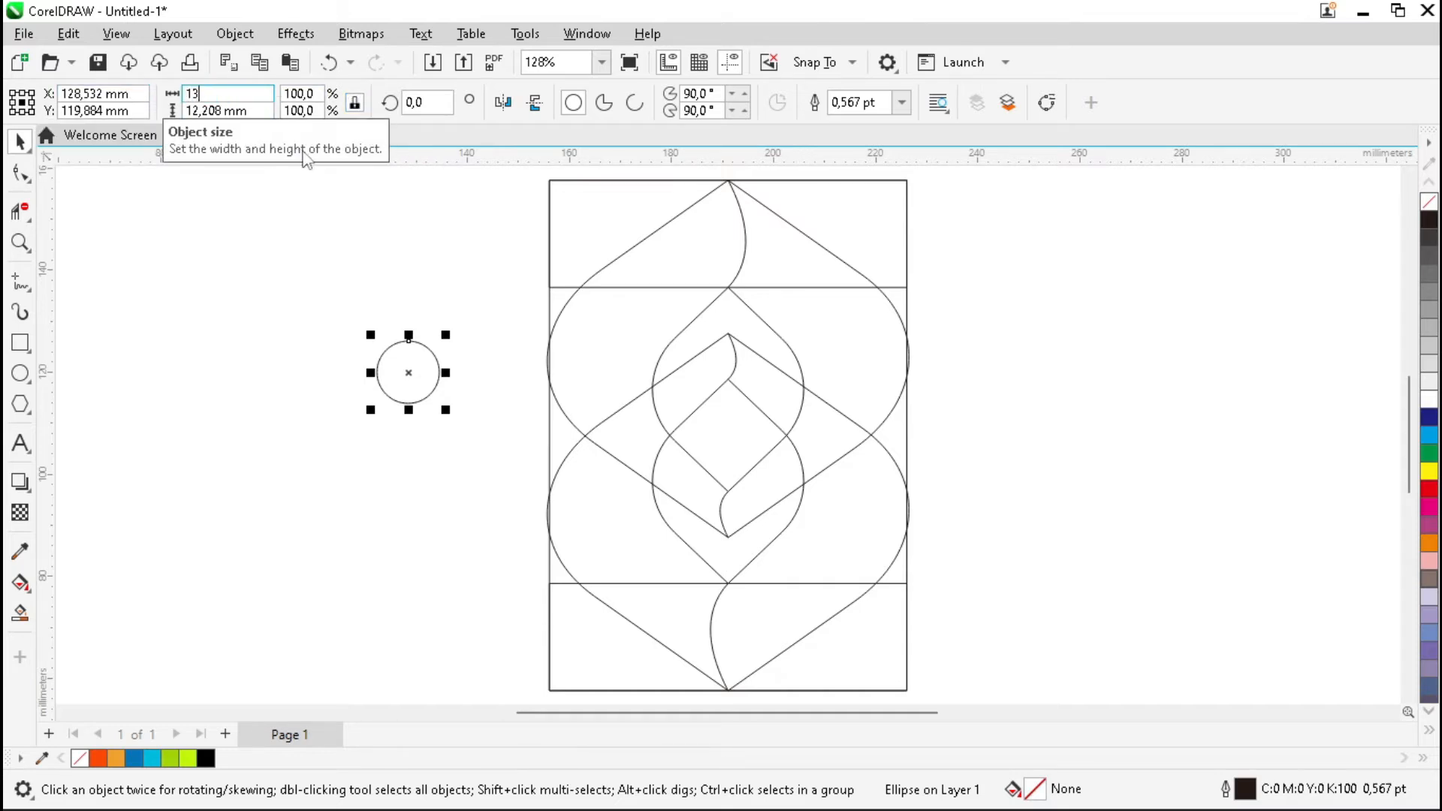
{"action": "key", "text": "Tab"}
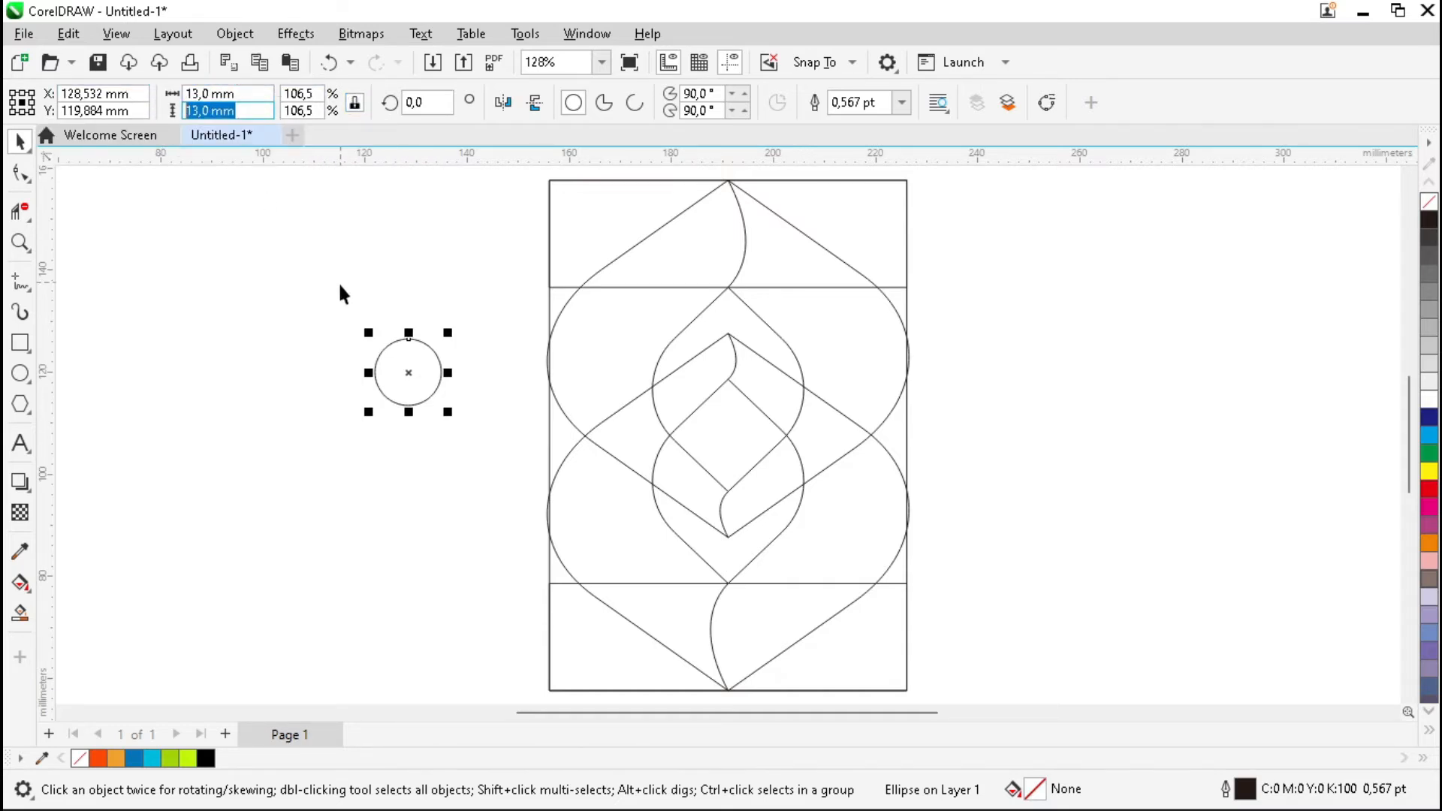
{"action": "key", "text": "Return"}
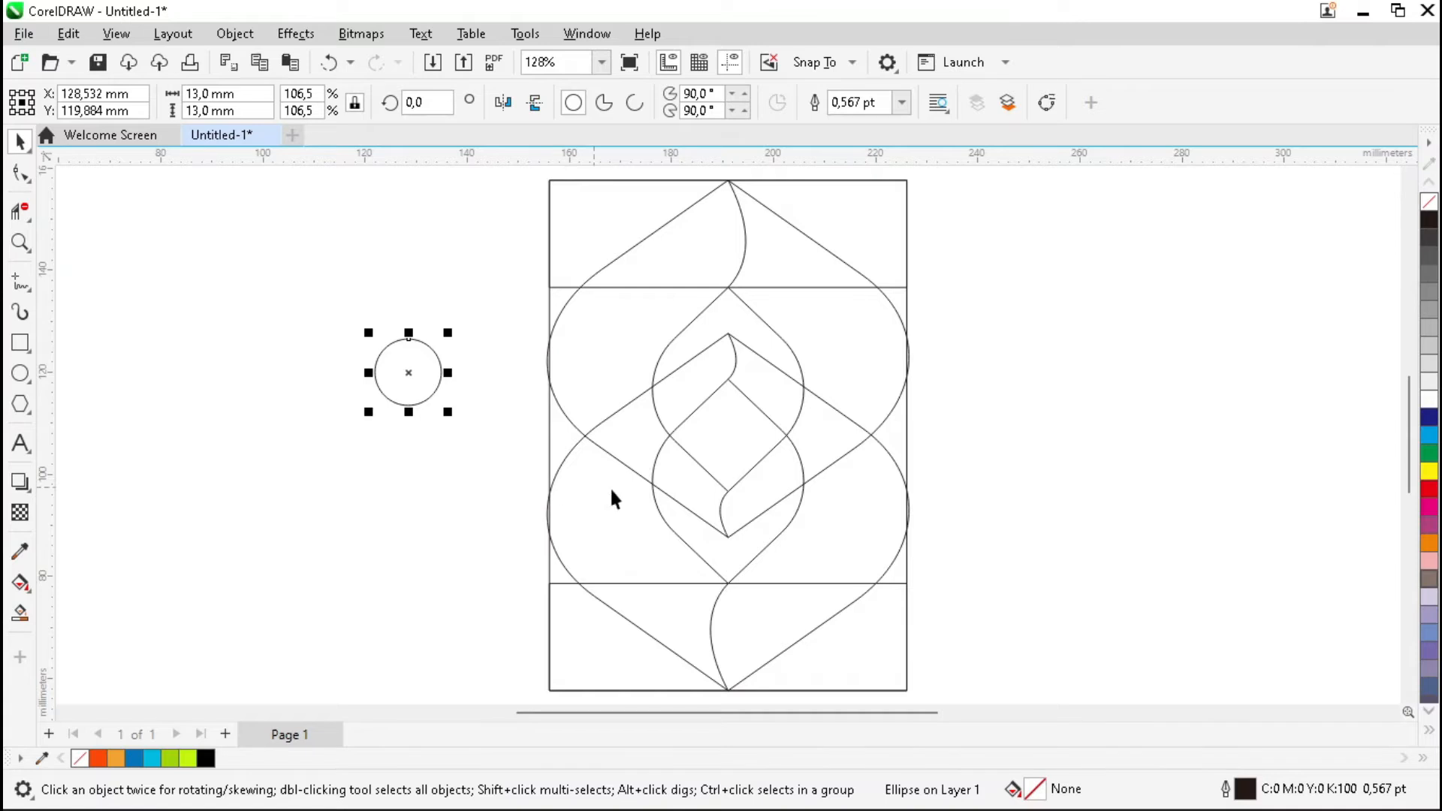
{"action": "key", "text": "p"}
{"action": "left_click", "coordinate": [1004, 419]}
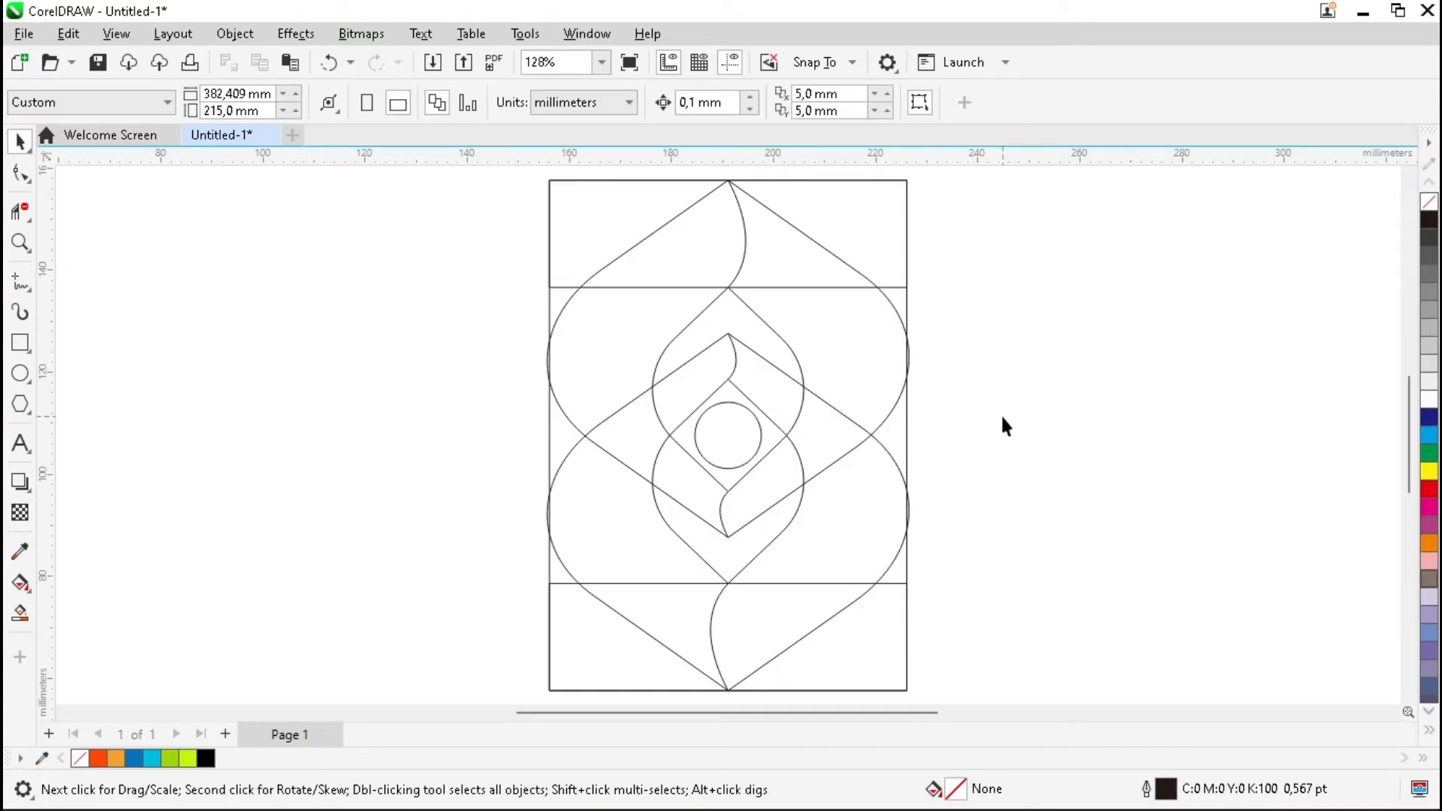
Ungroup all objects of the design into separate pieces.
{"action": "scroll", "coordinate": [582, 309], "scroll_direction": "down", "scroll_amount": 2}
{"action": "left_click_drag", "start_coordinate": [791, 488], "coordinate": [797, 496]}
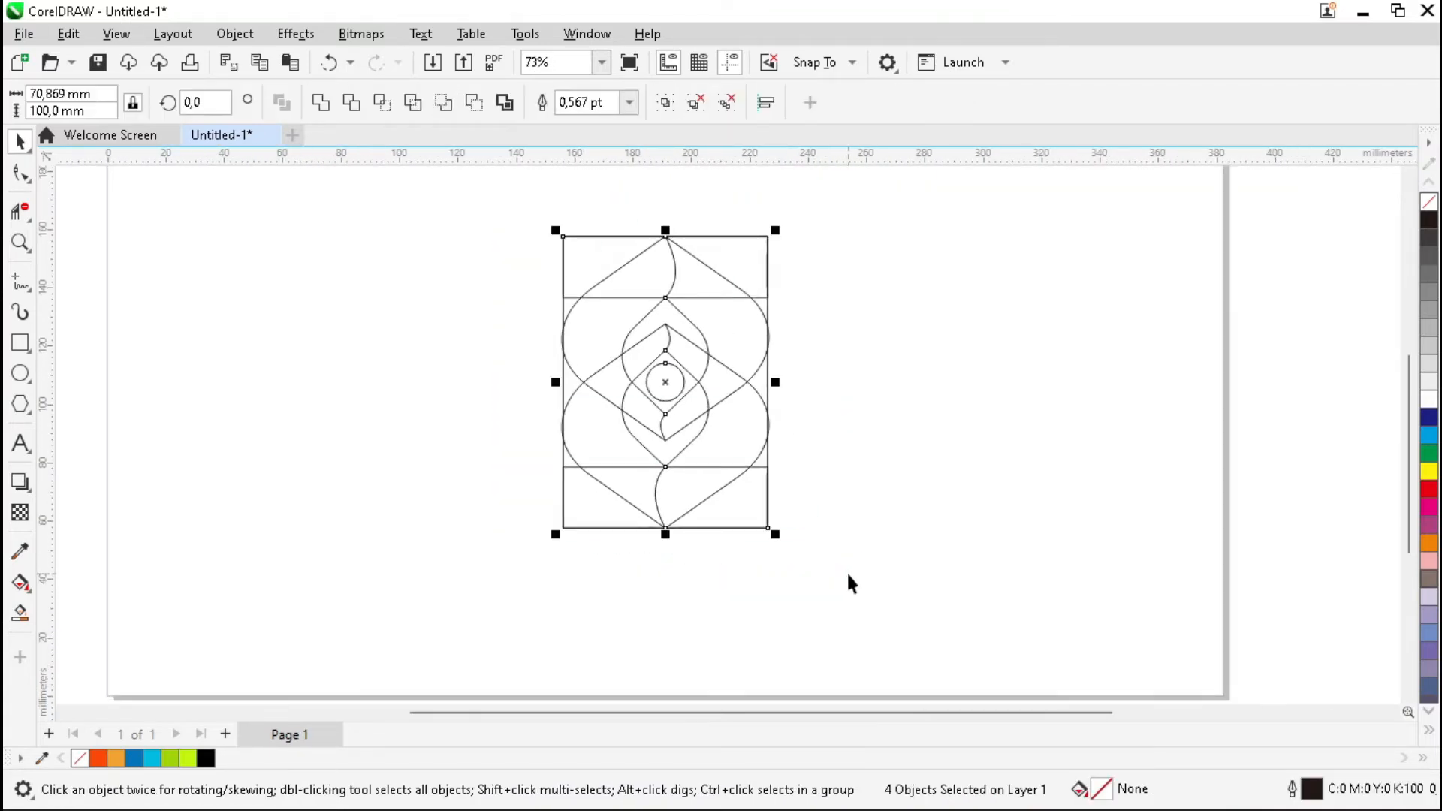
{"action": "left_click", "coordinate": [725, 103]}
{"action": "left_click", "coordinate": [876, 313]}
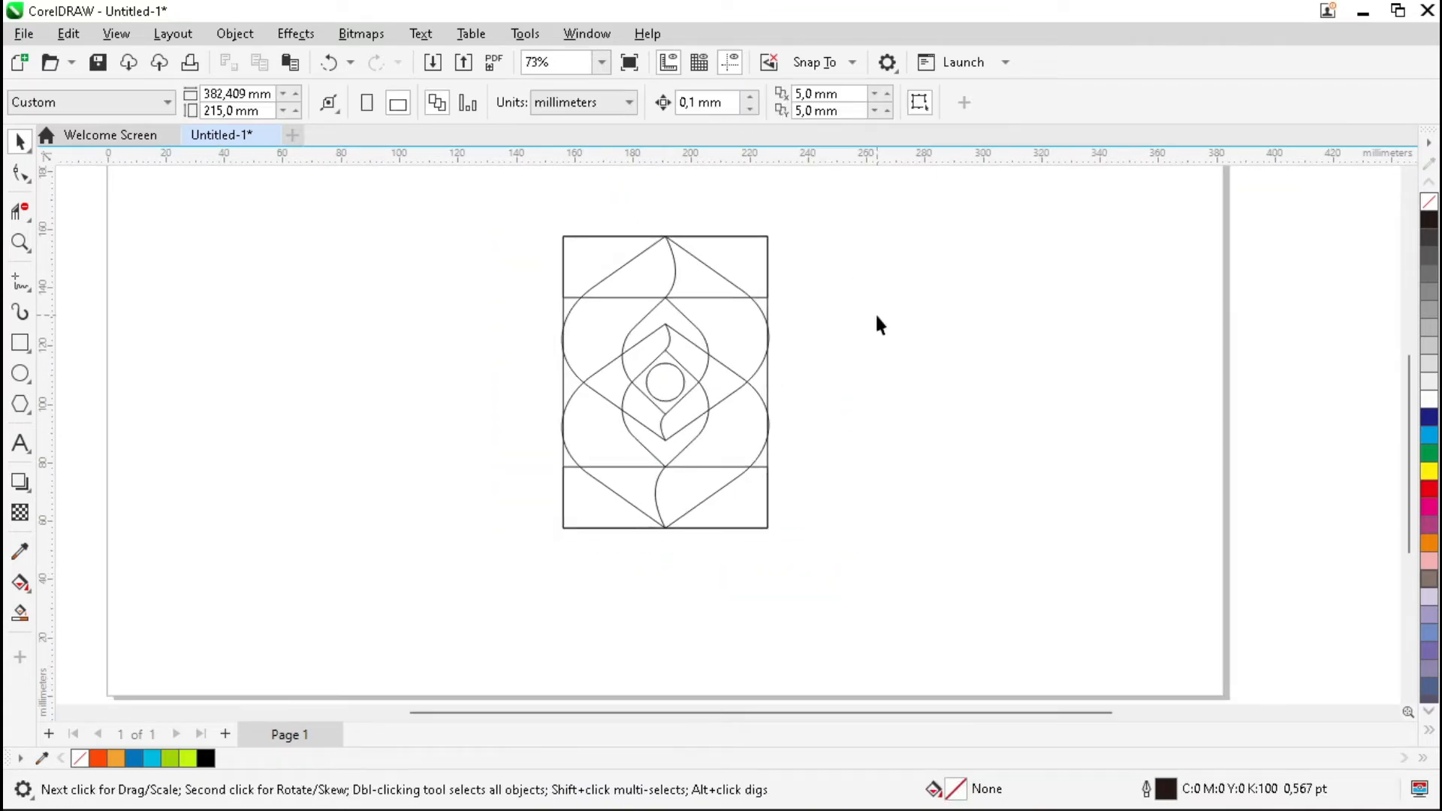
{"action": "scroll", "coordinate": [876, 312], "scroll_direction": "up", "scroll_amount": 2}
{"action": "left_click", "coordinate": [861, 226]}
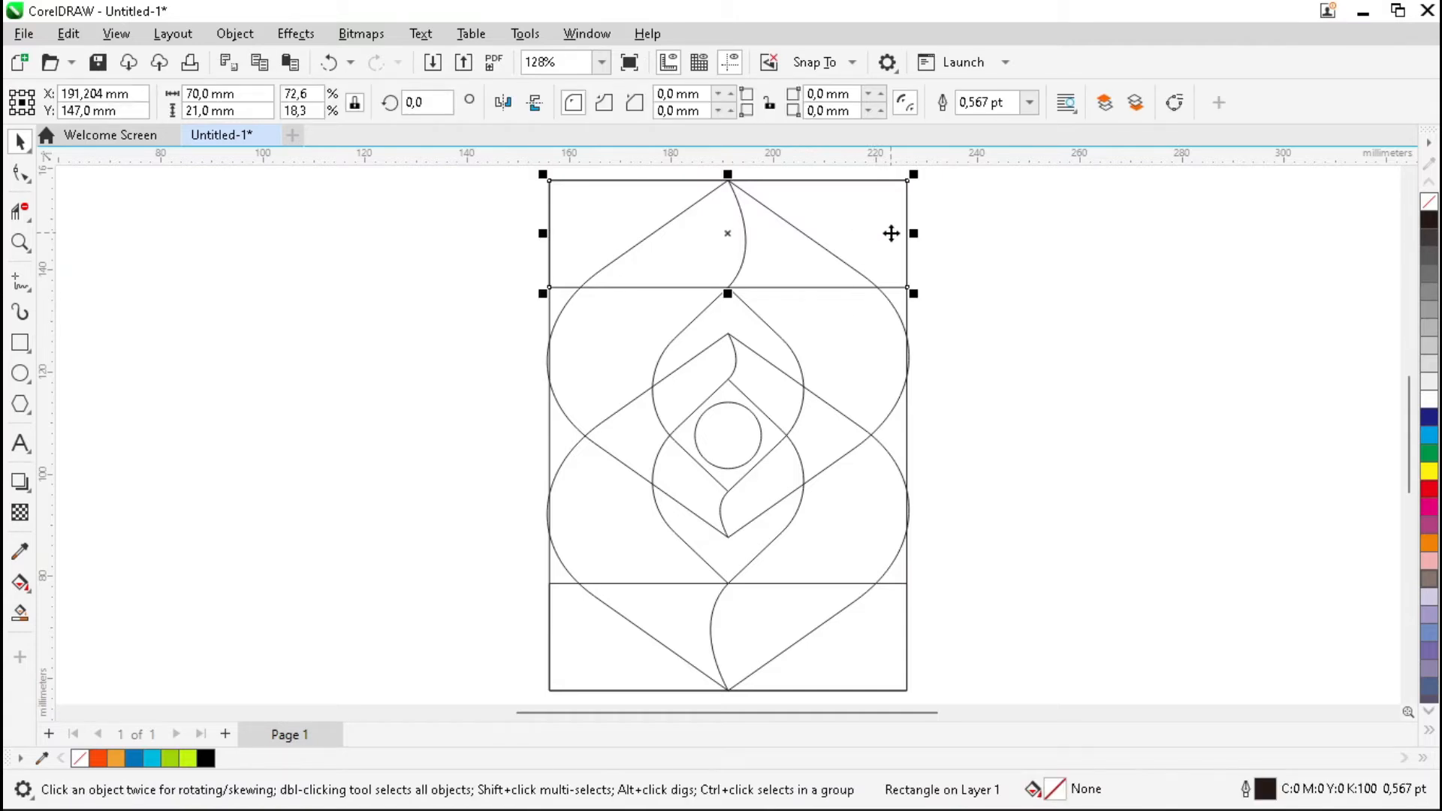
Delete the top rectangle and the remaining framing rectangle.
{"action": "key", "text": "Delete"}
{"action": "left_click", "coordinate": [876, 633]}
{"action": "key", "text": "Delete"}
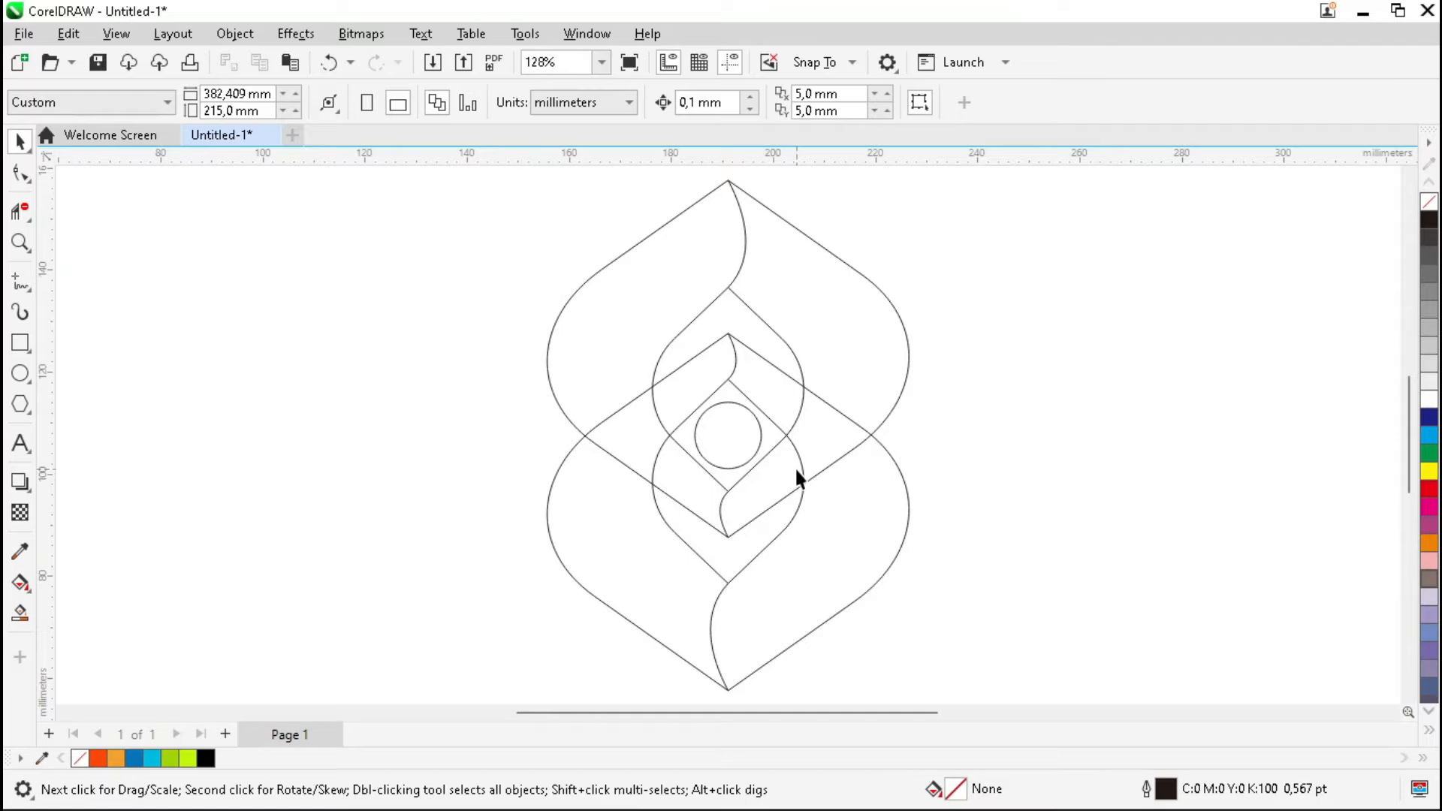
{"action": "left_click", "coordinate": [22, 214]}
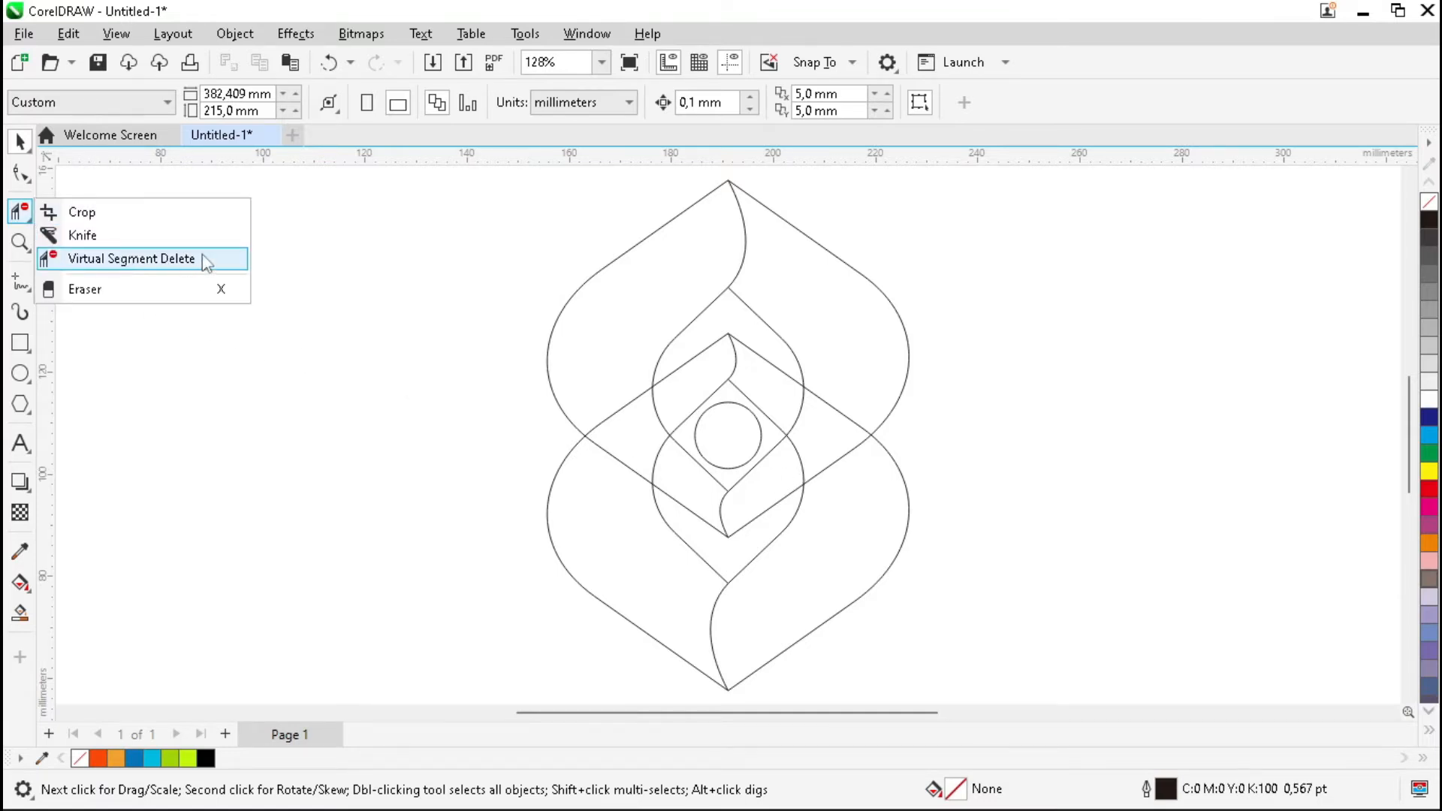
Trim three overlapping segments with Virtual Segment Delete so the loops interlock.
{"action": "left_click", "coordinate": [132, 258]}
{"action": "left_click", "coordinate": [628, 419]}
{"action": "left_click", "coordinate": [665, 460]}
{"action": "left_click", "coordinate": [789, 410]}
{"action": "key", "text": "space"}
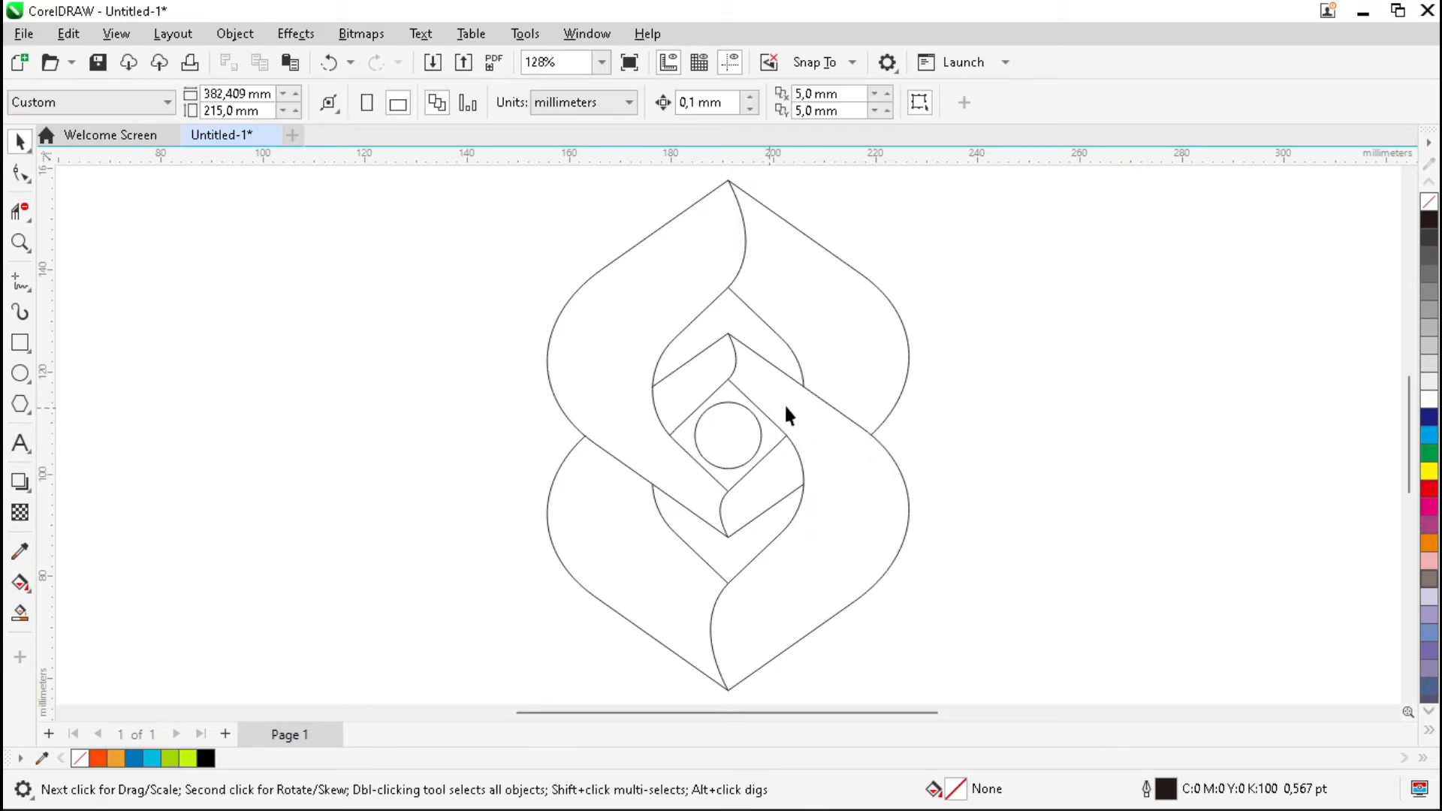
Group the nine remaining logo pieces.
{"action": "scroll", "coordinate": [599, 293], "scroll_direction": "down", "scroll_amount": 2}
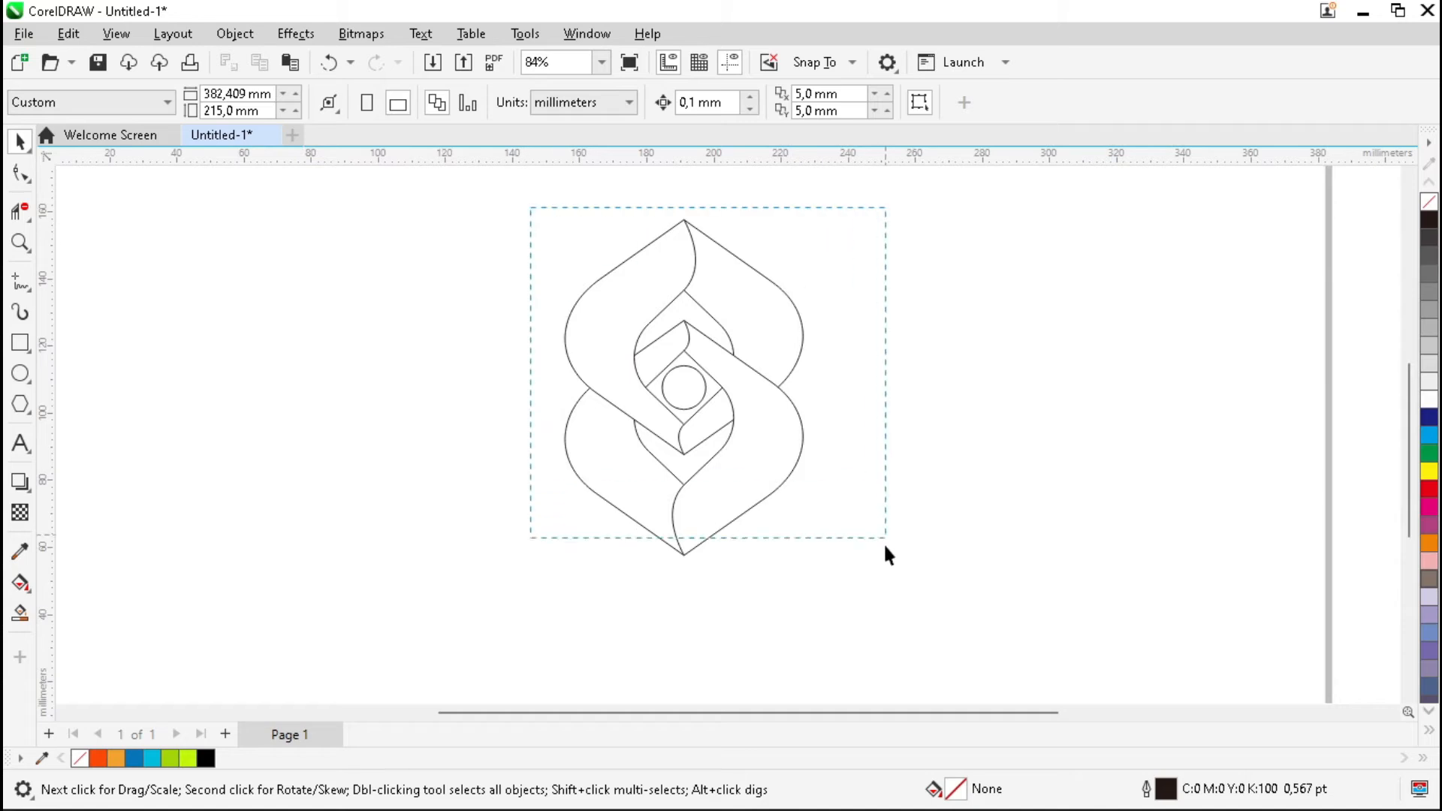
{"action": "left_click_drag", "start_coordinate": [885, 530], "coordinate": [884, 599]}
{"action": "left_click", "coordinate": [666, 103]}
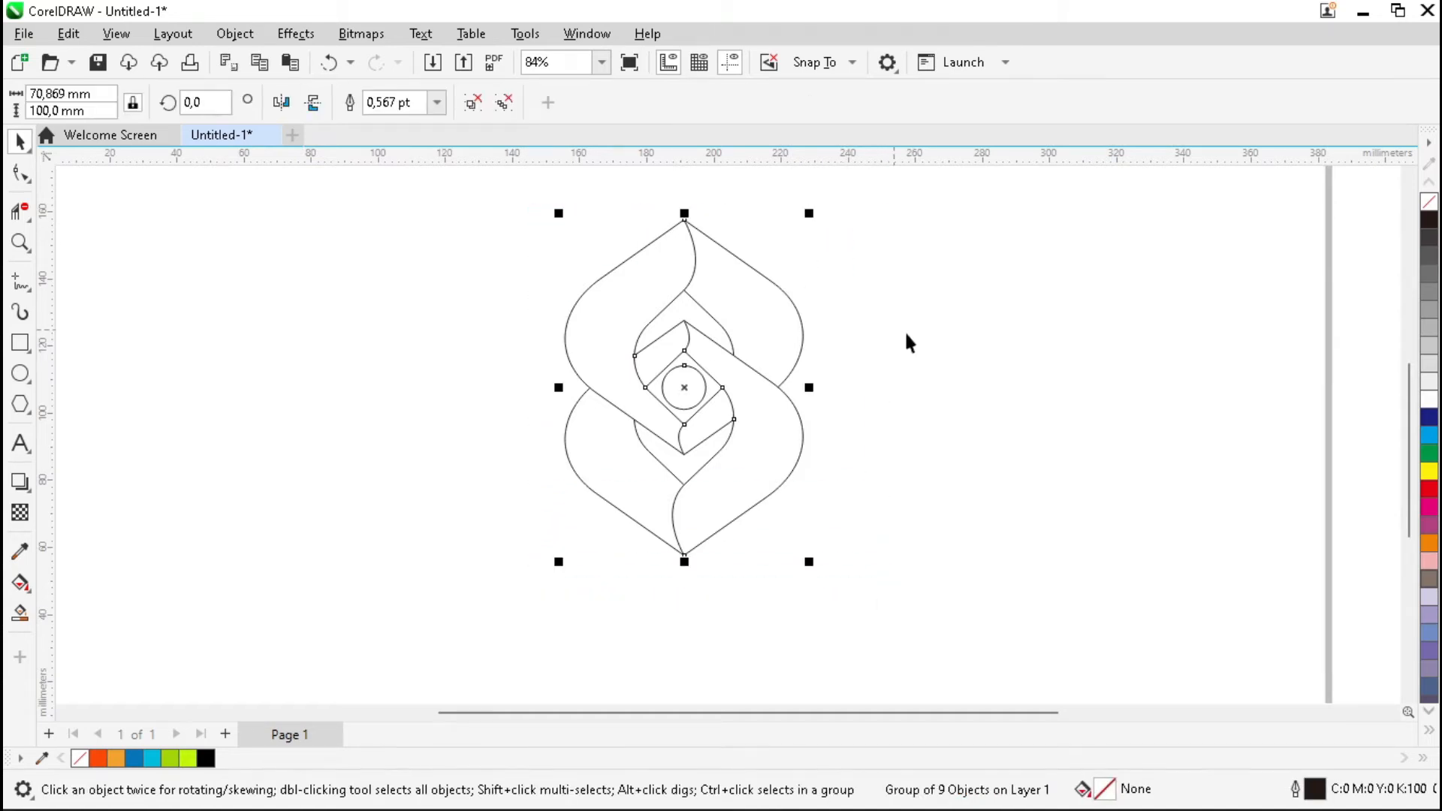
{"action": "scroll", "coordinate": [913, 331], "scroll_direction": "up", "scroll_amount": 2}
{"action": "left_click", "coordinate": [806, 346]}
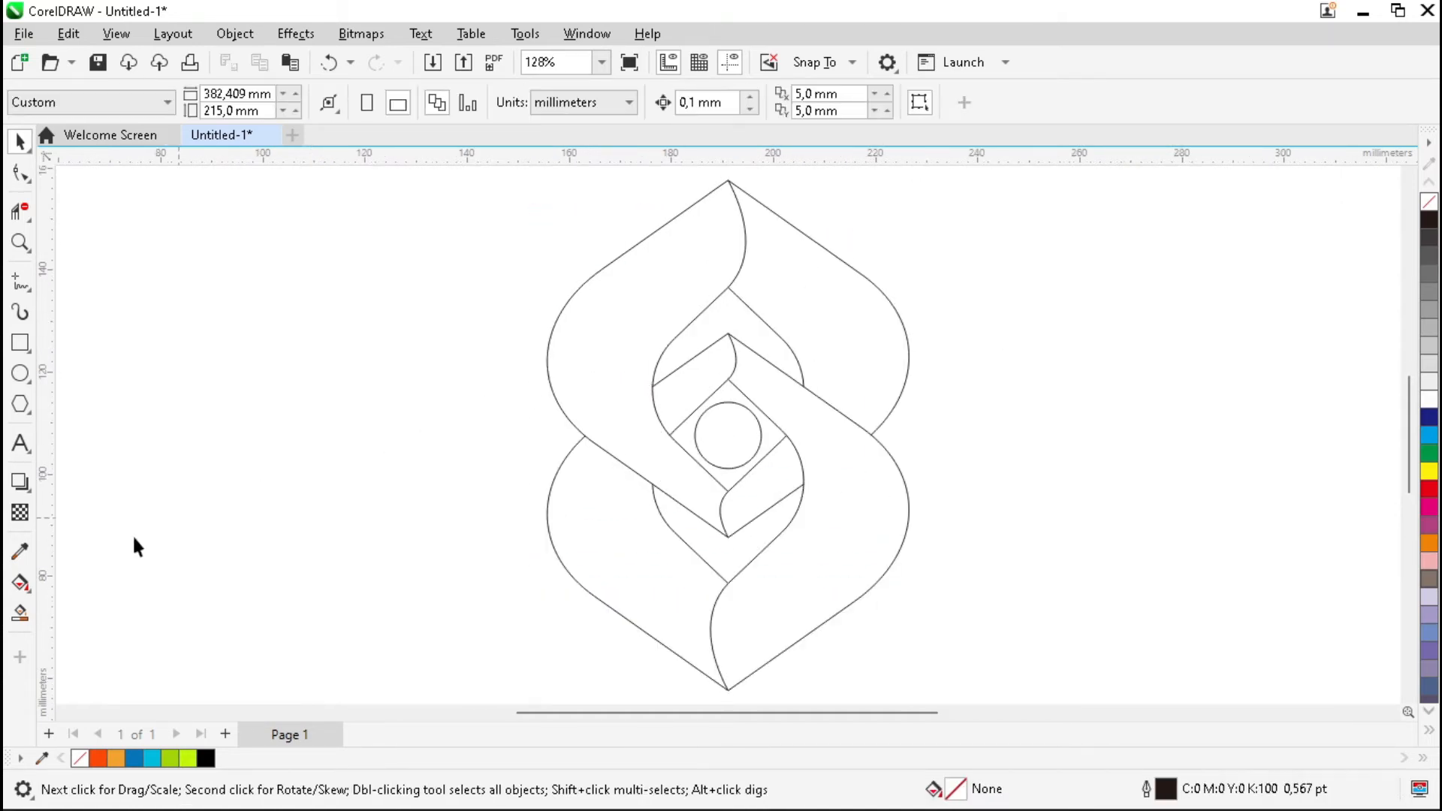
{"action": "left_click", "coordinate": [20, 613]}
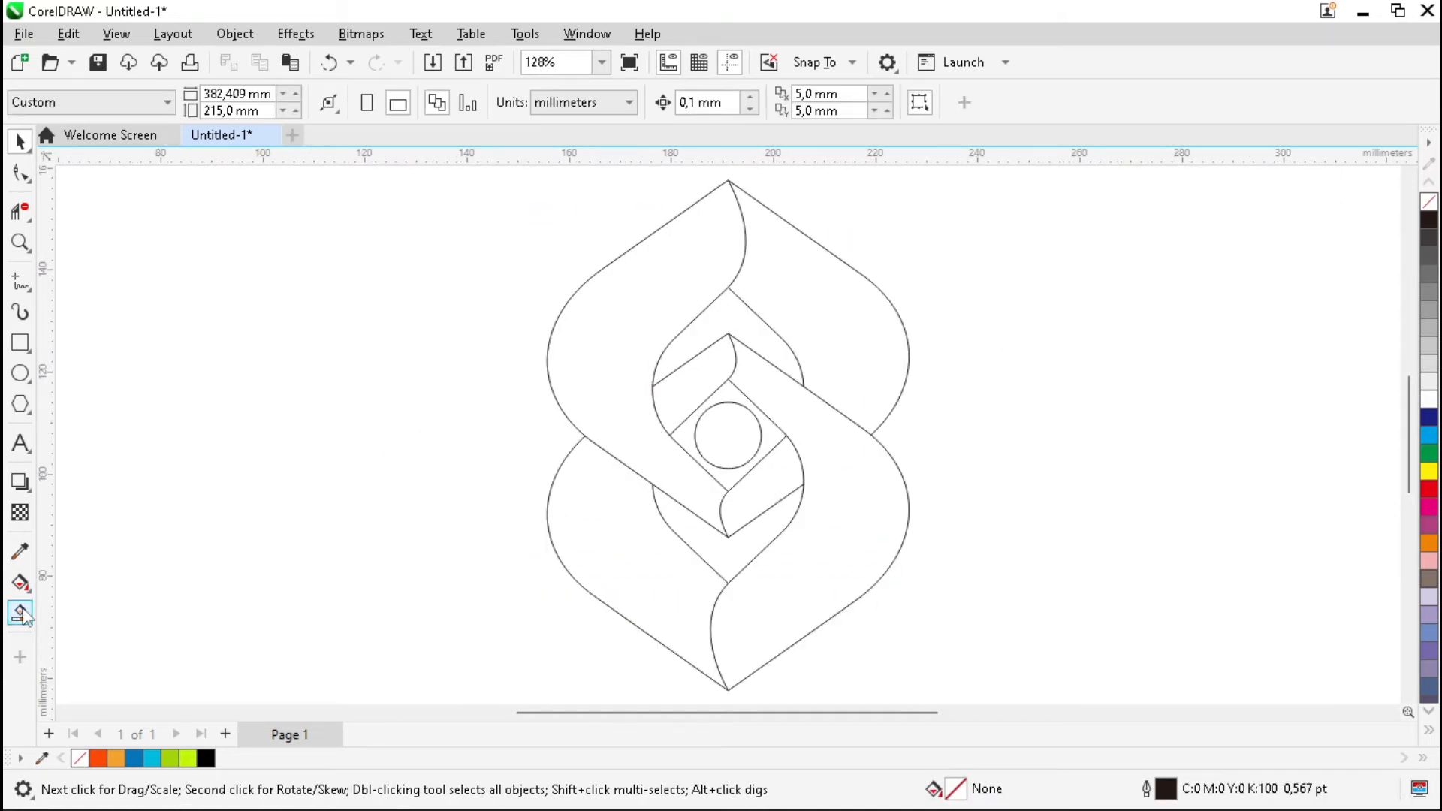
Smart Fill the seven enclosed regions, including the lobes, bands and centre circle.
{"action": "left_click", "coordinate": [609, 360]}
{"action": "left_click", "coordinate": [860, 311]}
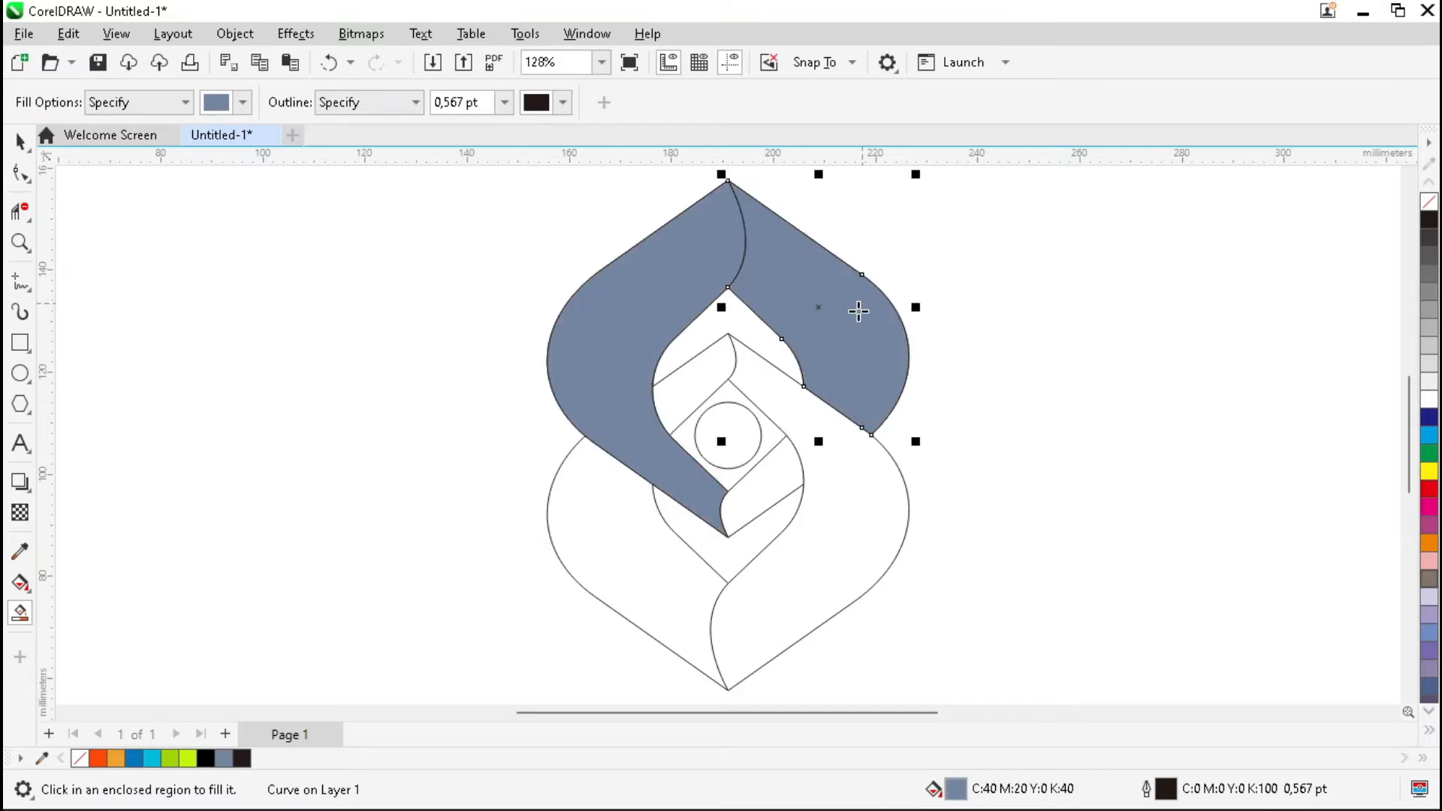
{"action": "left_click", "coordinate": [773, 473]}
{"action": "left_click", "coordinate": [694, 391]}
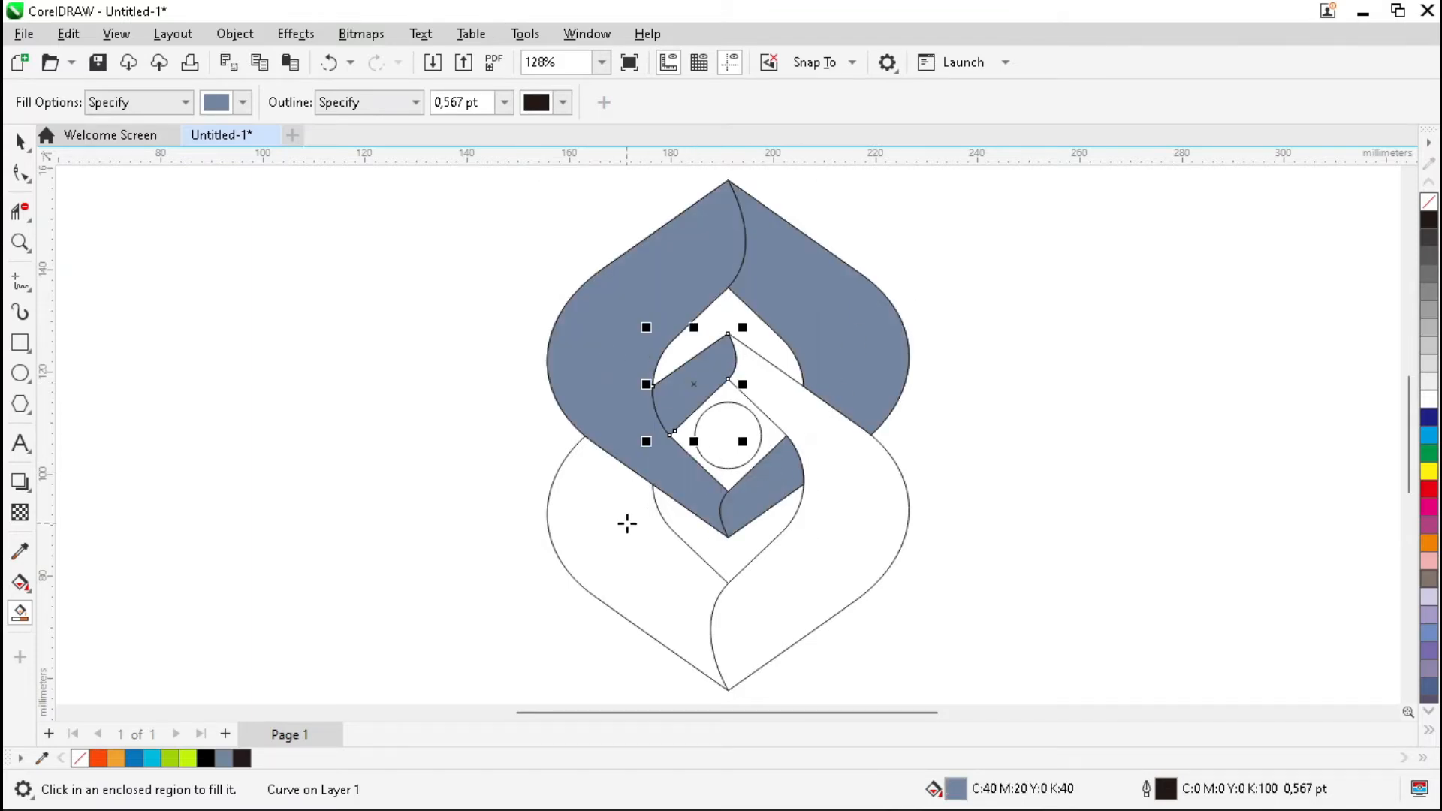
{"action": "left_click", "coordinate": [628, 522]}
{"action": "left_click", "coordinate": [847, 560]}
{"action": "left_click", "coordinate": [730, 436]}
{"action": "key", "text": "space"}
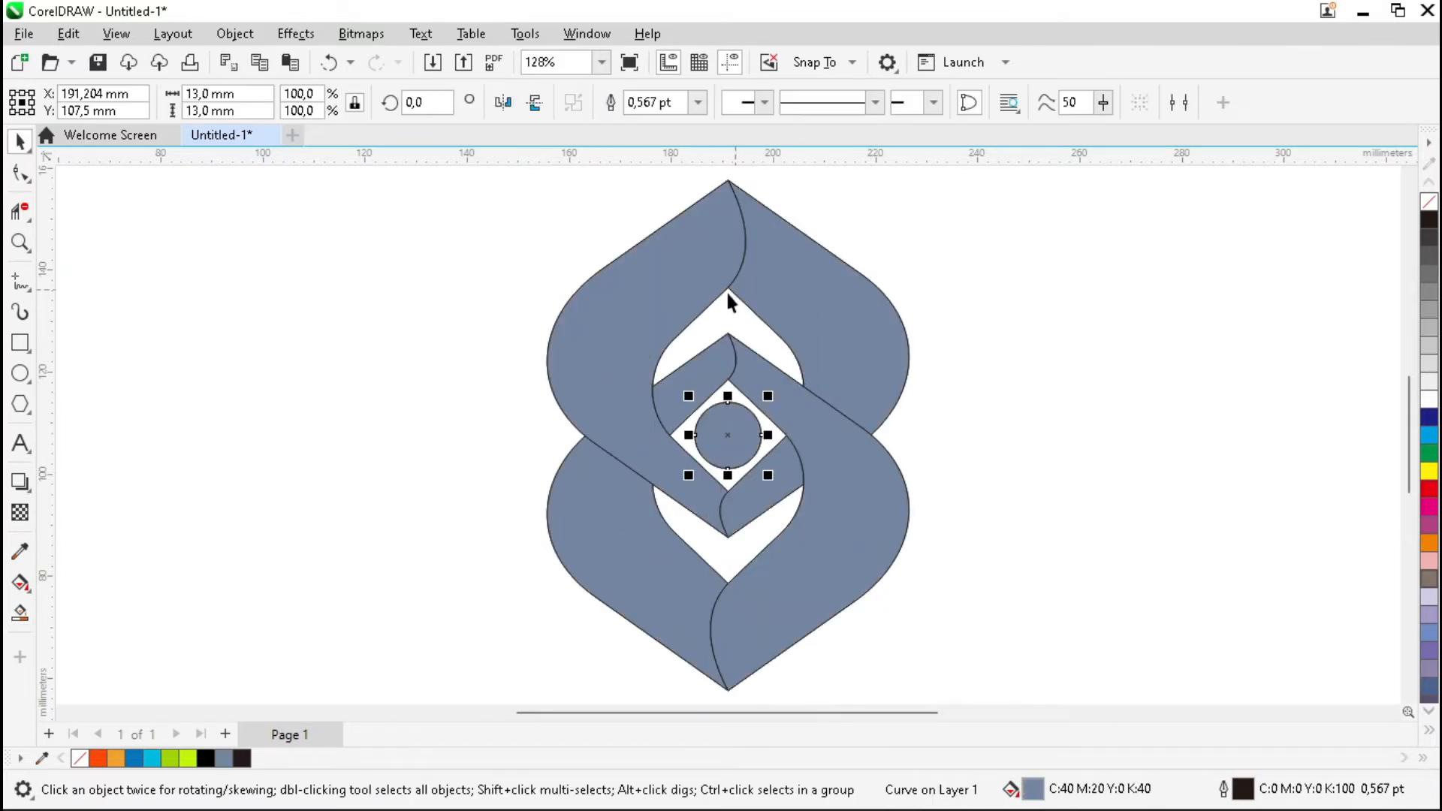
Delete the original outline group and set the seven filled shapes' outlines to None.
{"action": "left_click", "coordinate": [720, 307]}
{"action": "key", "text": "Delete"}
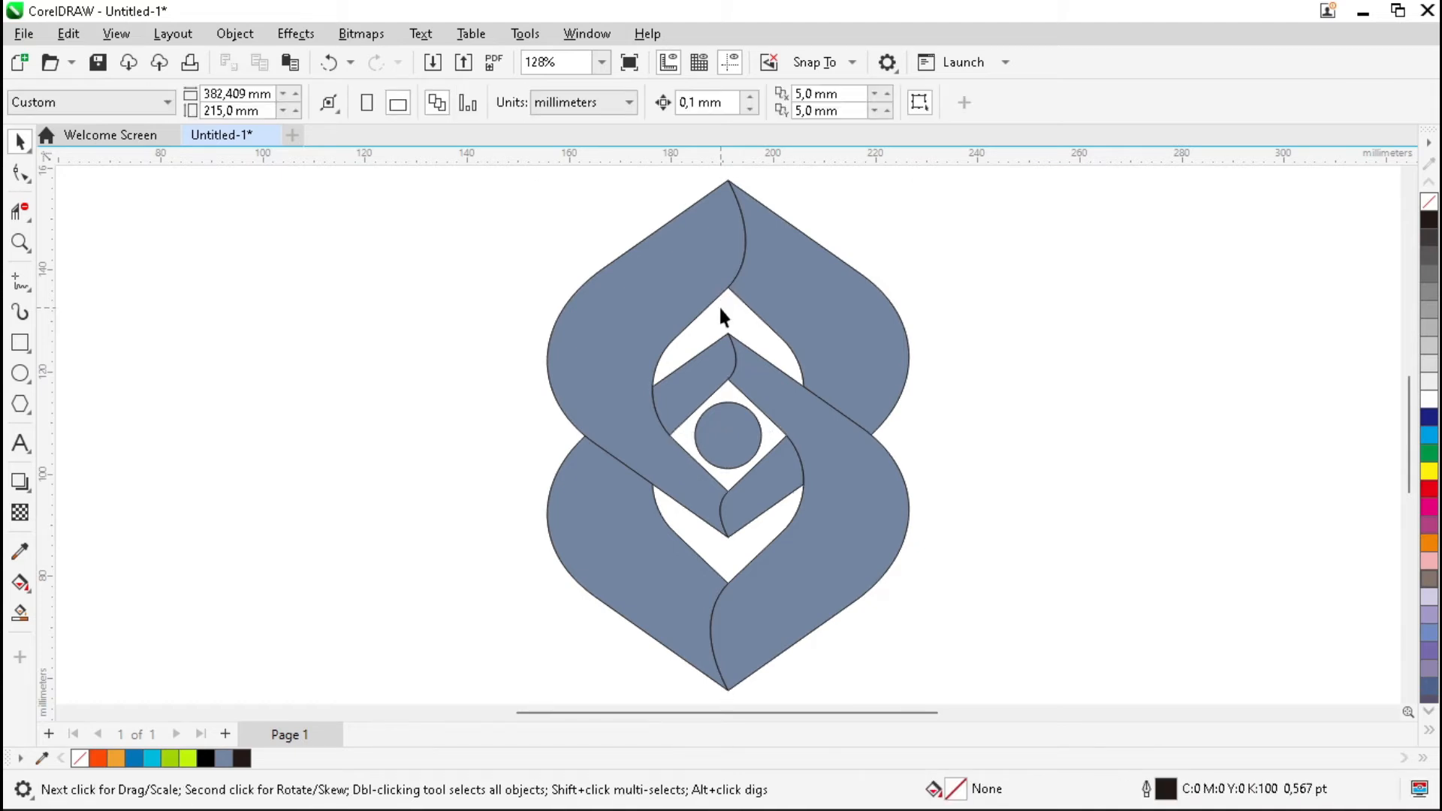
{"action": "scroll", "coordinate": [721, 308], "scroll_direction": "down", "scroll_amount": 2}
{"action": "left_click_drag", "start_coordinate": [830, 590], "coordinate": [830, 592]}
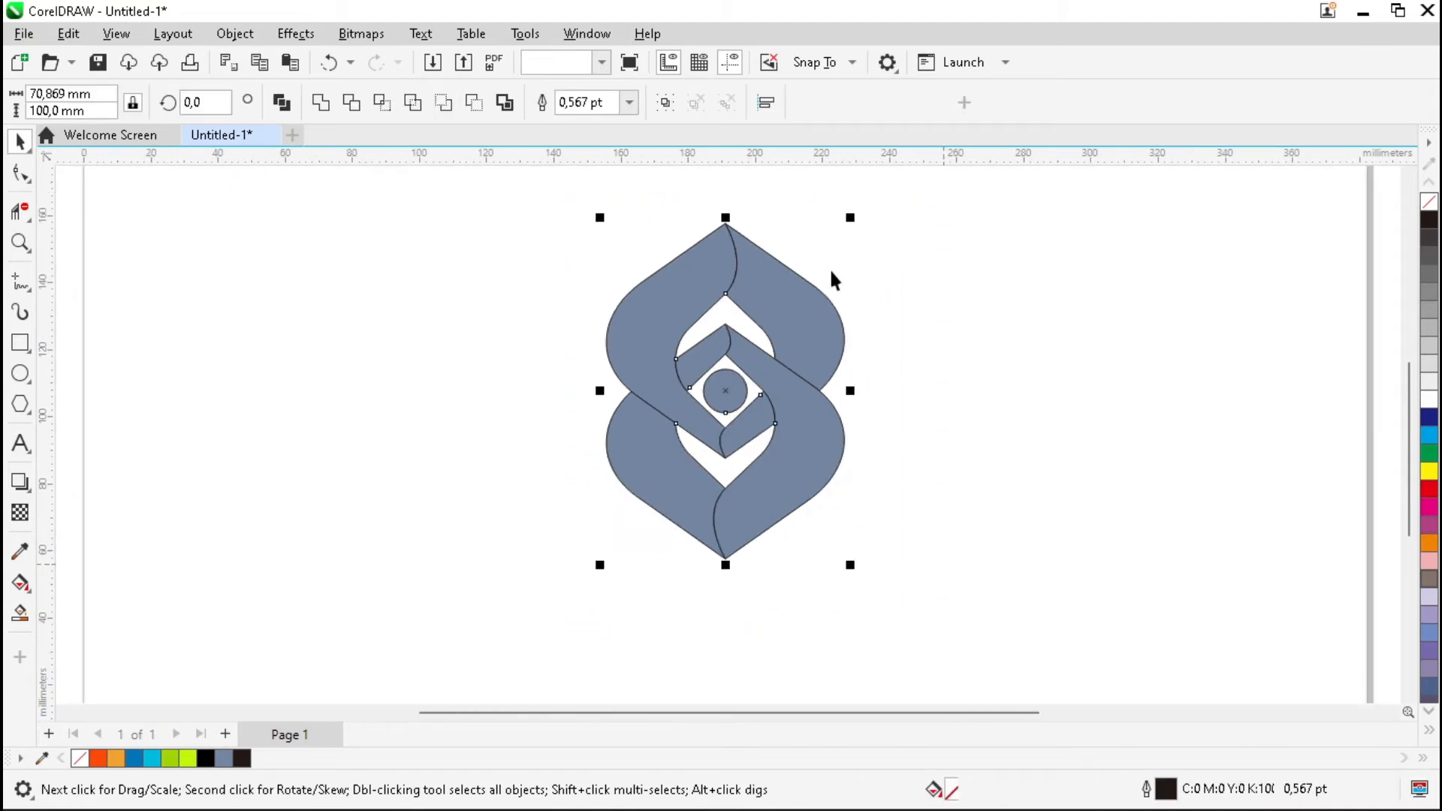
{"action": "left_click", "coordinate": [630, 102]}
{"action": "left_click", "coordinate": [575, 124]}
{"action": "left_click", "coordinate": [954, 360]}
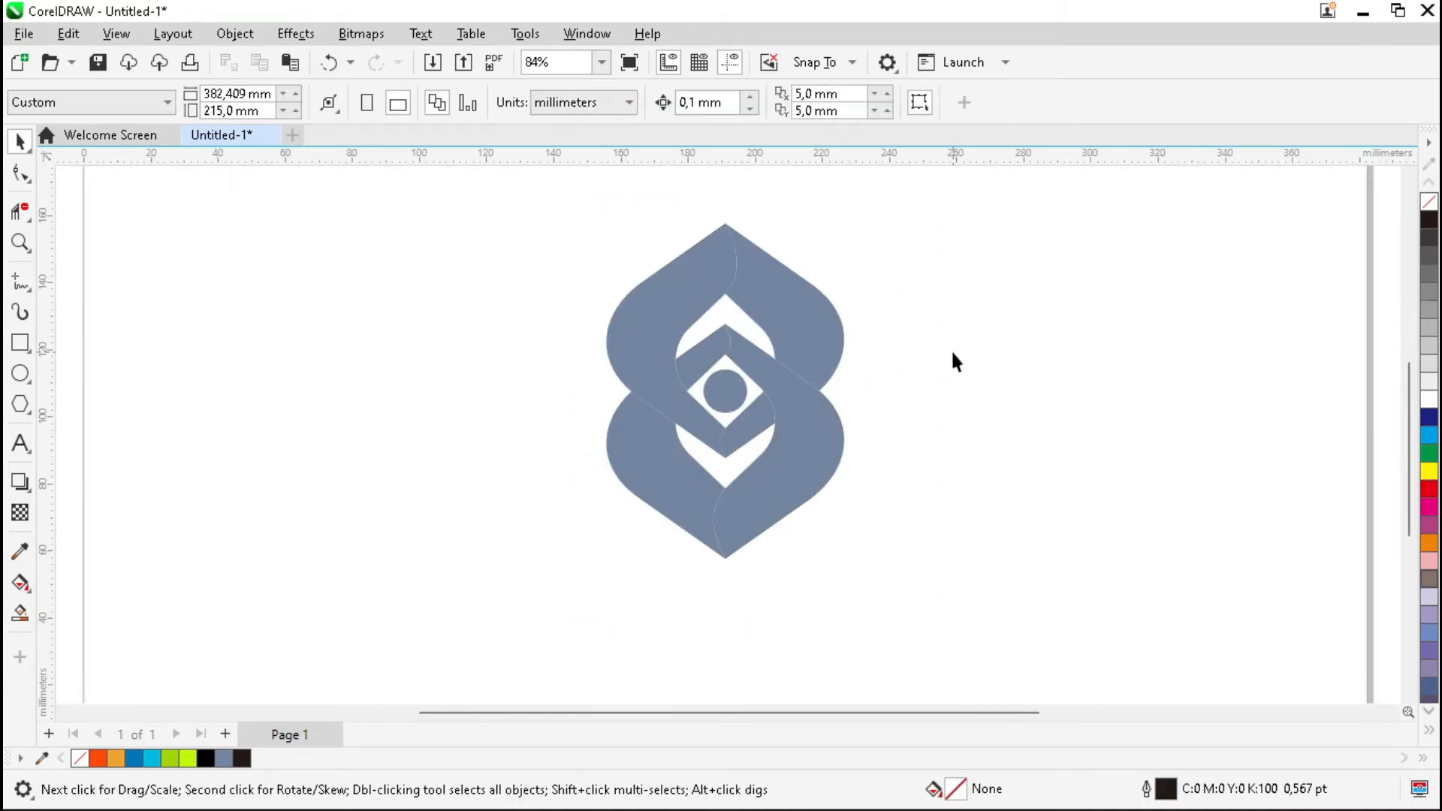
{"action": "key", "text": "F4"}
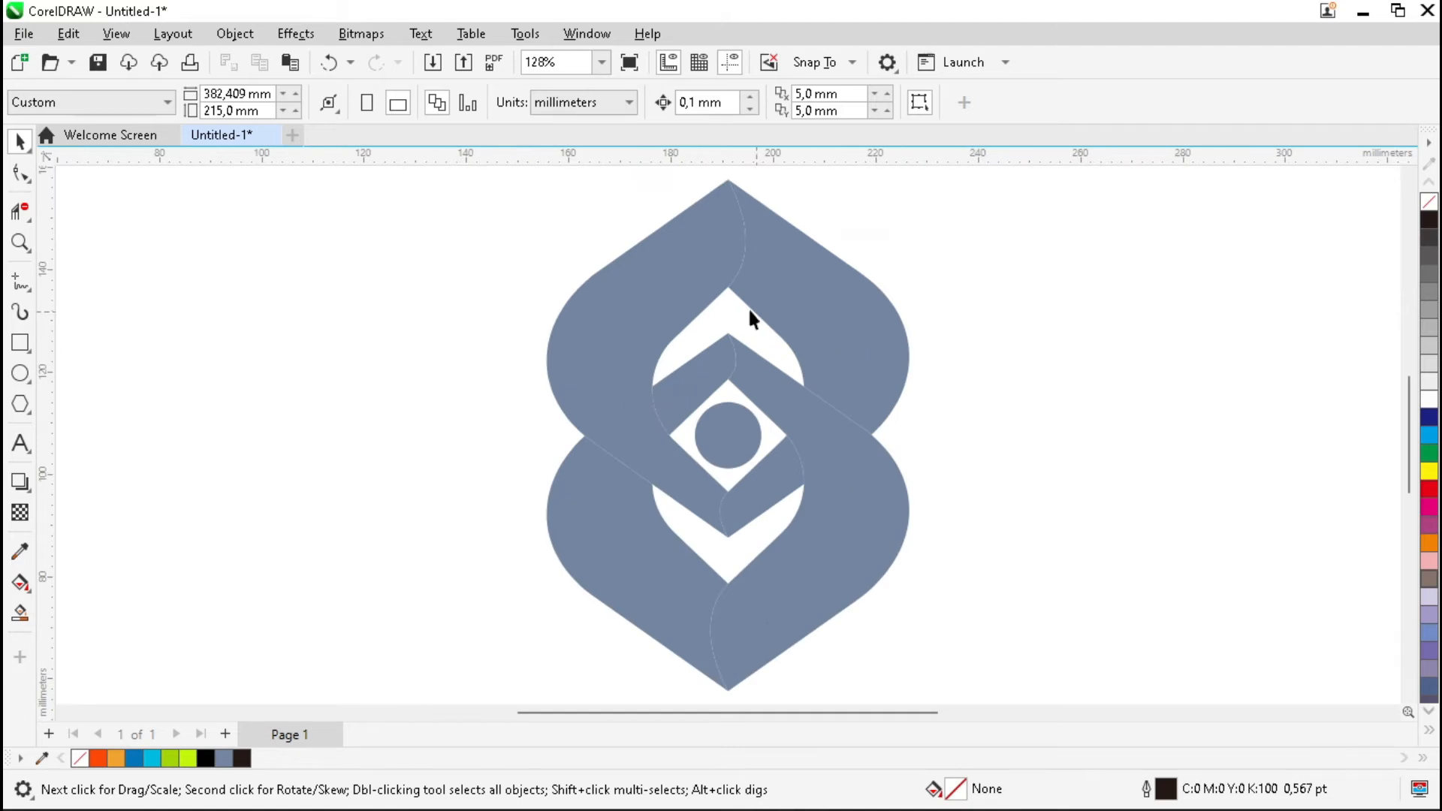
Give the upper-left lobe a vertical gradient from blue at the bottom to cyan at the top.
{"action": "left_click", "coordinate": [665, 287]}
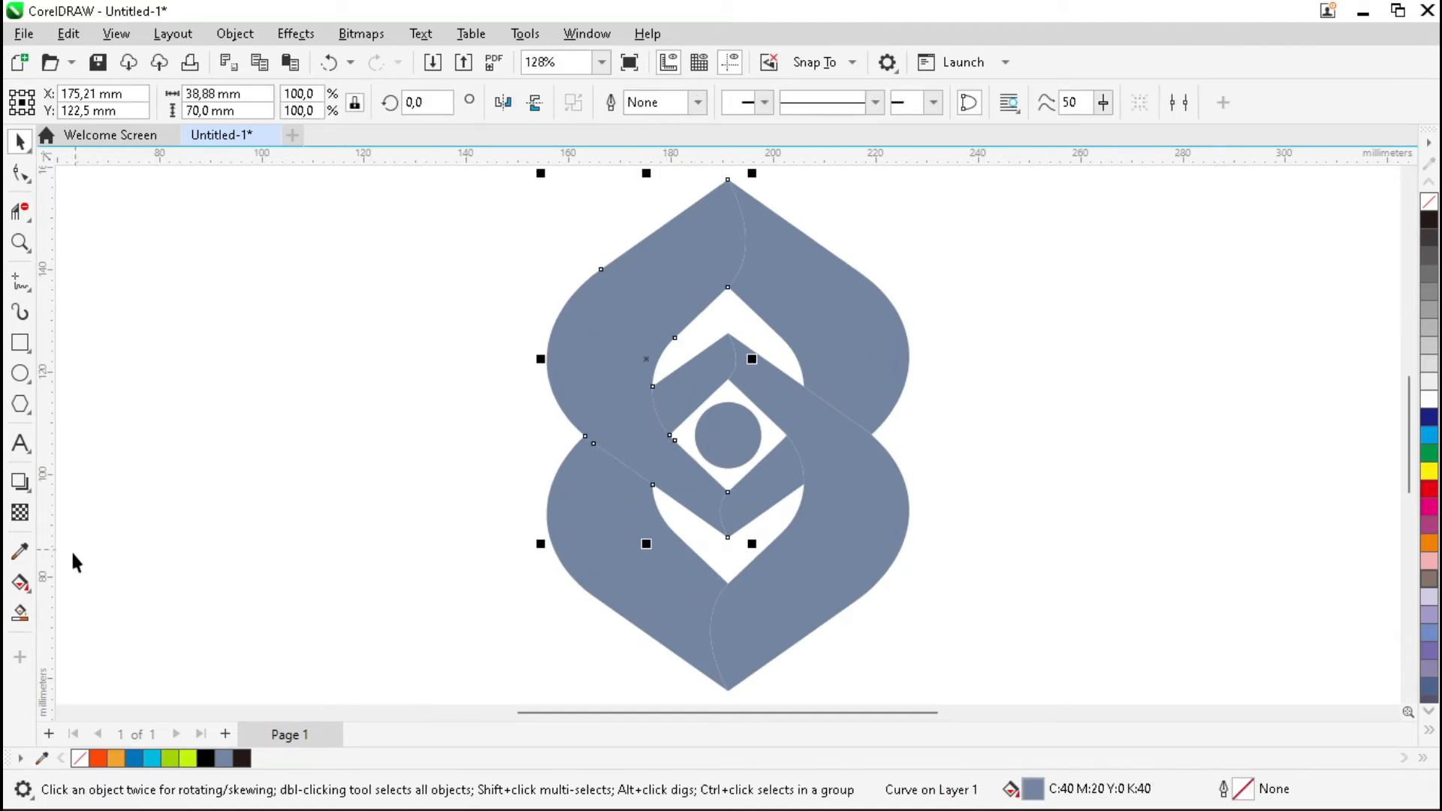
{"action": "left_click", "coordinate": [20, 585]}
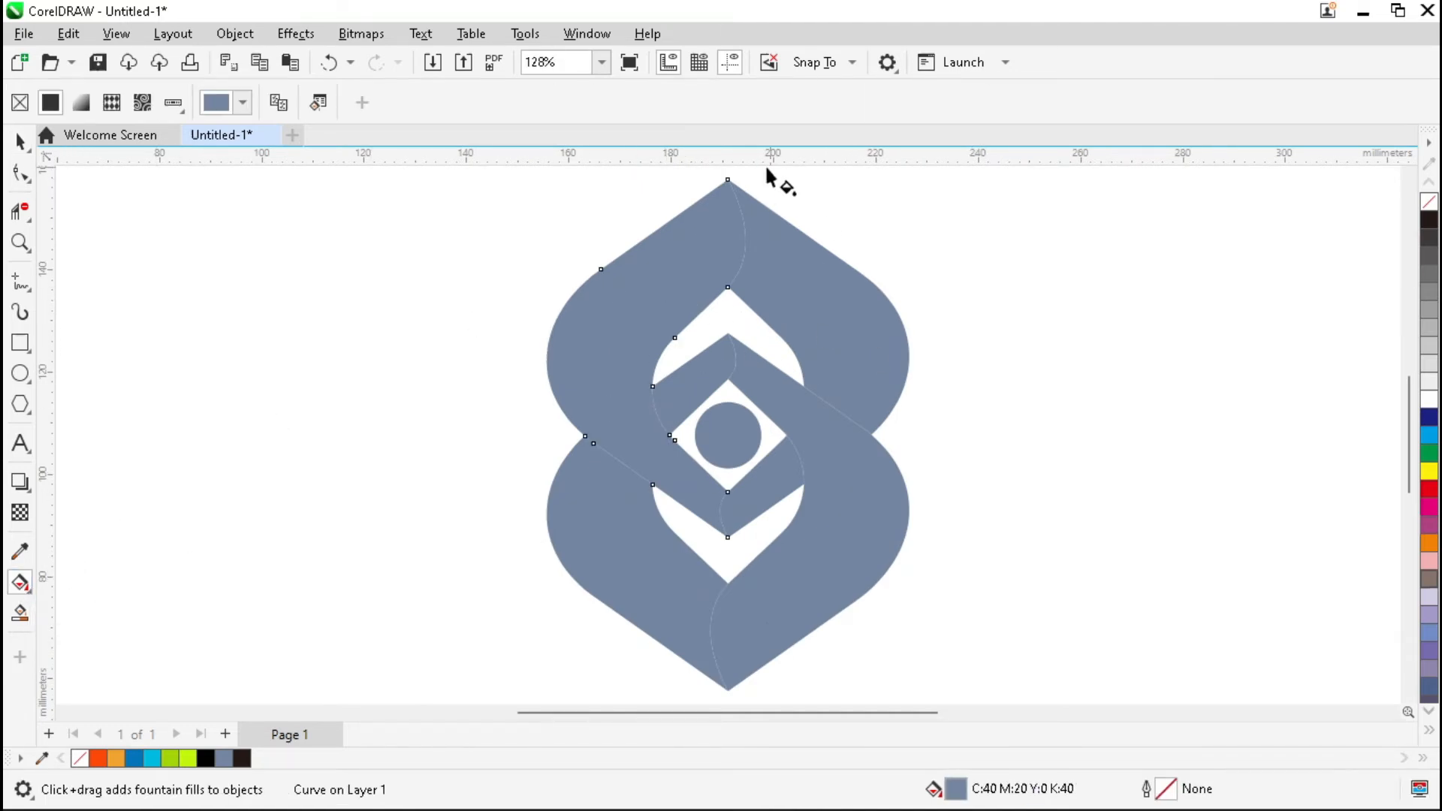
{"action": "left_click_drag", "start_coordinate": [728, 182], "coordinate": [728, 539]}
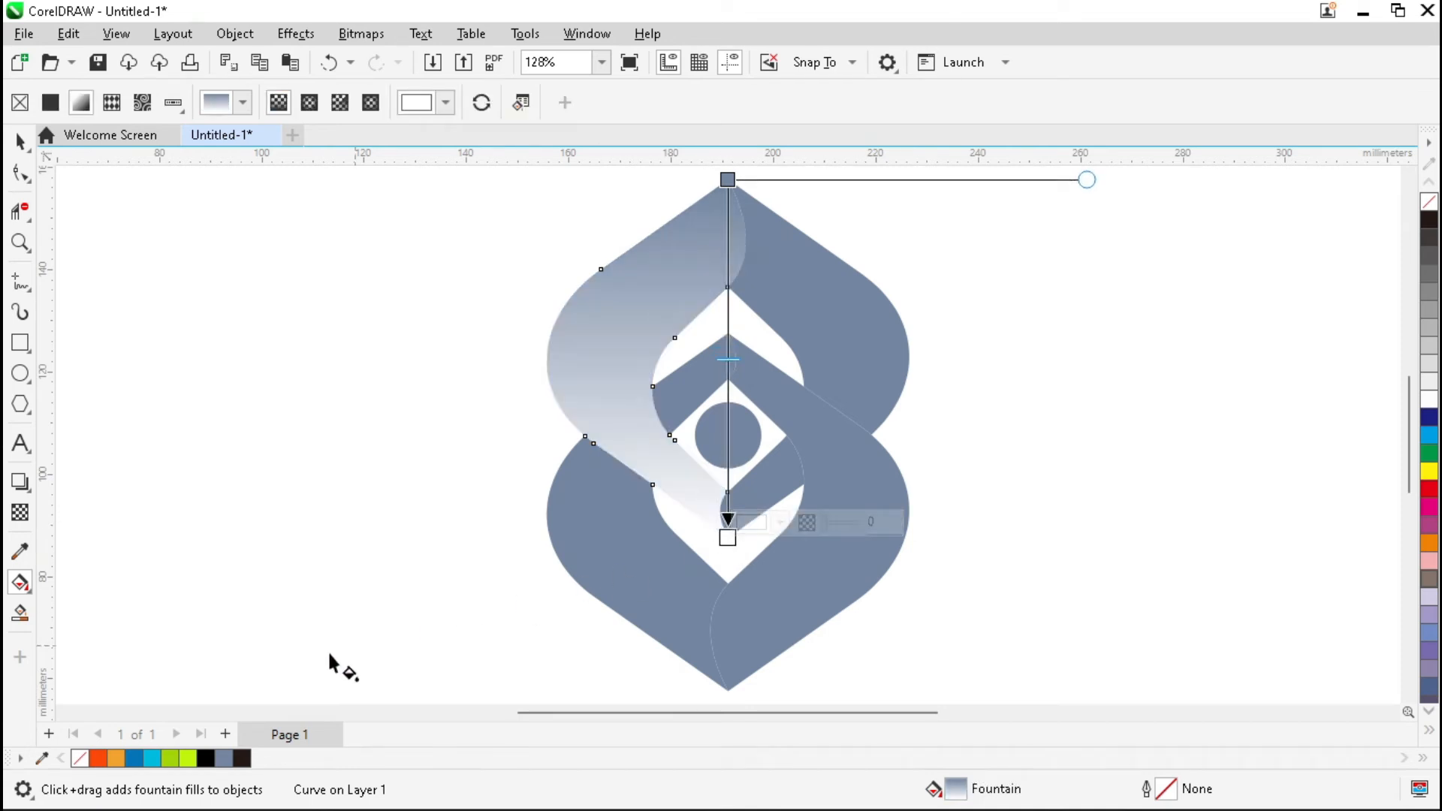
{"action": "left_click", "coordinate": [134, 759]}
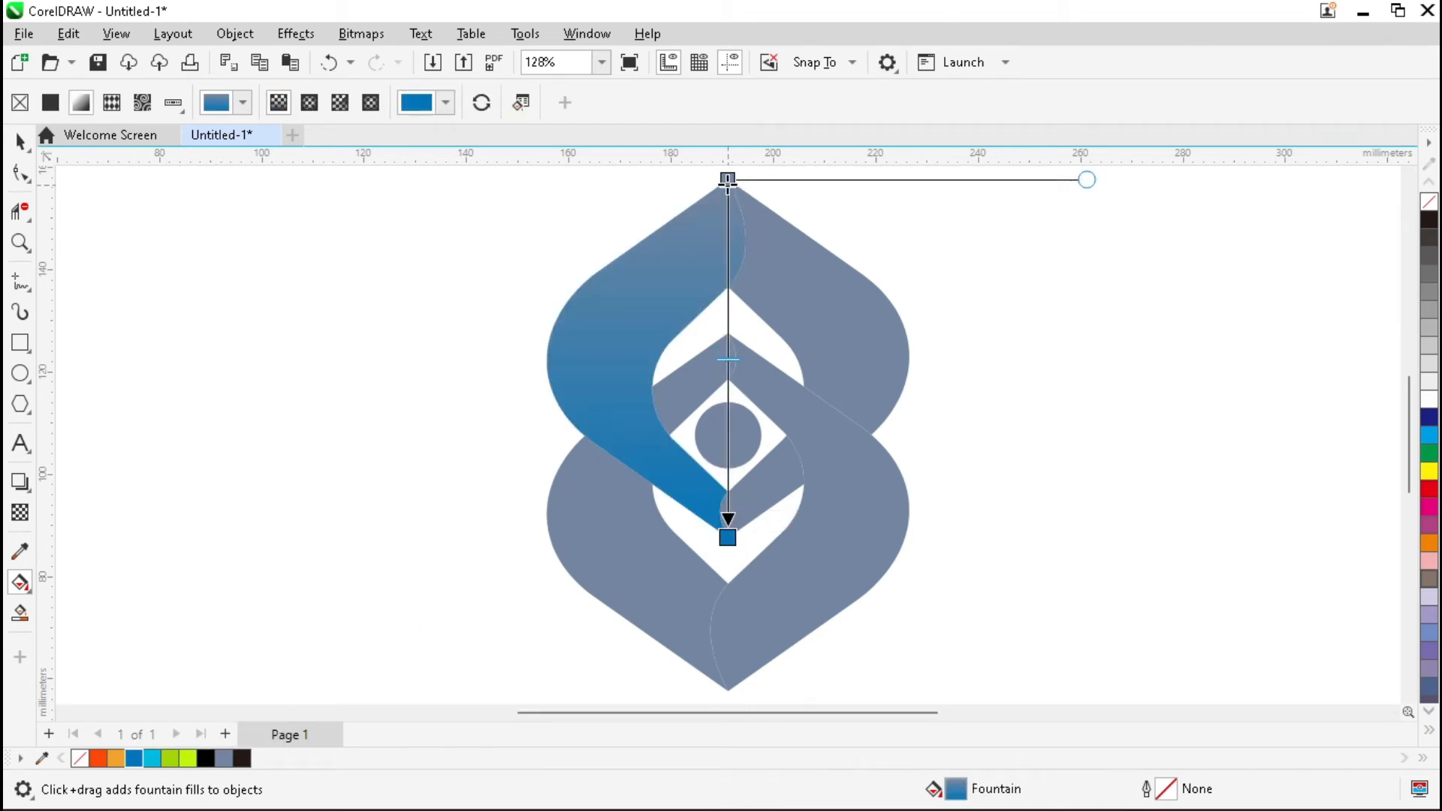
{"action": "left_click", "coordinate": [153, 759]}
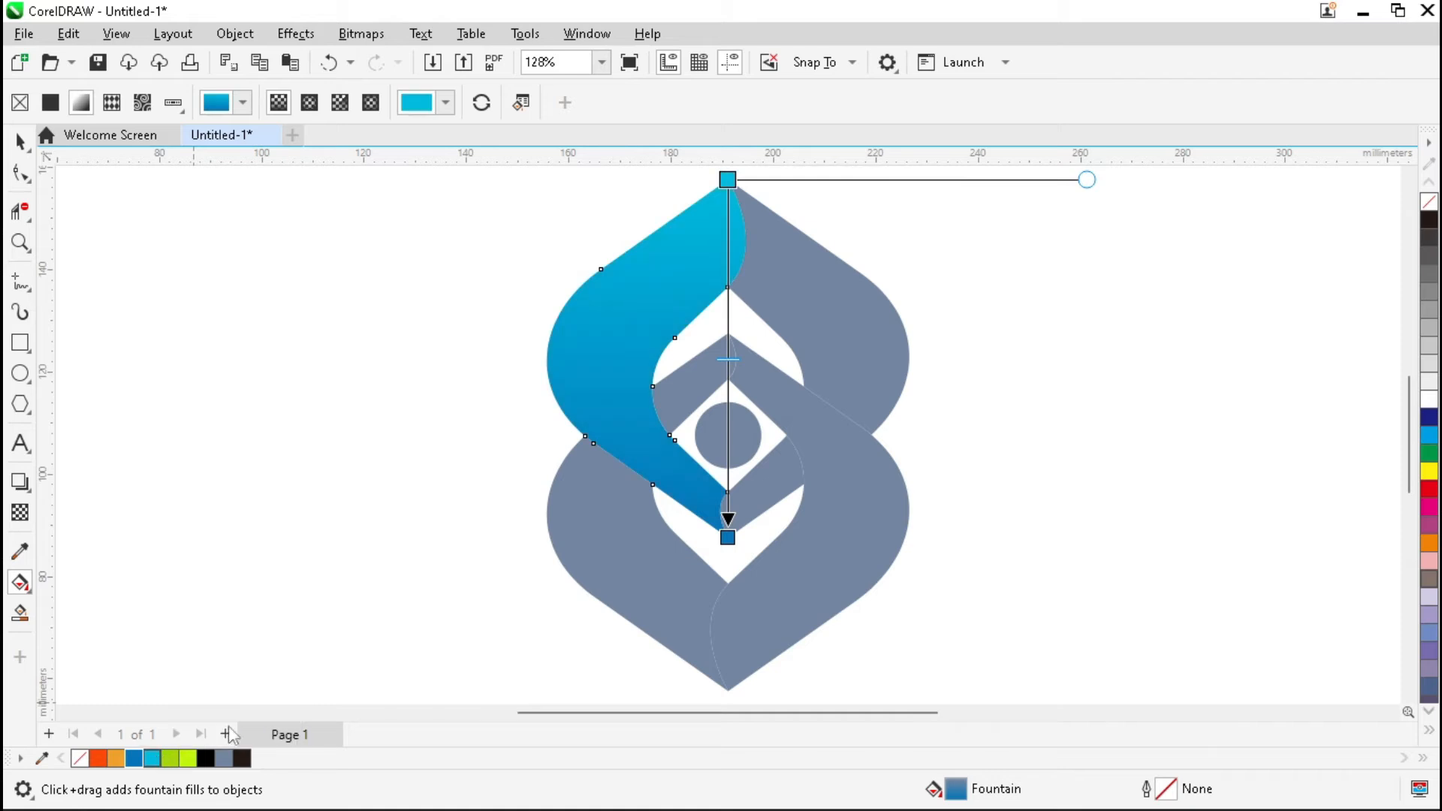
{"action": "key", "text": "space"}
Weld the inner piece to the right lobe, apply the reversed blue gradient, then gradient-fill the lower-right curve.
{"action": "left_click", "coordinate": [777, 487]}
{"action": "left_click", "coordinate": [851, 321], "text": "shift"}
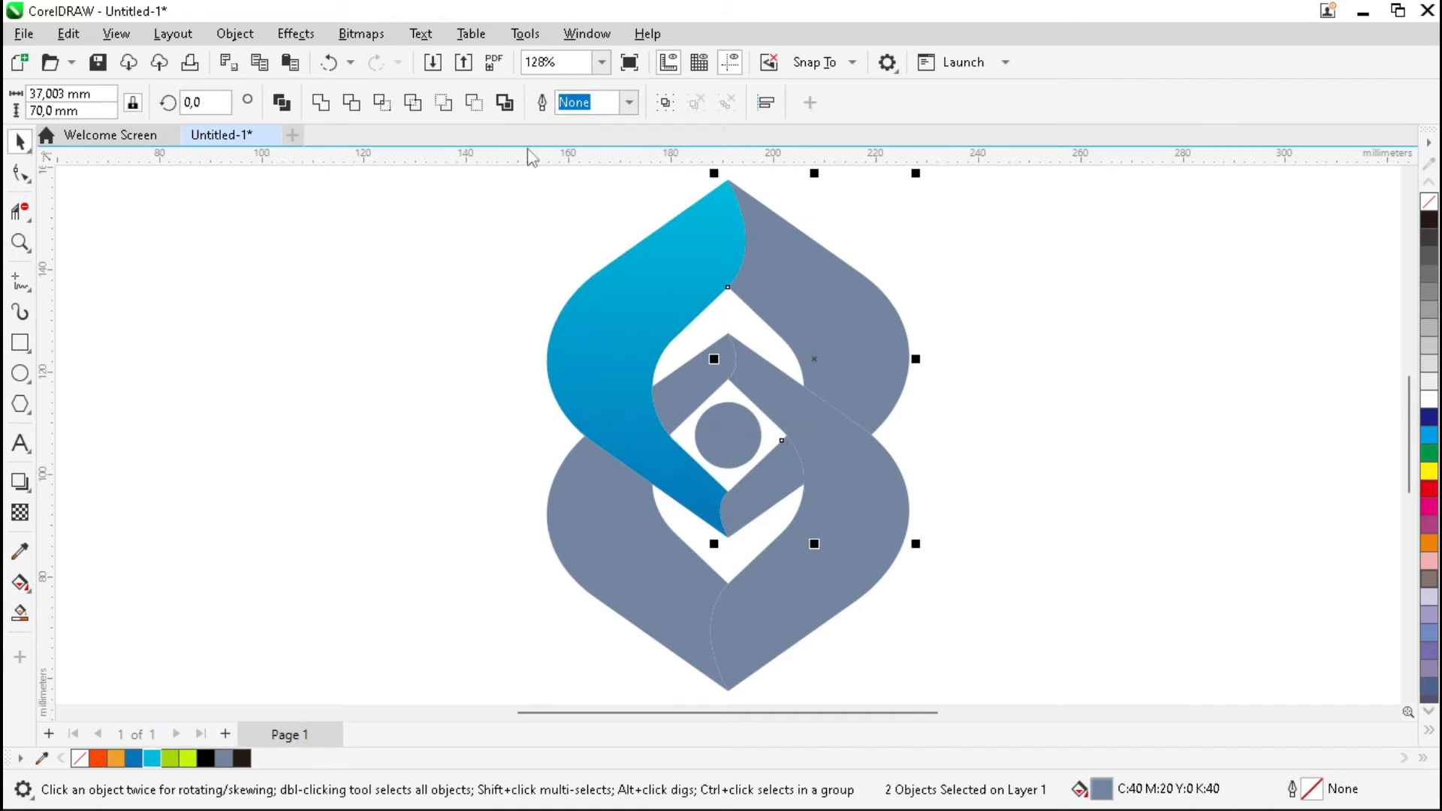
{"action": "left_click", "coordinate": [321, 102]}
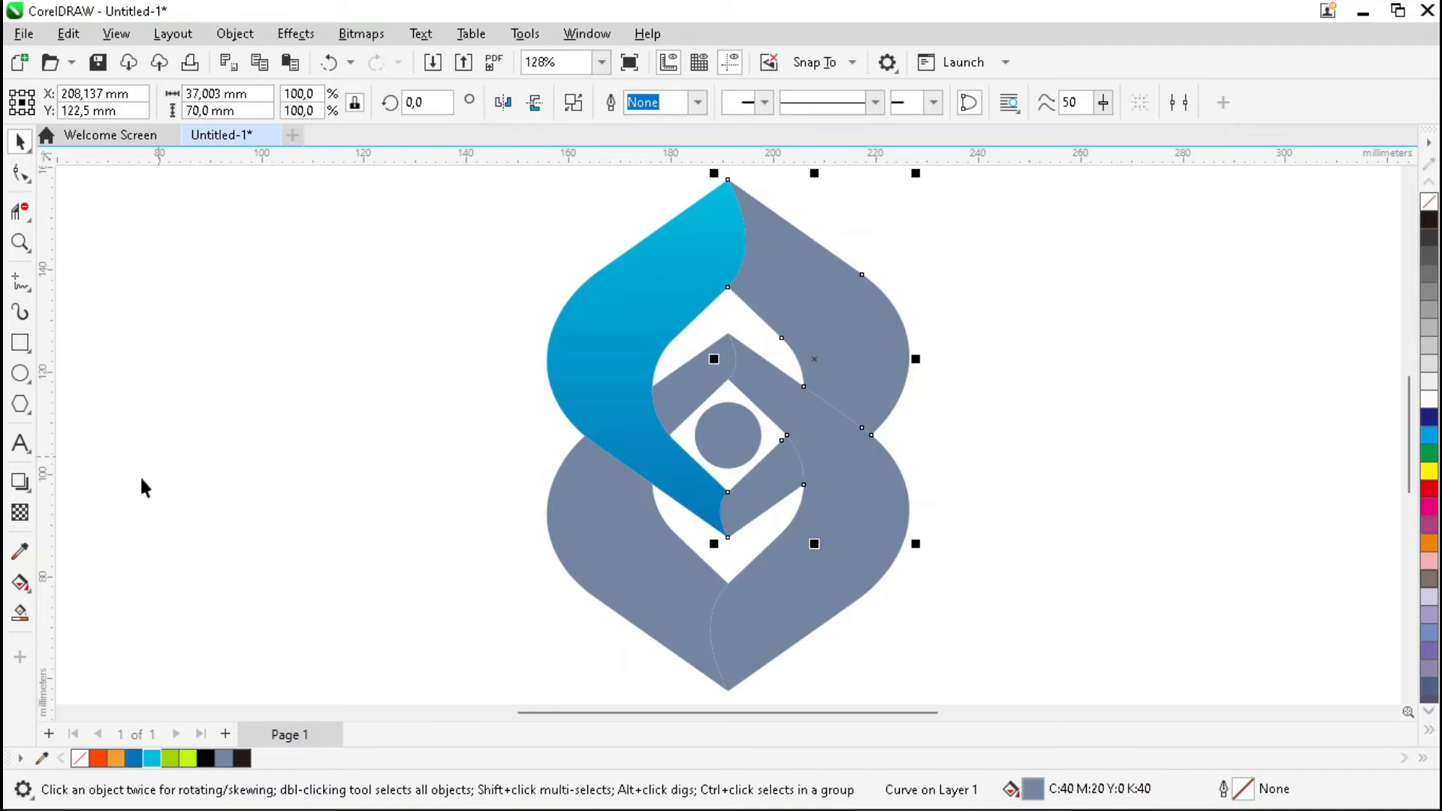
{"action": "left_click", "coordinate": [20, 583]}
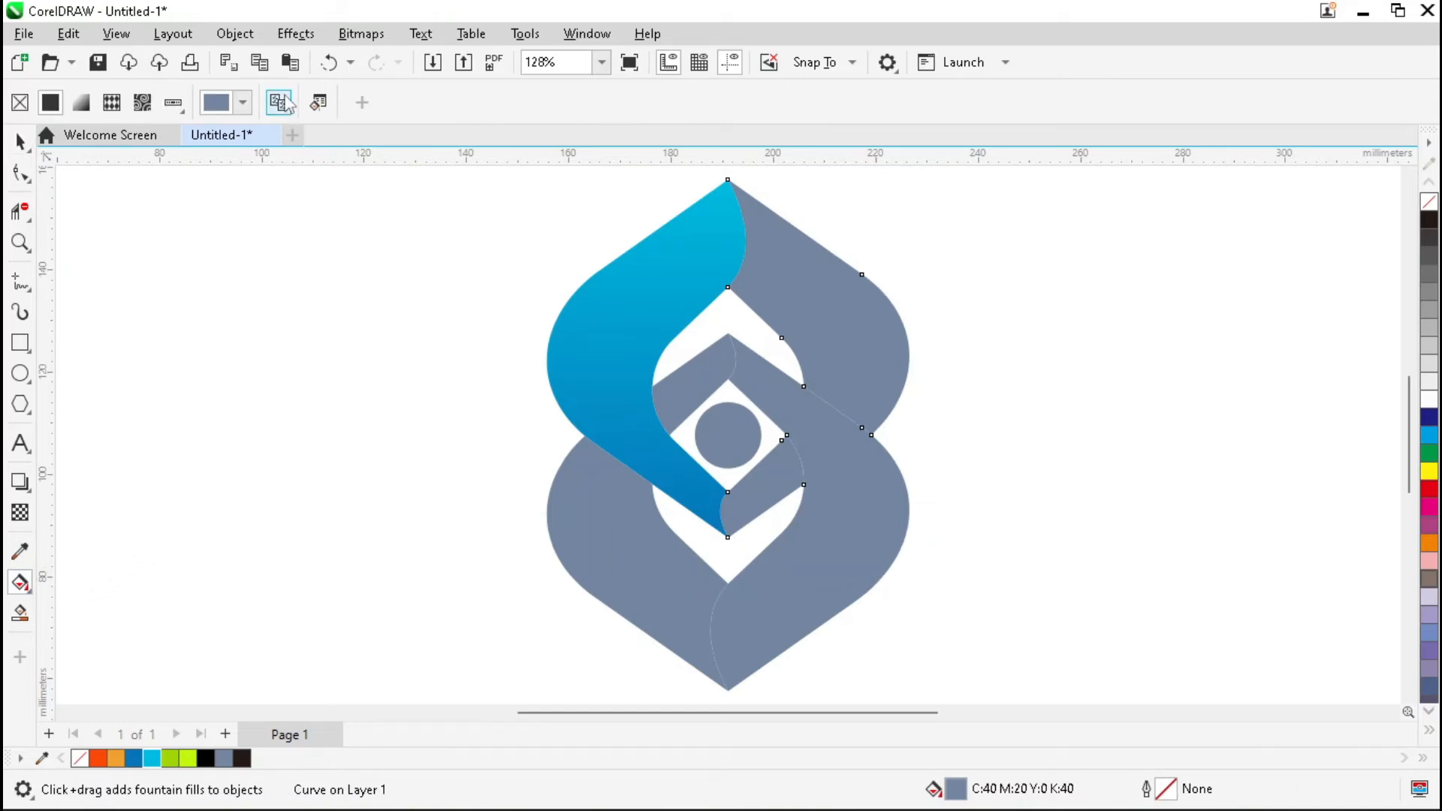
{"action": "left_click", "coordinate": [618, 317]}
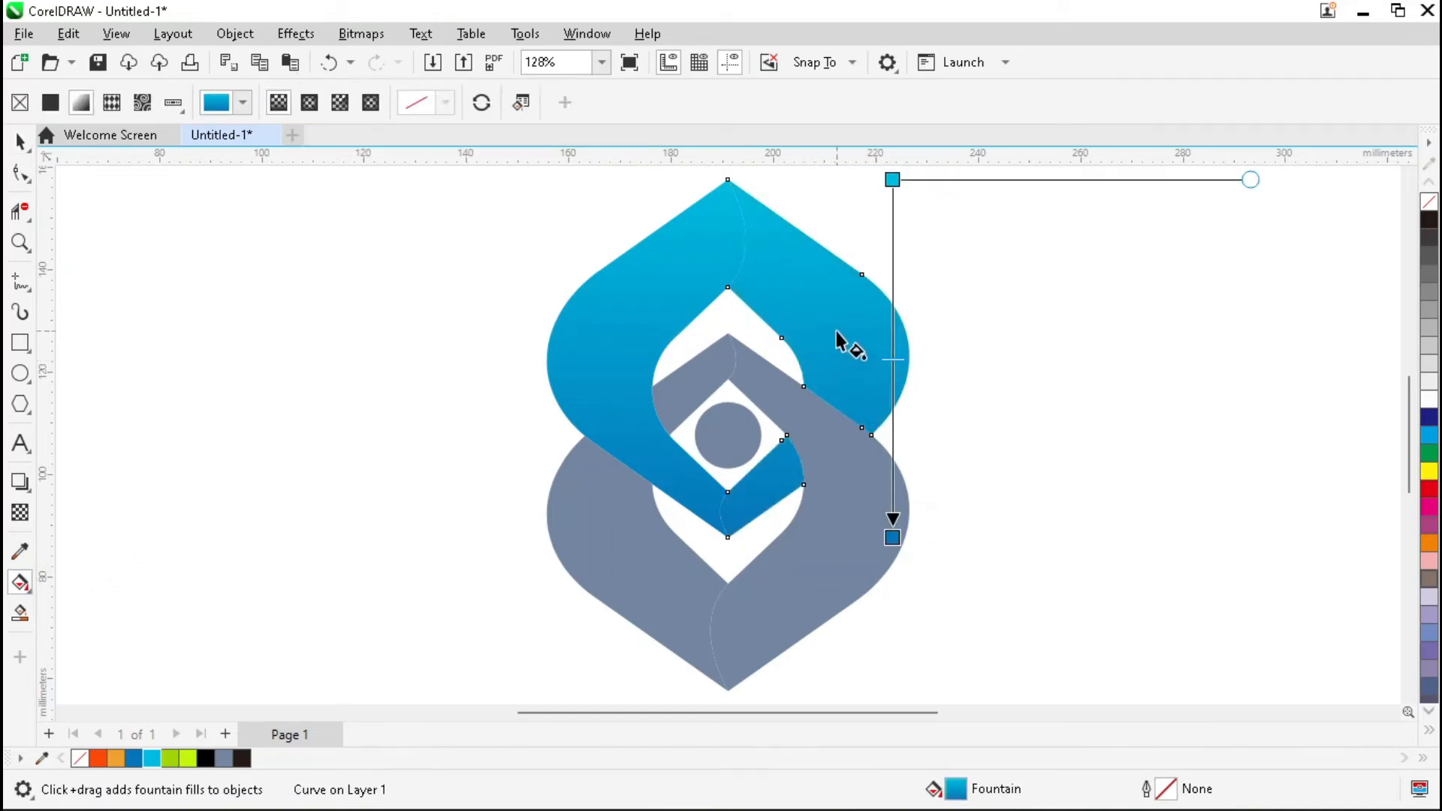
{"action": "left_click", "coordinate": [482, 103]}
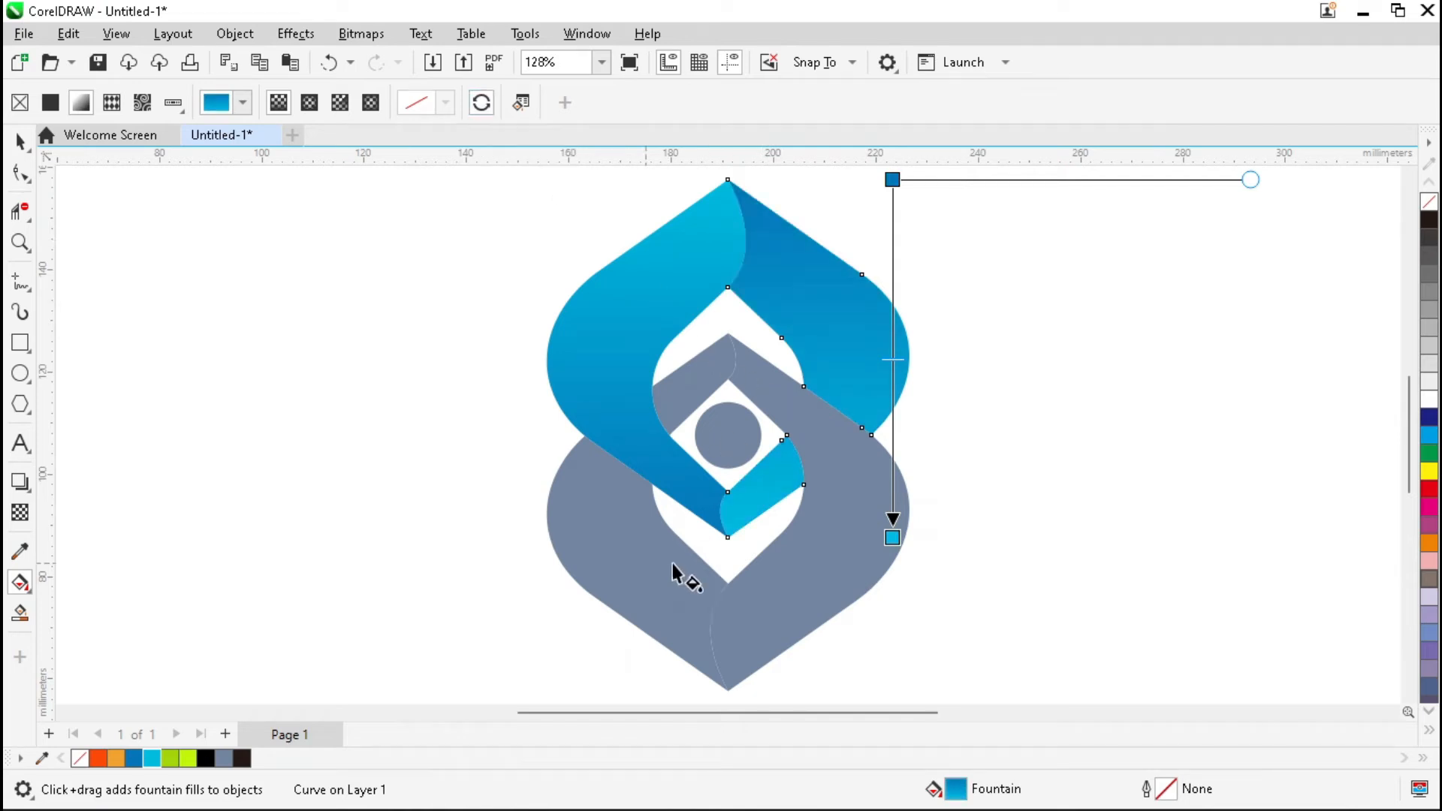
{"action": "left_click", "coordinate": [768, 600]}
{"action": "left_click_drag", "start_coordinate": [729, 335], "coordinate": [727, 690]}
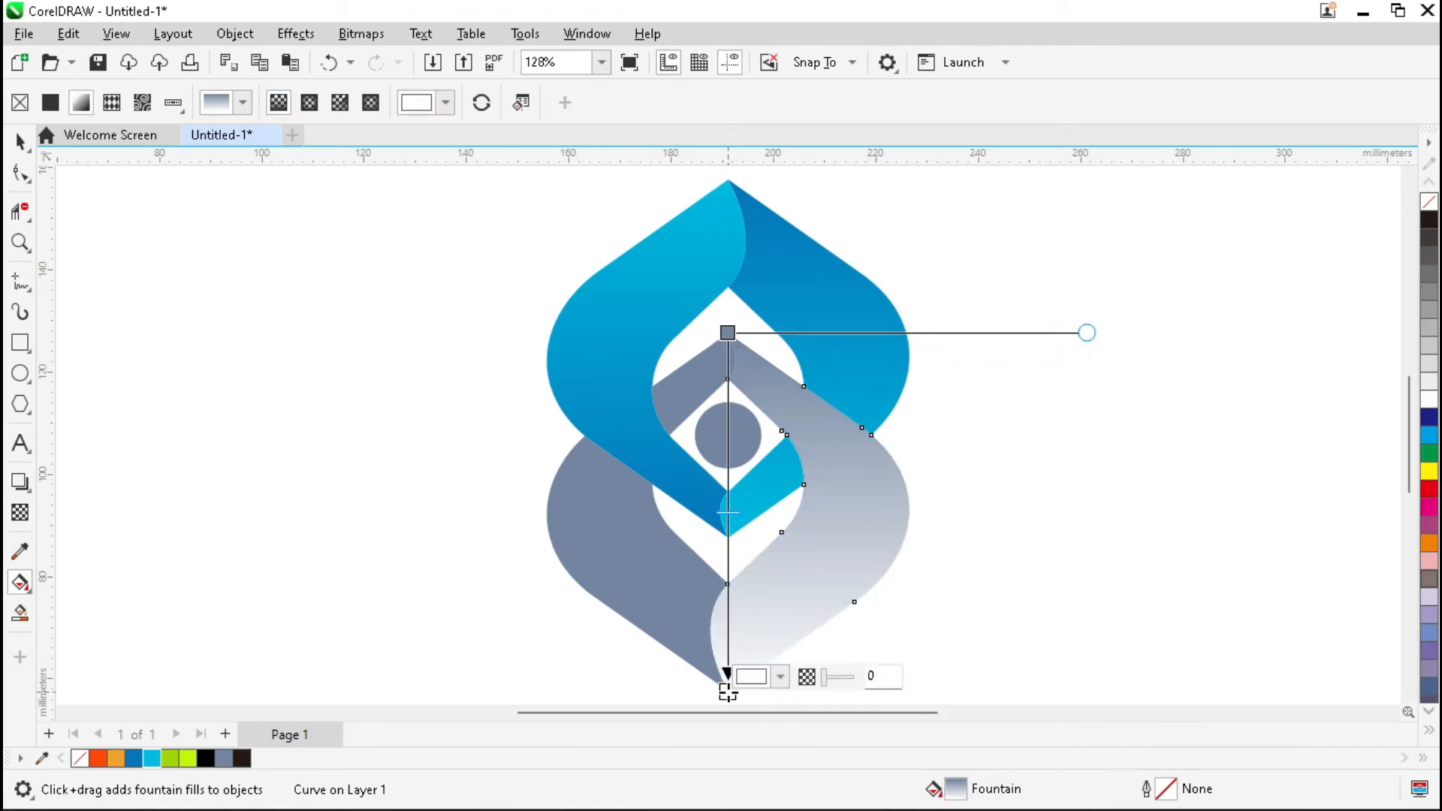
Give the lower-right curve a lime-to-green fountain fill.
{"action": "left_click", "coordinate": [188, 759]}
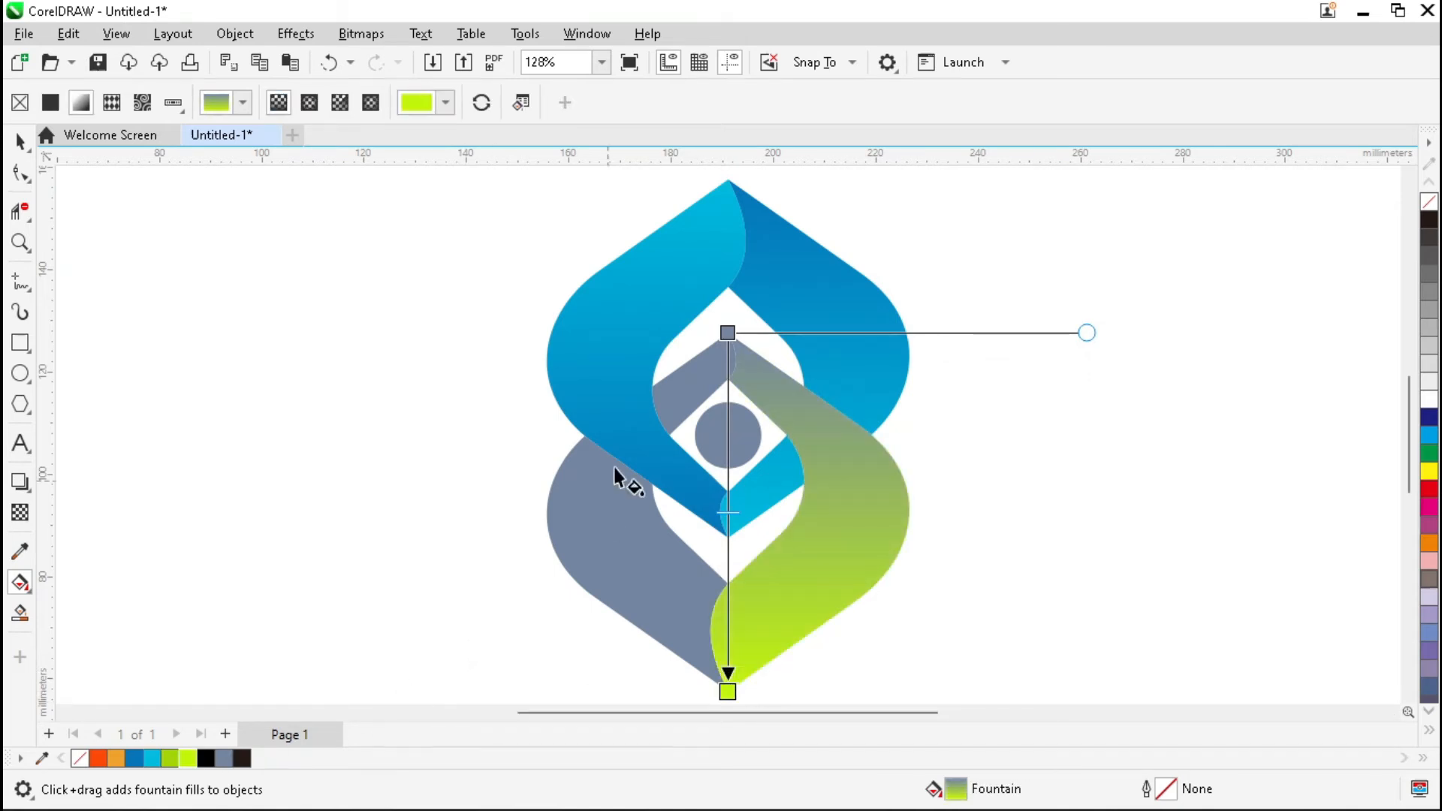
{"action": "left_click", "coordinate": [727, 335]}
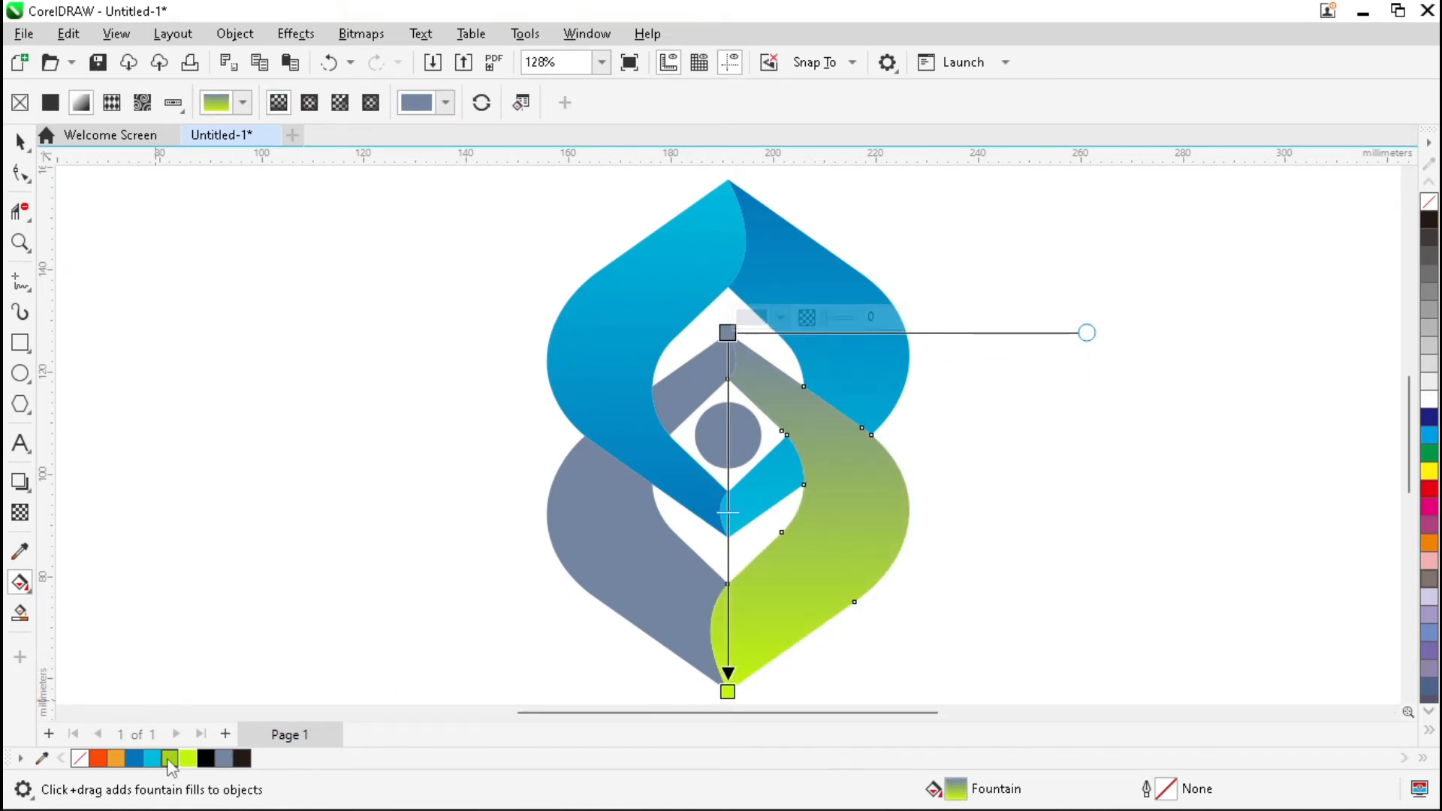
{"action": "left_click", "coordinate": [188, 758]}
Weld the small grey piece and the large lower-left grey shape into one.
{"action": "key", "text": "space"}
{"action": "left_click", "coordinate": [679, 396]}
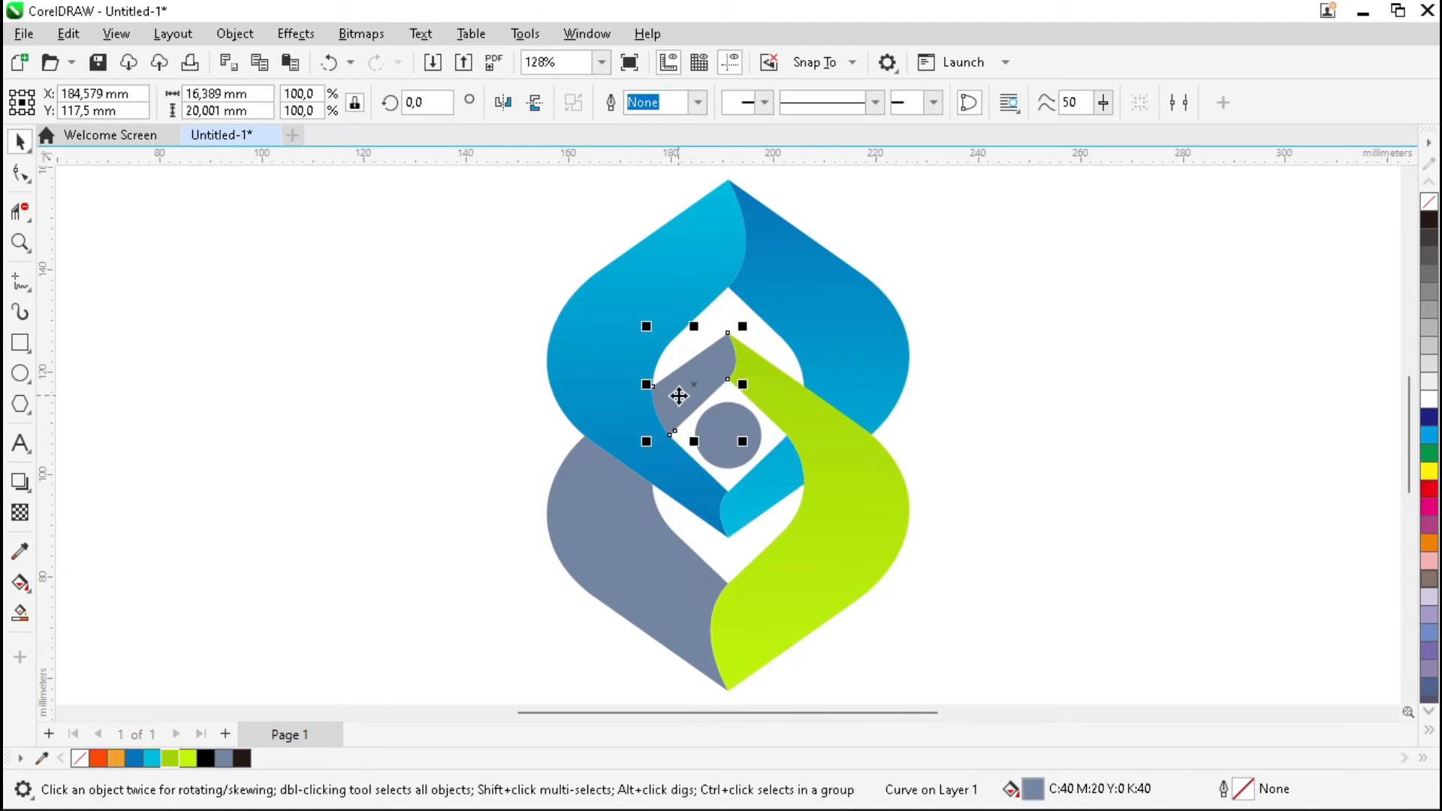
{"action": "left_click", "coordinate": [612, 535], "text": "shift"}
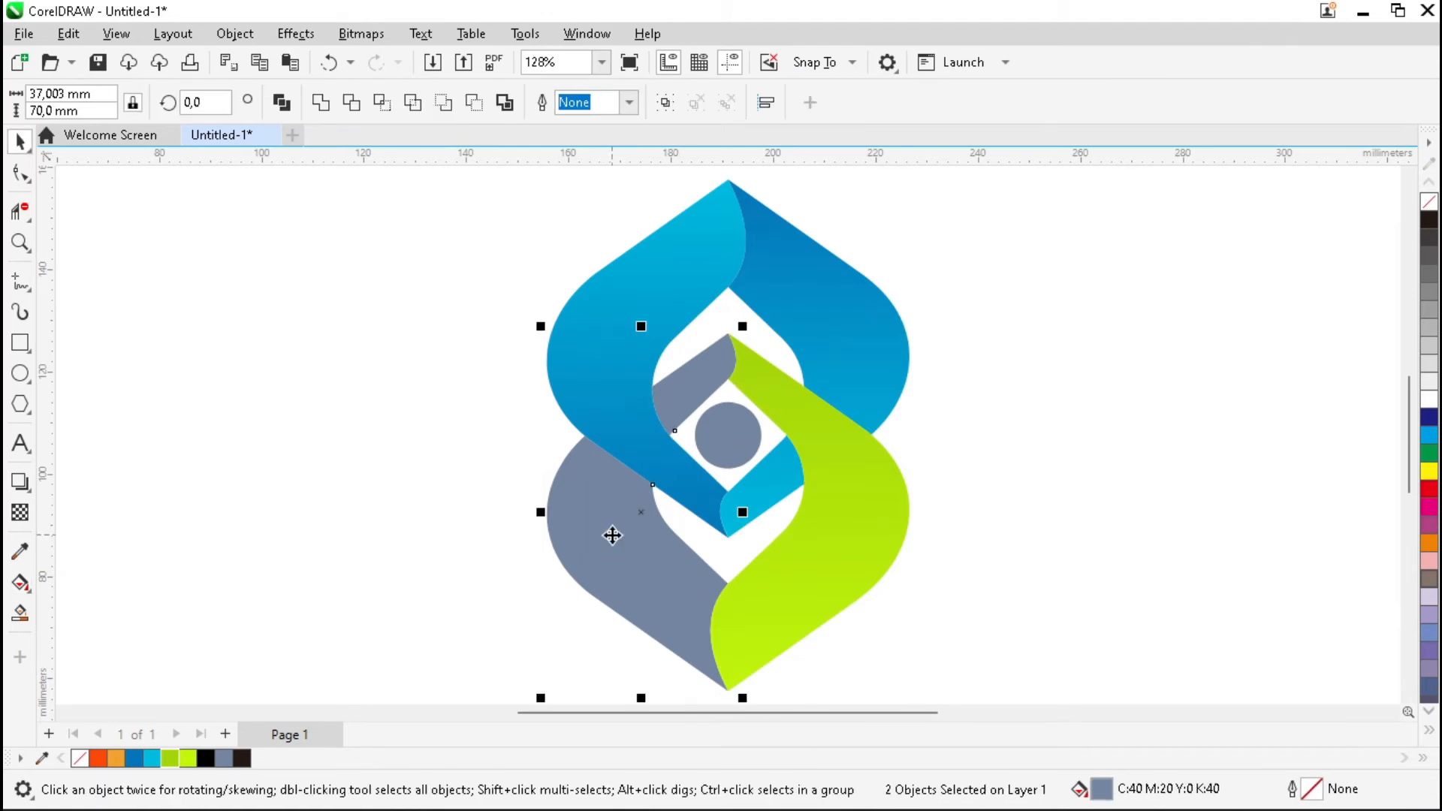
{"action": "left_click", "coordinate": [320, 102]}
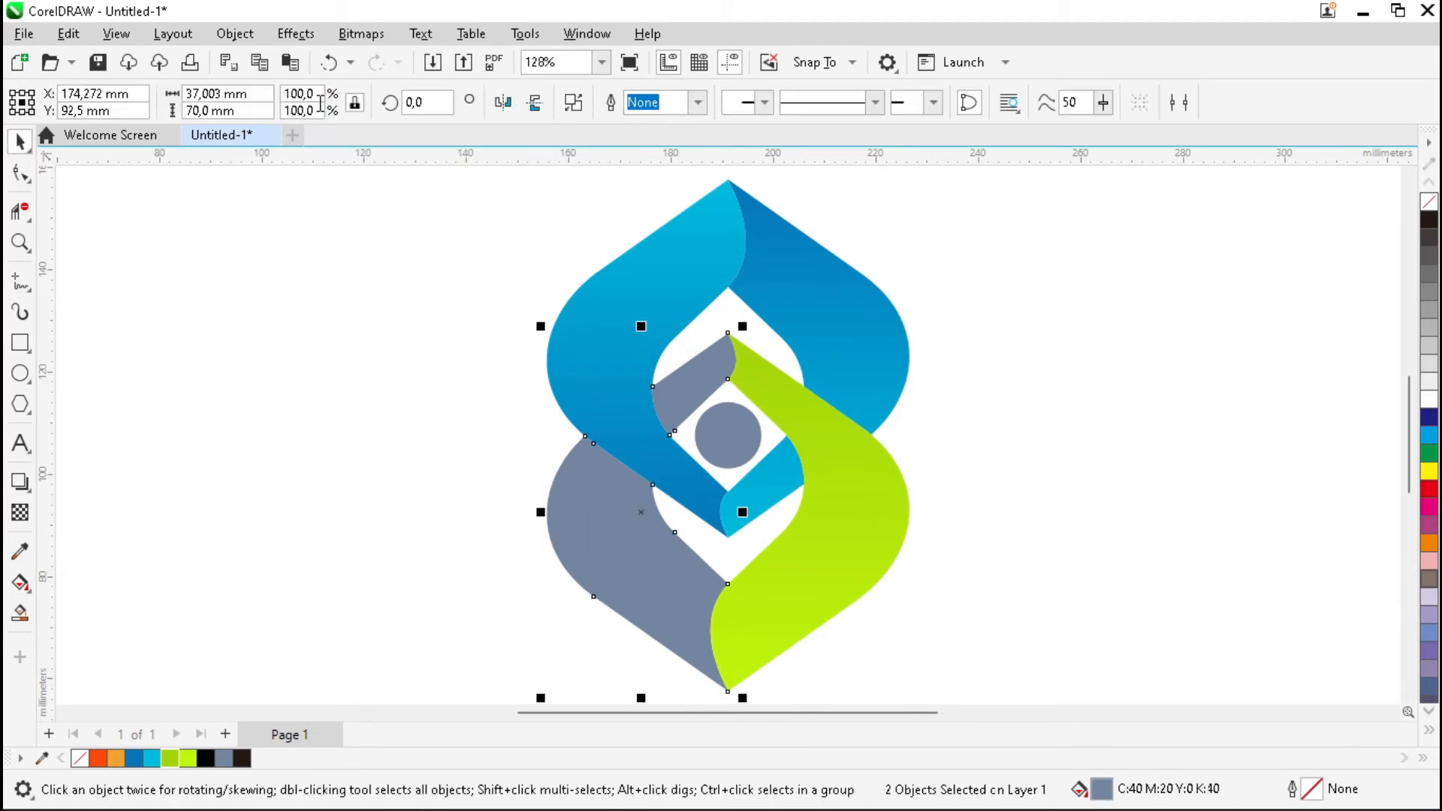
Copy the lime gradient onto the welded lower-left shape and reverse it.
{"action": "left_click", "coordinate": [20, 584]}
{"action": "left_click", "coordinate": [278, 103]}
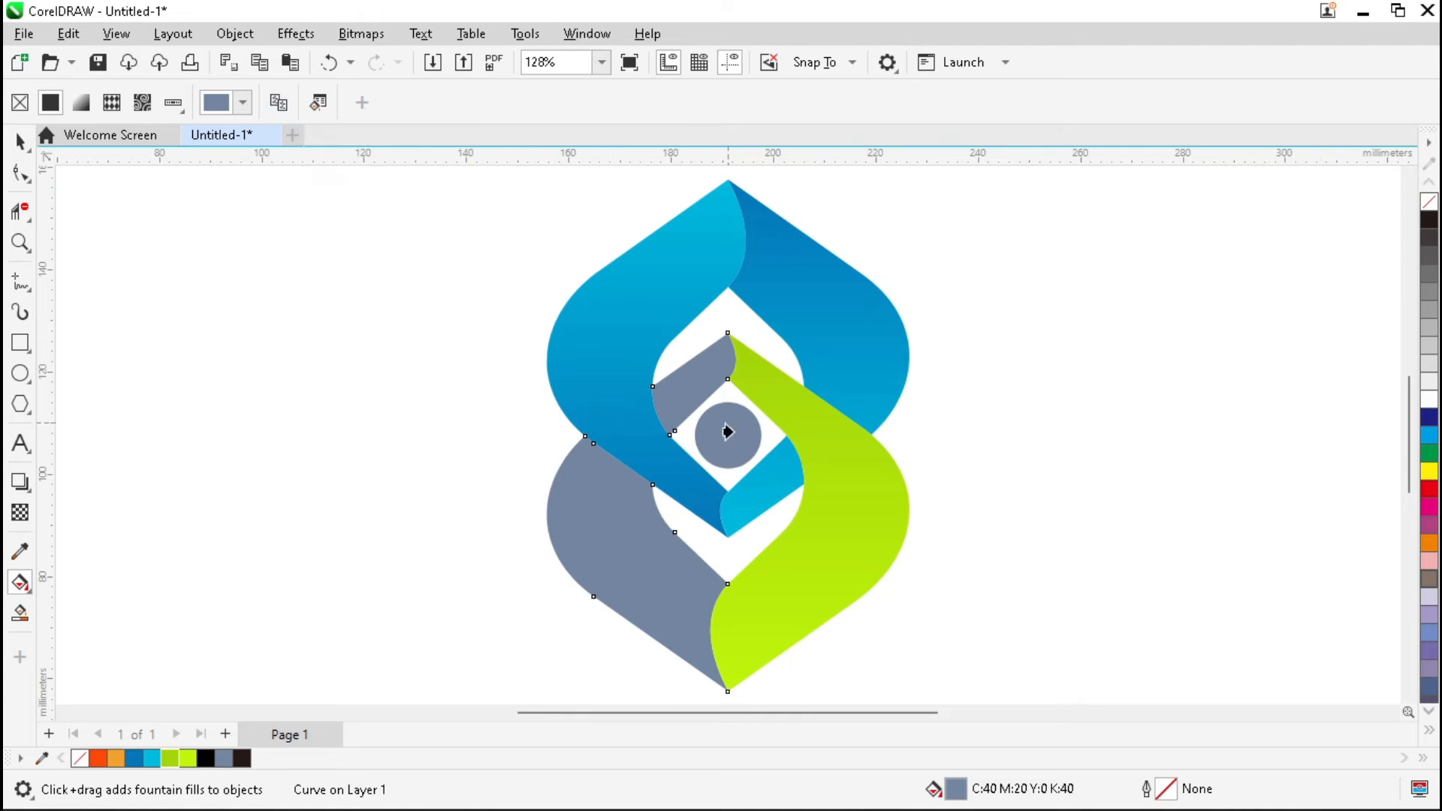
{"action": "left_click", "coordinate": [871, 528]}
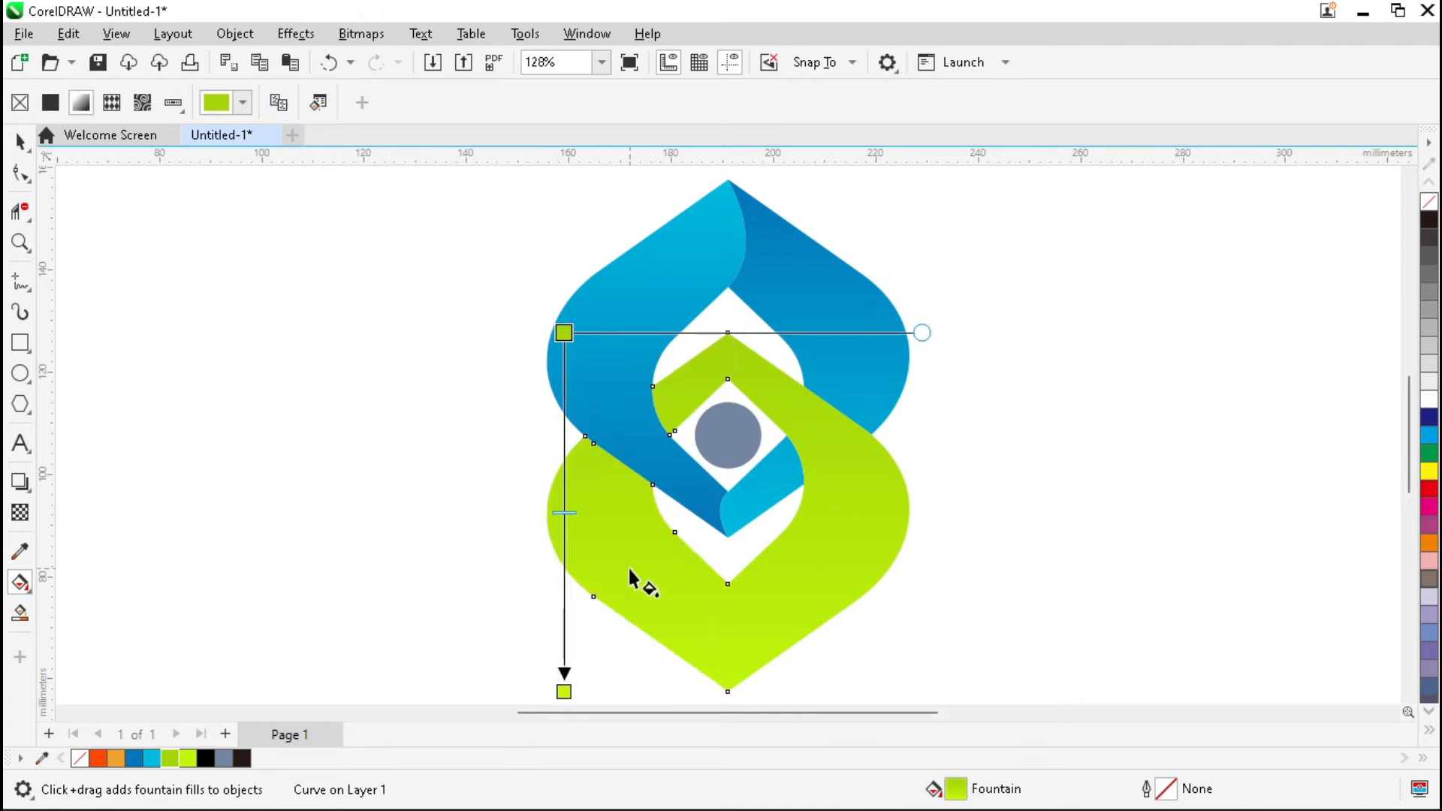
{"action": "left_click", "coordinate": [481, 103]}
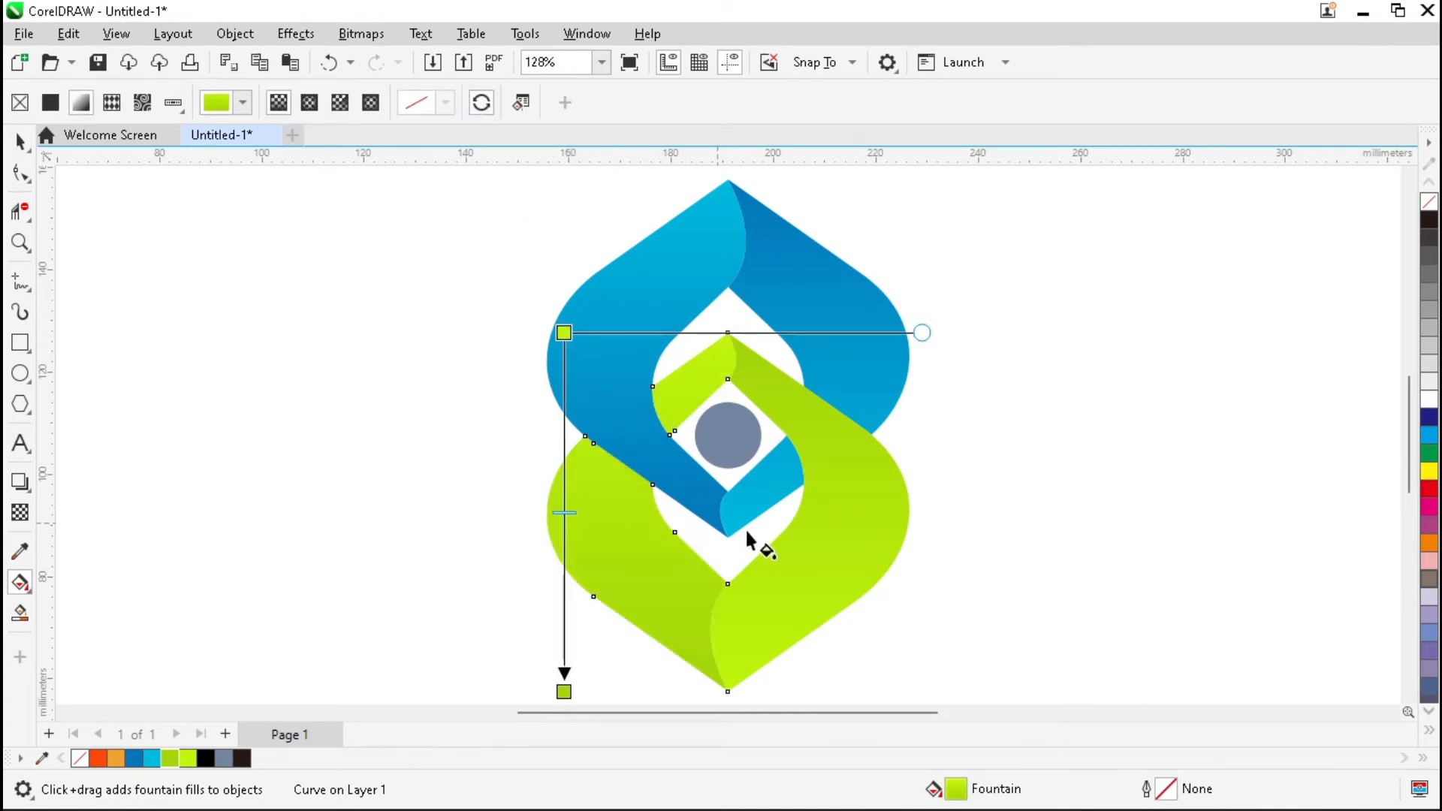
{"action": "key", "text": "space"}
Fill the centre circle with a red-orange to orange gradient.
{"action": "left_click", "coordinate": [723, 436]}
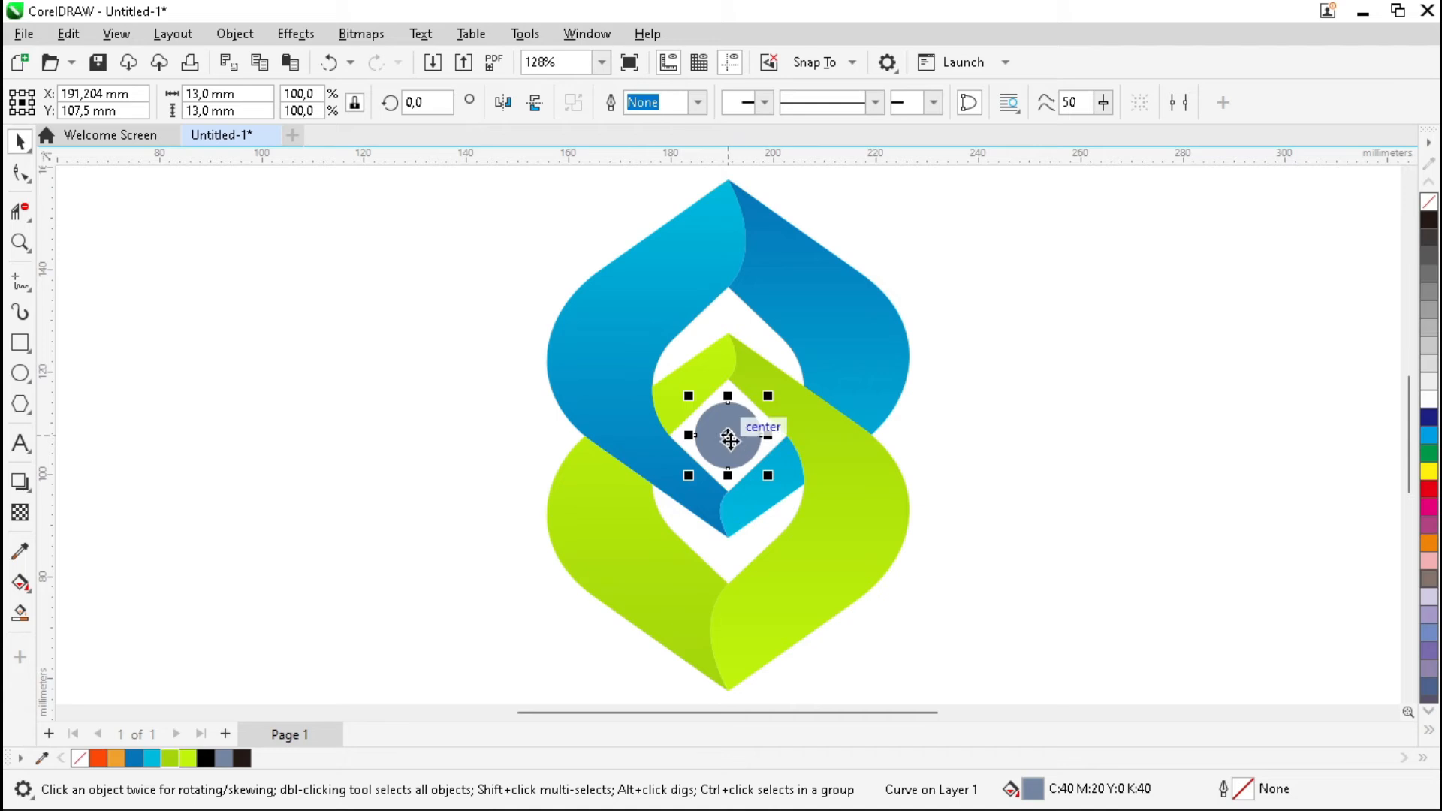
{"action": "left_click_drag", "start_coordinate": [695, 443], "coordinate": [762, 436]}
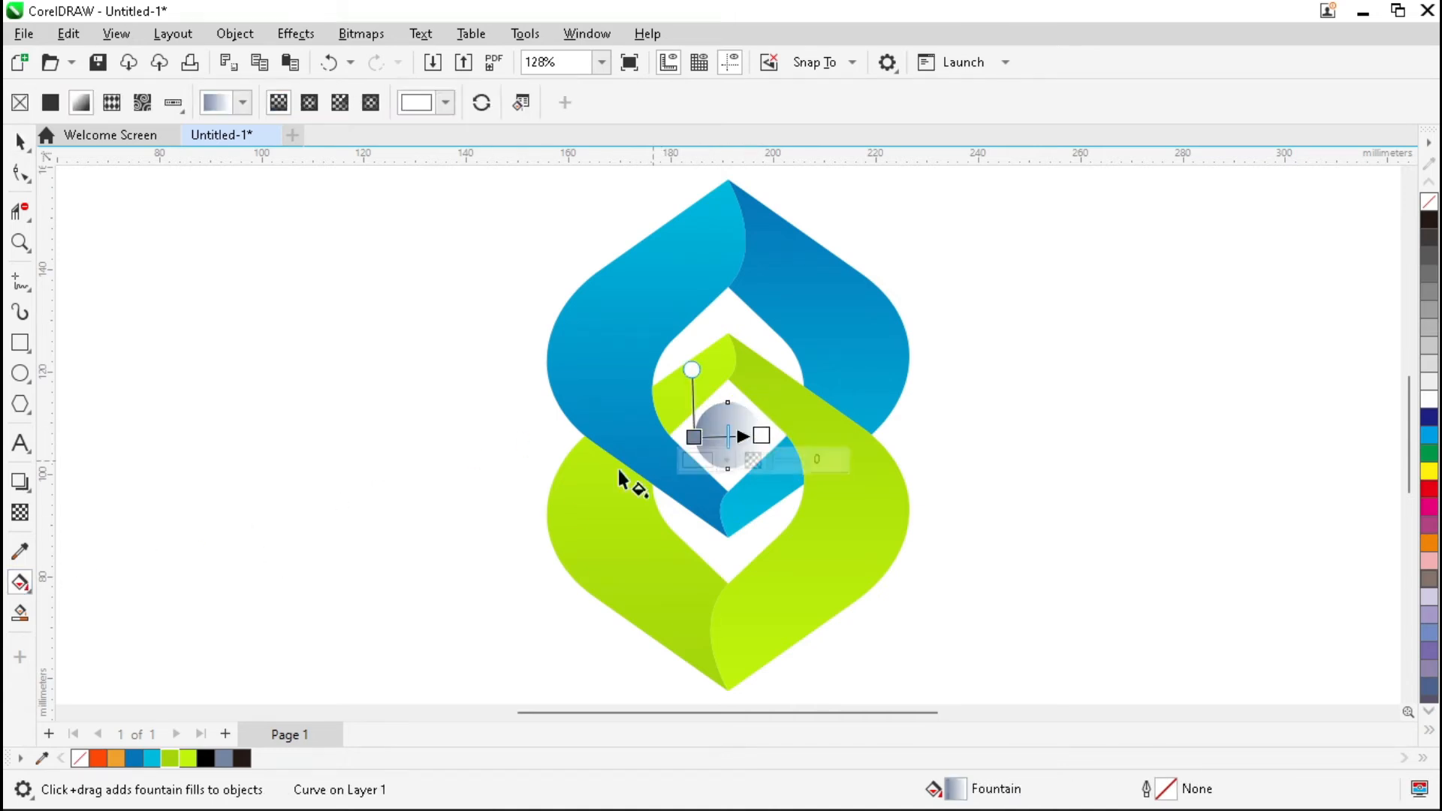
{"action": "left_click", "coordinate": [115, 759]}
{"action": "left_click", "coordinate": [695, 438]}
{"action": "left_click", "coordinate": [97, 759]}
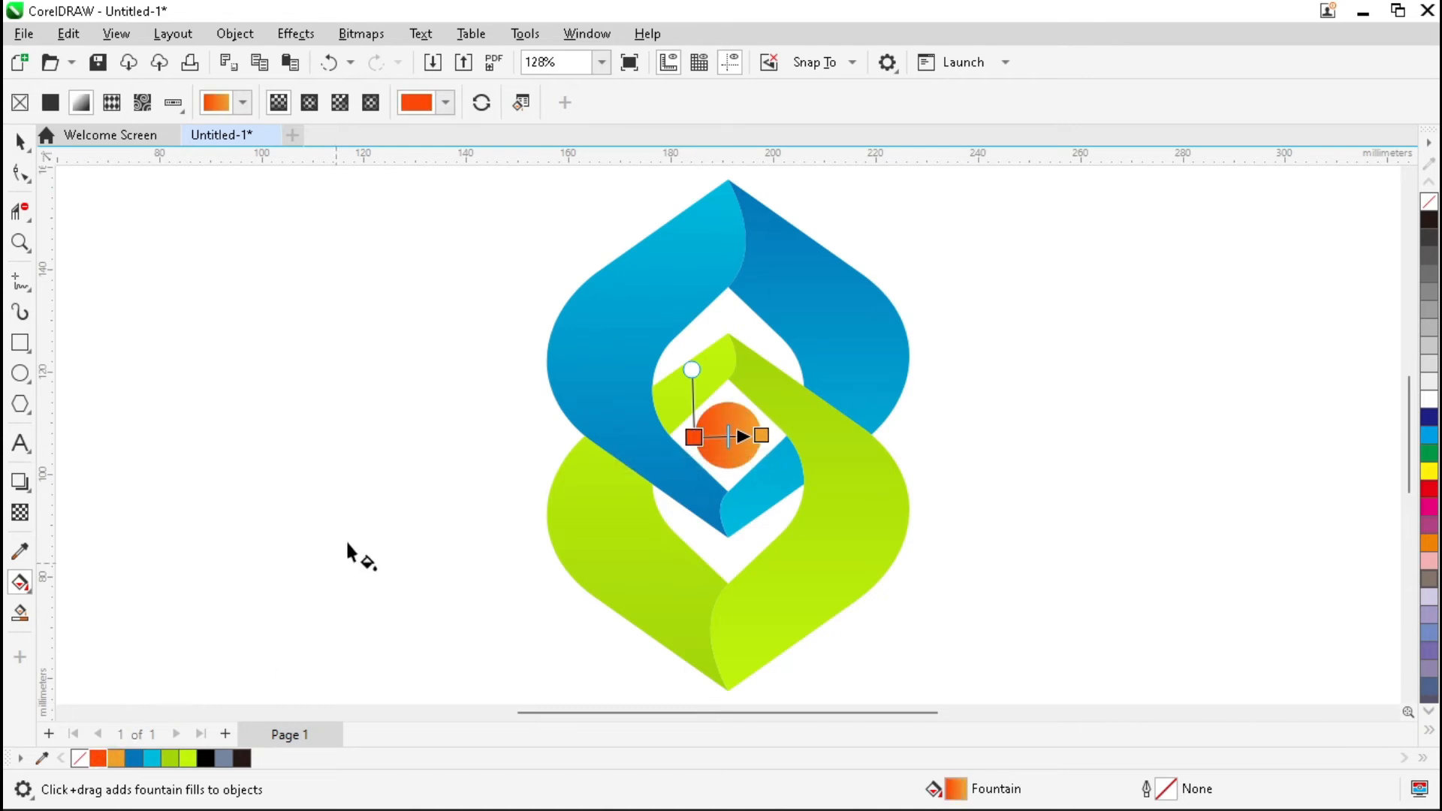
Marquee-select all five logo objects.
{"action": "left_click", "coordinate": [381, 498]}
{"action": "key", "text": "space"}
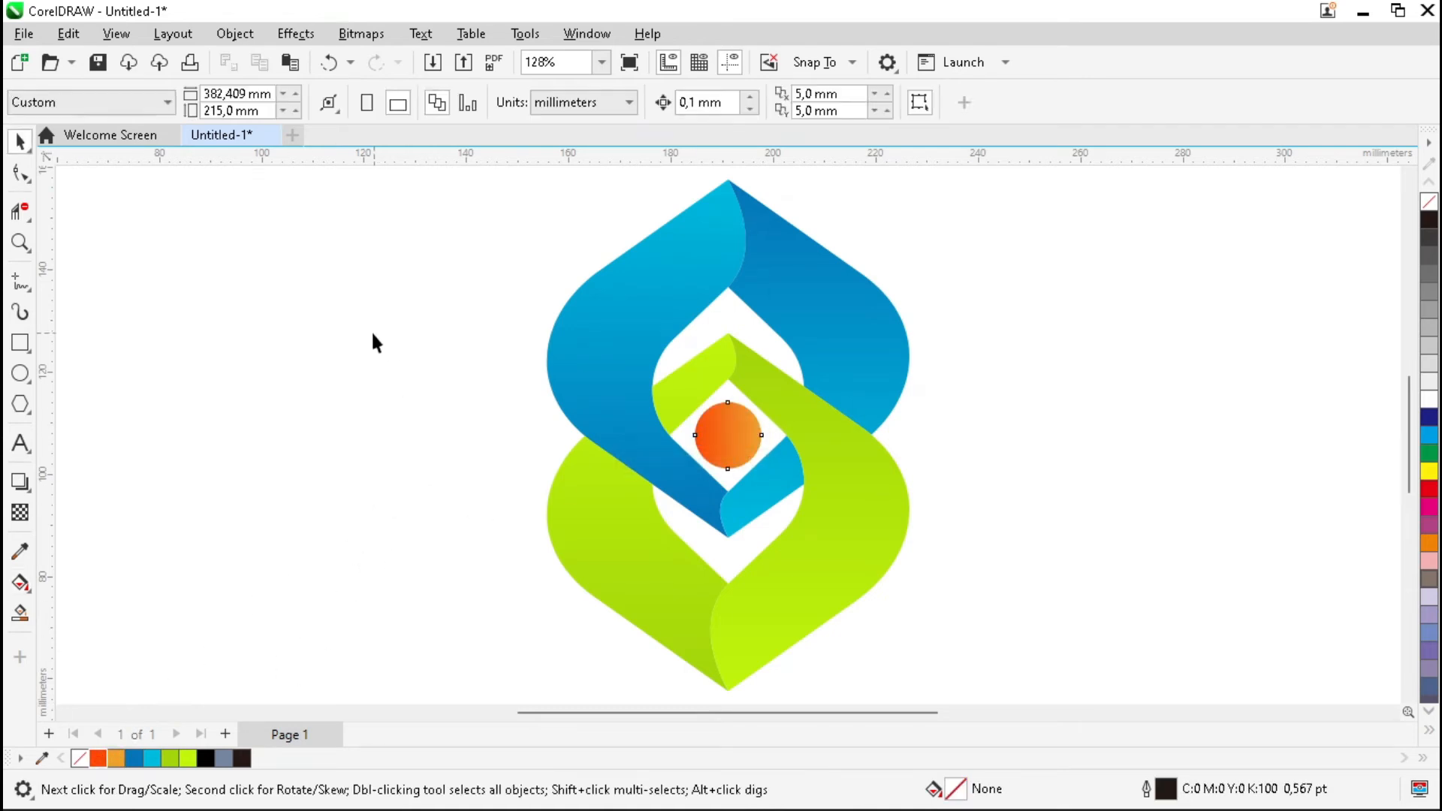
{"action": "scroll", "coordinate": [377, 344], "scroll_direction": "down", "scroll_amount": 3}
{"action": "left_click_drag", "start_coordinate": [616, 478], "coordinate": [799, 615]}
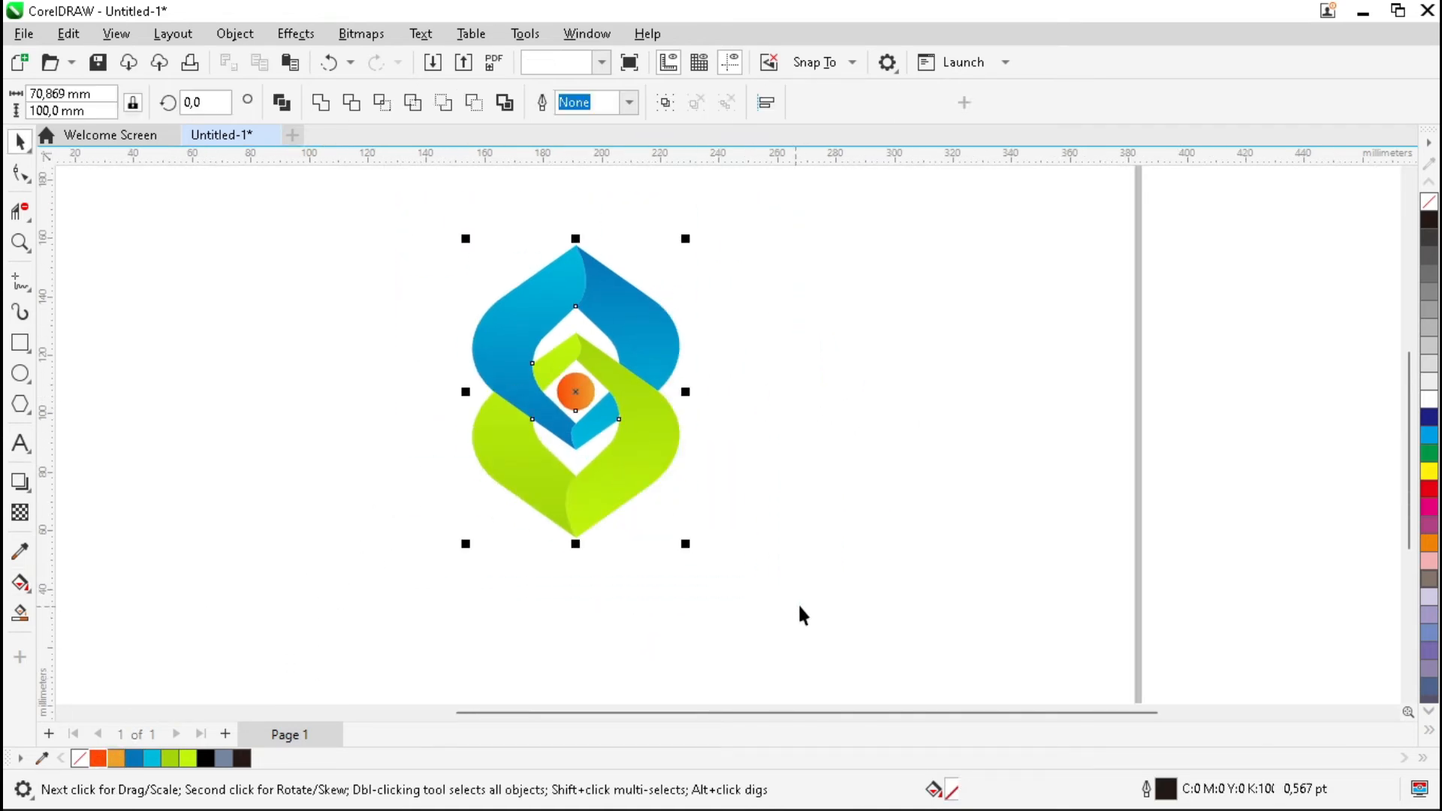
Group the logo objects and move the group to the page's left side.
{"action": "key", "text": "ctrl+g"}
{"action": "scroll", "coordinate": [1011, 503], "scroll_direction": "down", "scroll_amount": 1}
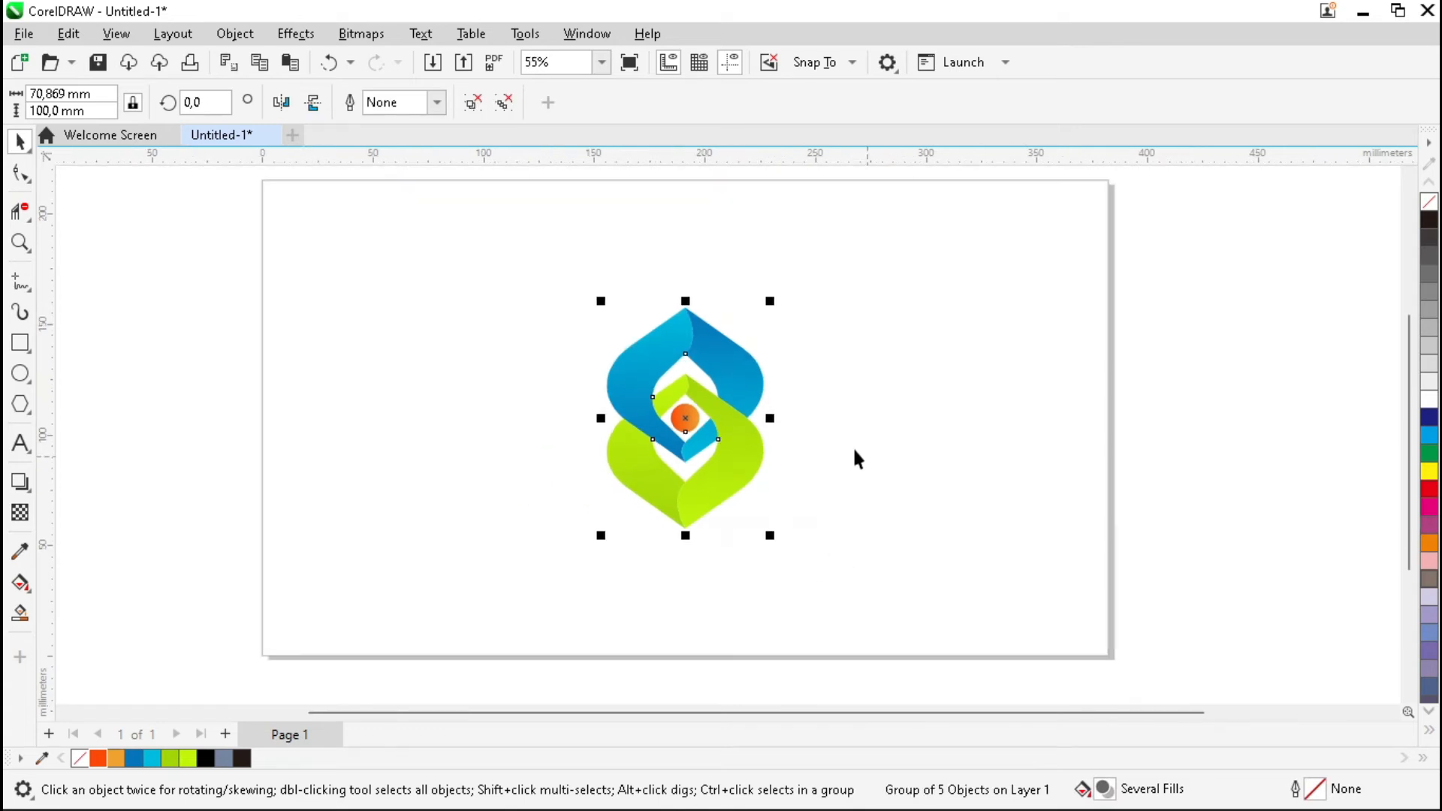
{"action": "left_click_drag", "start_coordinate": [683, 415], "coordinate": [406, 421]}
{"action": "left_click", "coordinate": [512, 386]}
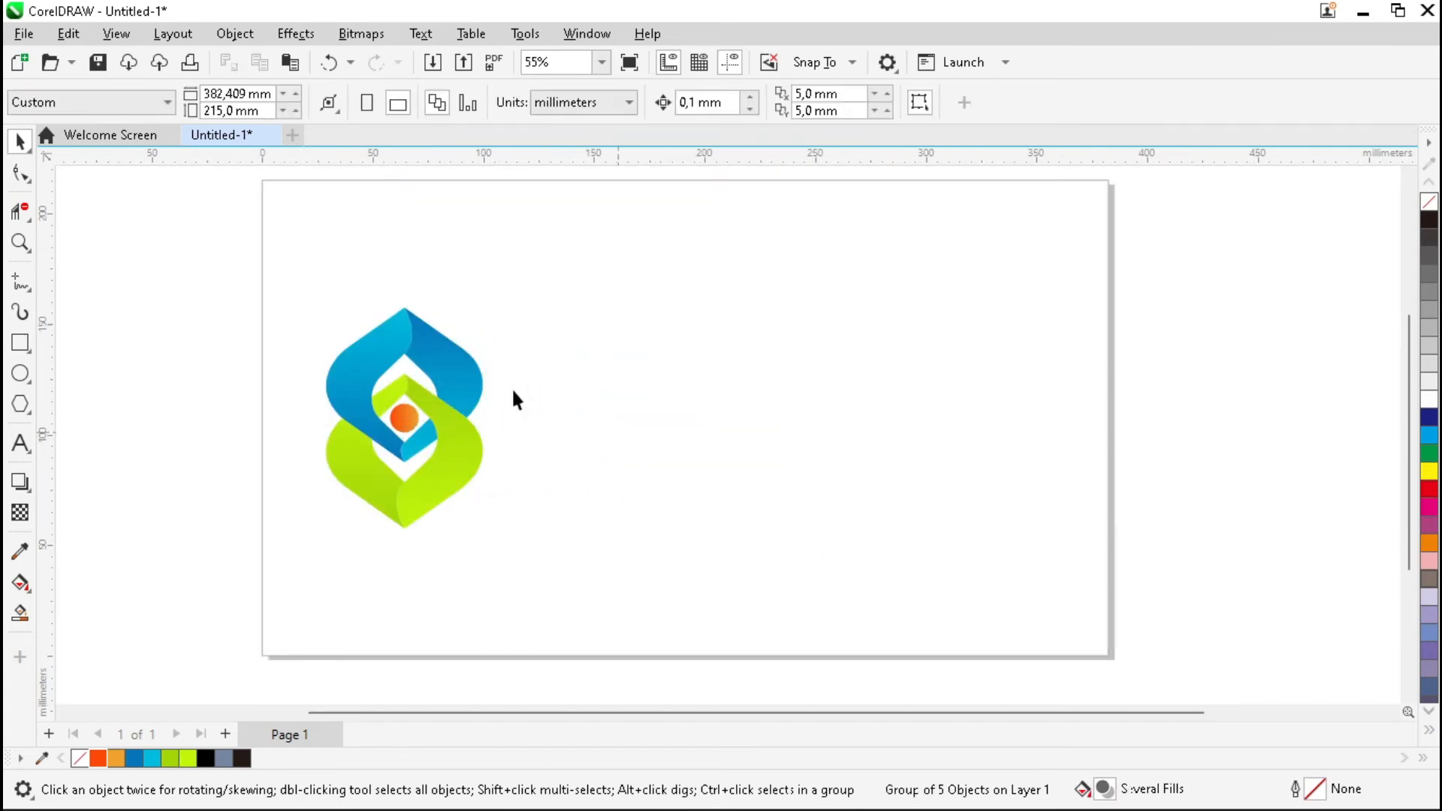
Type 'HARI SANTRI' above '2022' as text right of the logo.
{"action": "left_click", "coordinate": [20, 444]}
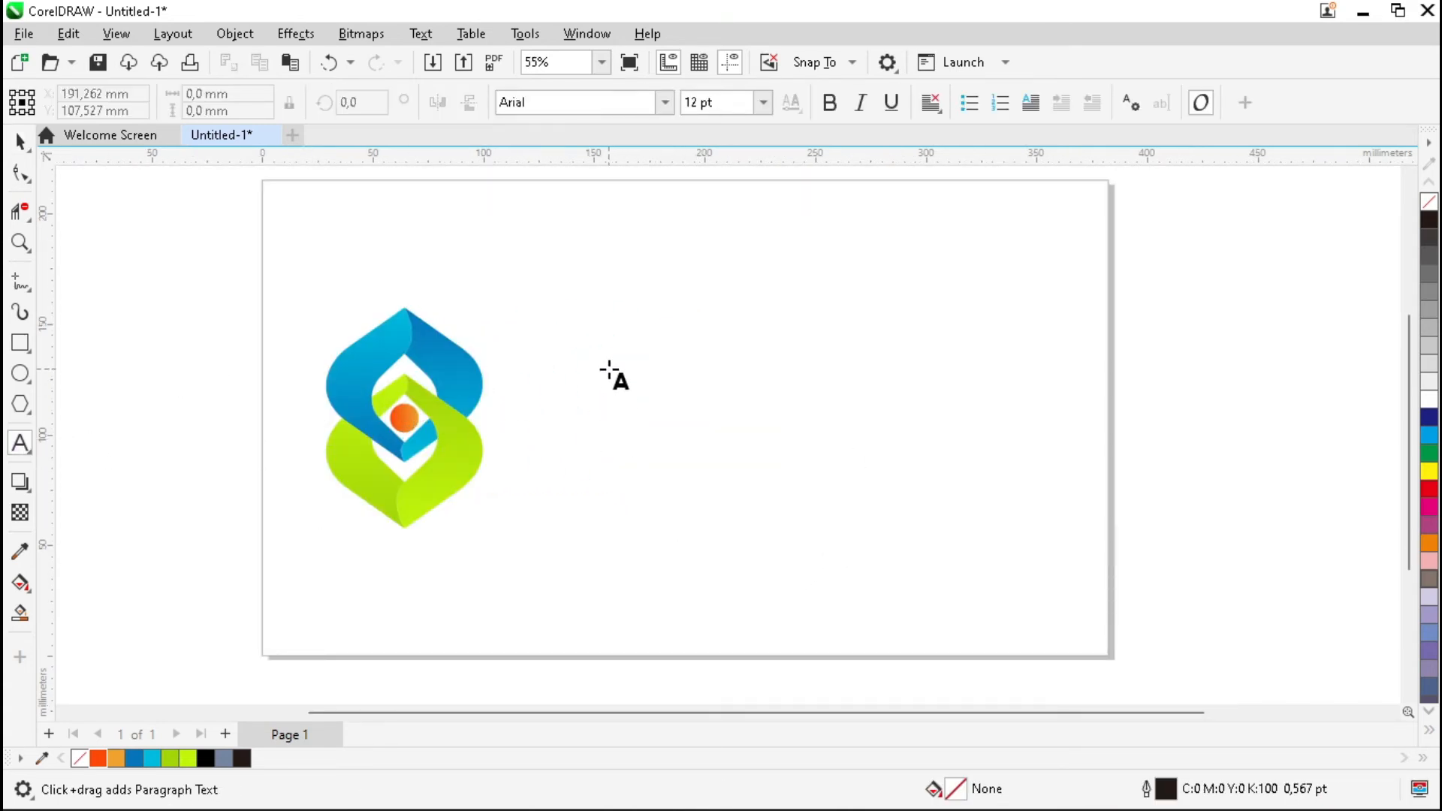
{"action": "left_click", "coordinate": [610, 372]}
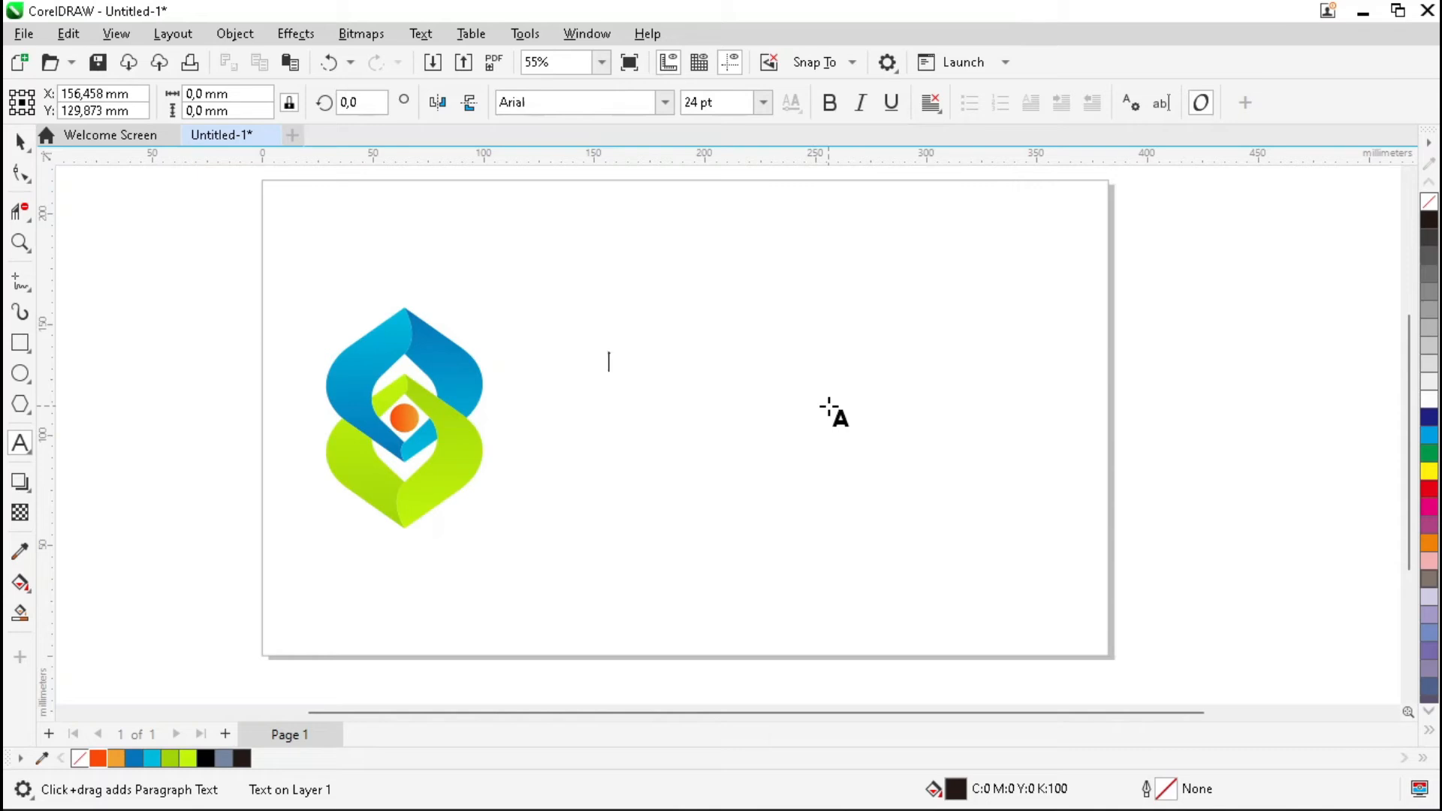
{"action": "type", "text": "HARI SANTRI"}
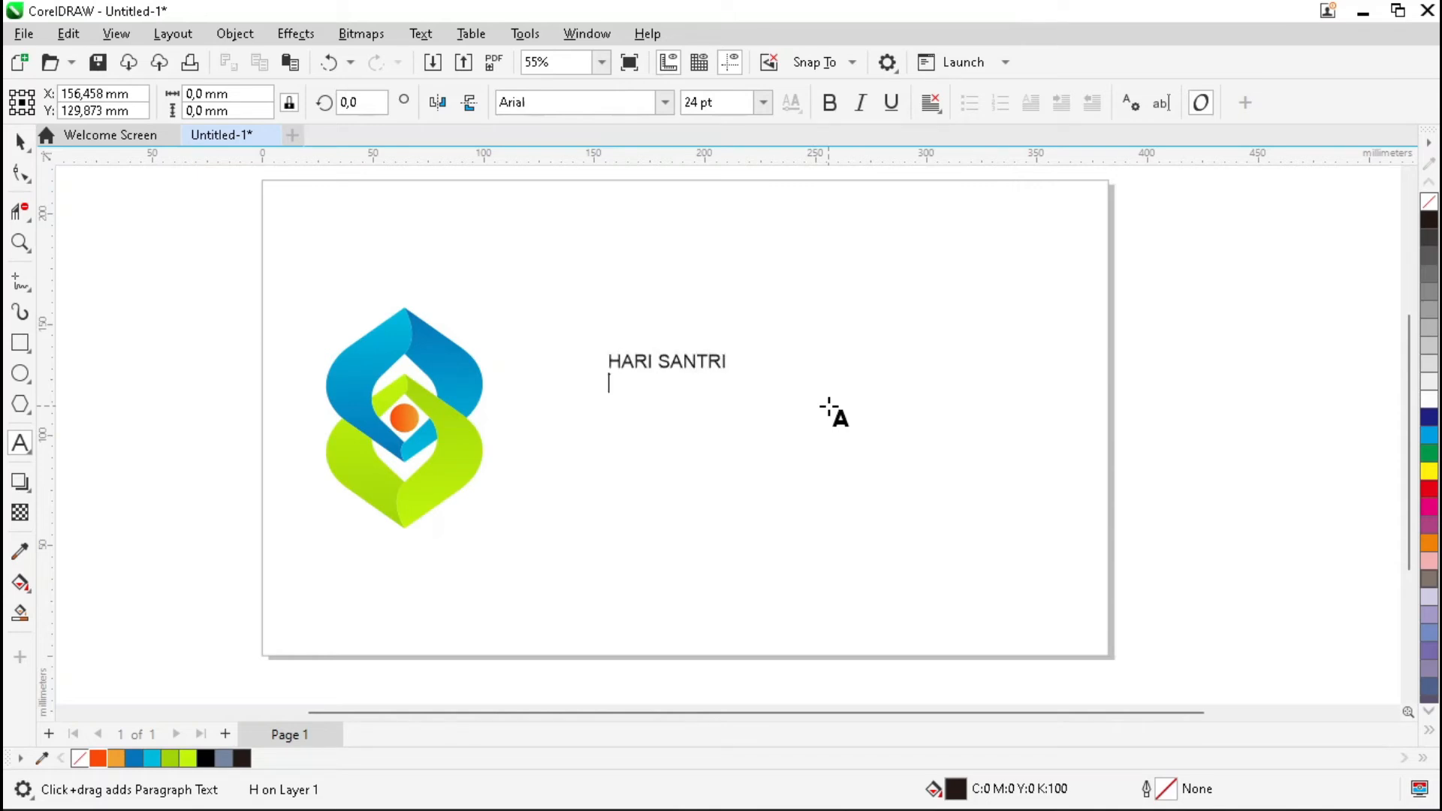
{"action": "key", "text": "ctrl+space"}
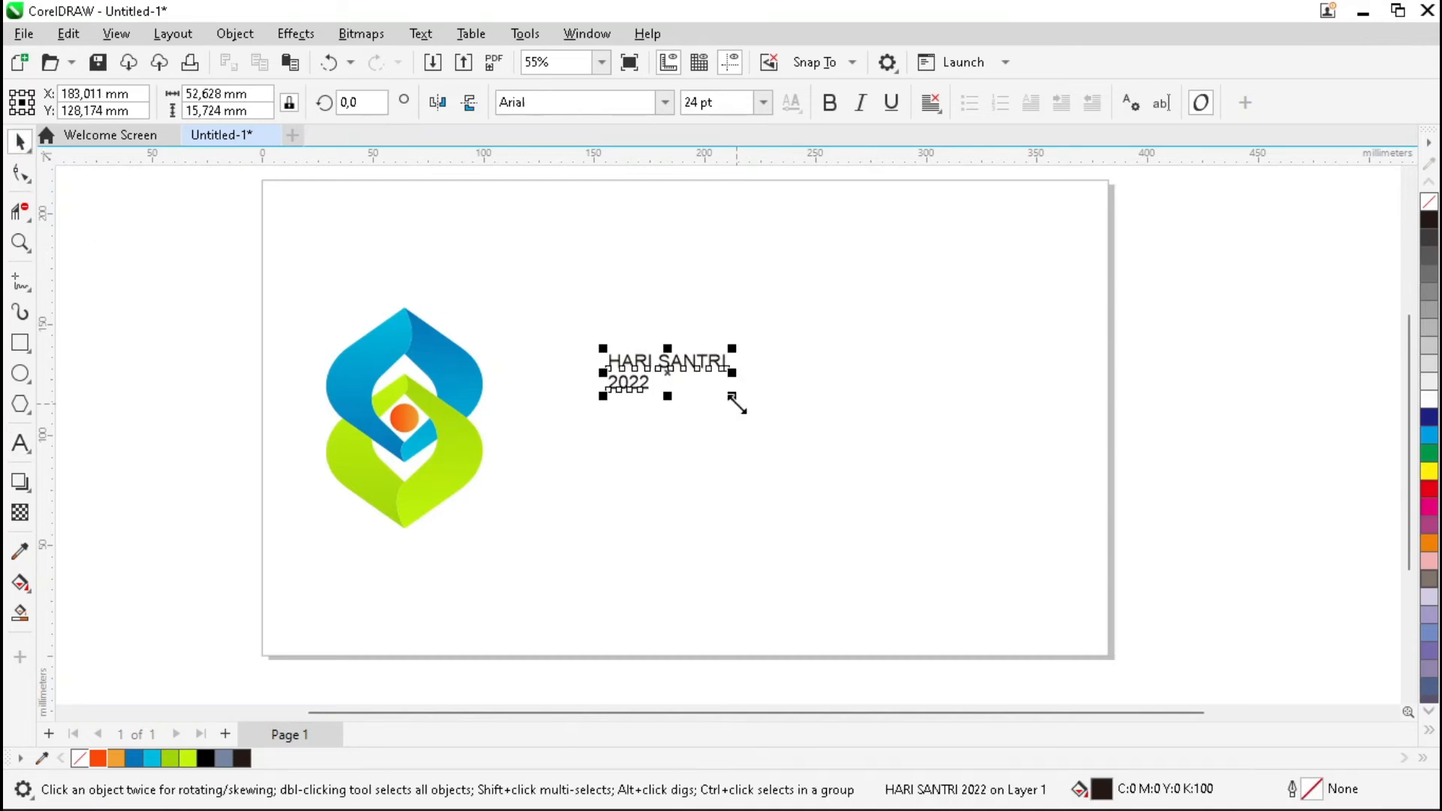
Break the text apart and move '2022' further below 'HARI SANTRI'.
{"action": "key", "text": "ctrl+k"}
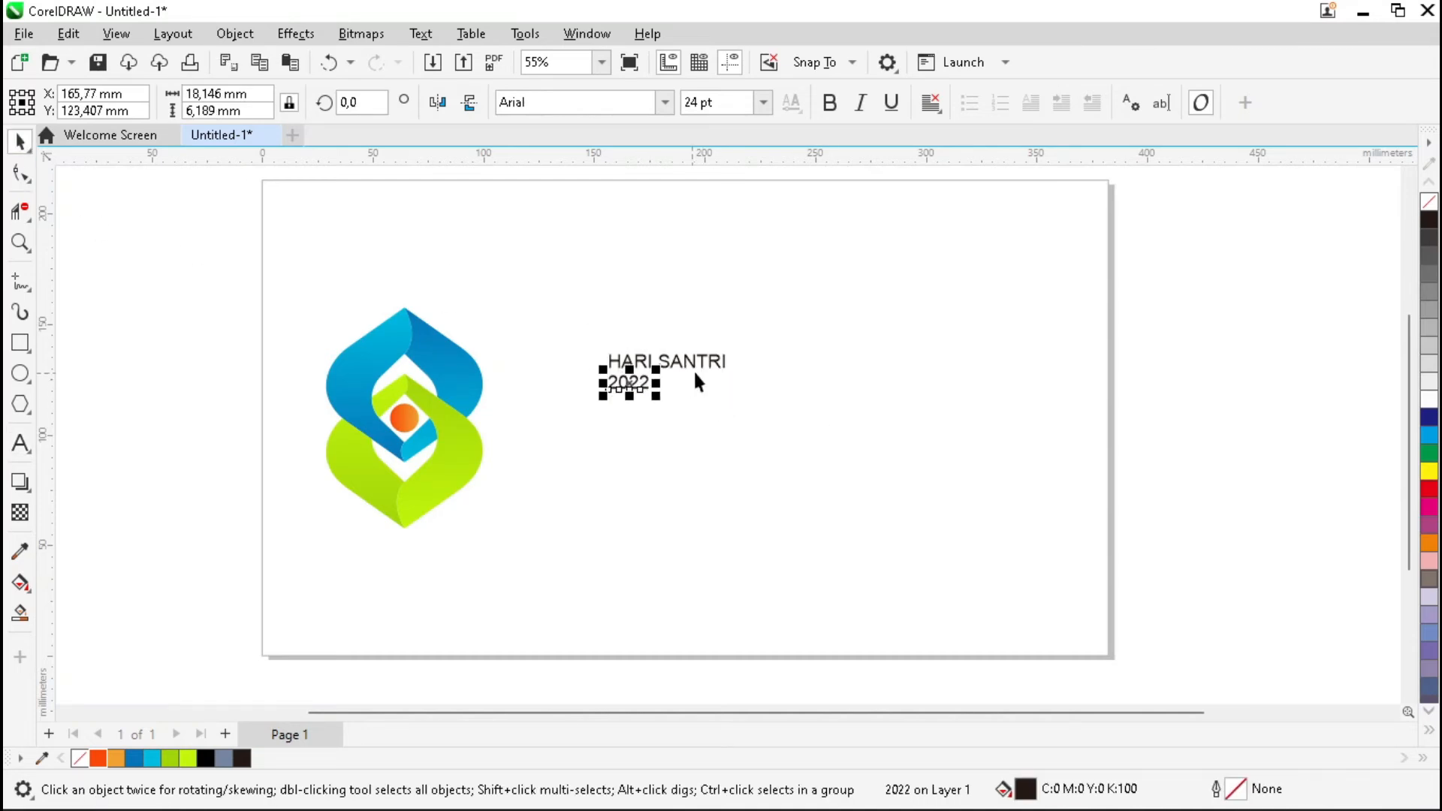
{"action": "scroll", "coordinate": [688, 385], "scroll_direction": "up", "scroll_amount": 2}
{"action": "left_click_drag", "start_coordinate": [613, 383], "coordinate": [598, 420]}
{"action": "scroll", "coordinate": [726, 379], "scroll_direction": "up", "scroll_amount": 2}
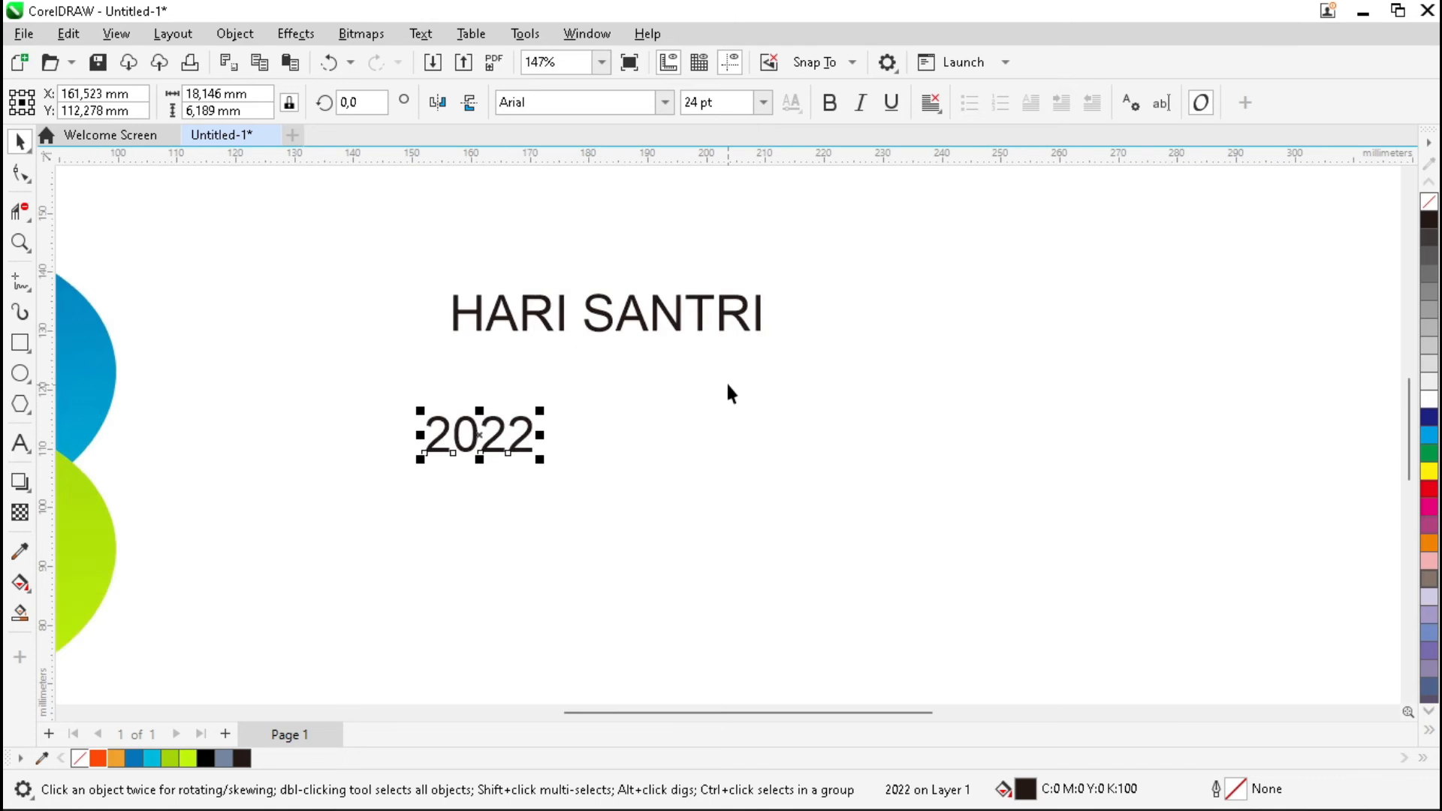
{"action": "scroll", "coordinate": [713, 386], "scroll_direction": "down", "scroll_amount": 2}
{"action": "left_click", "coordinate": [686, 345]}
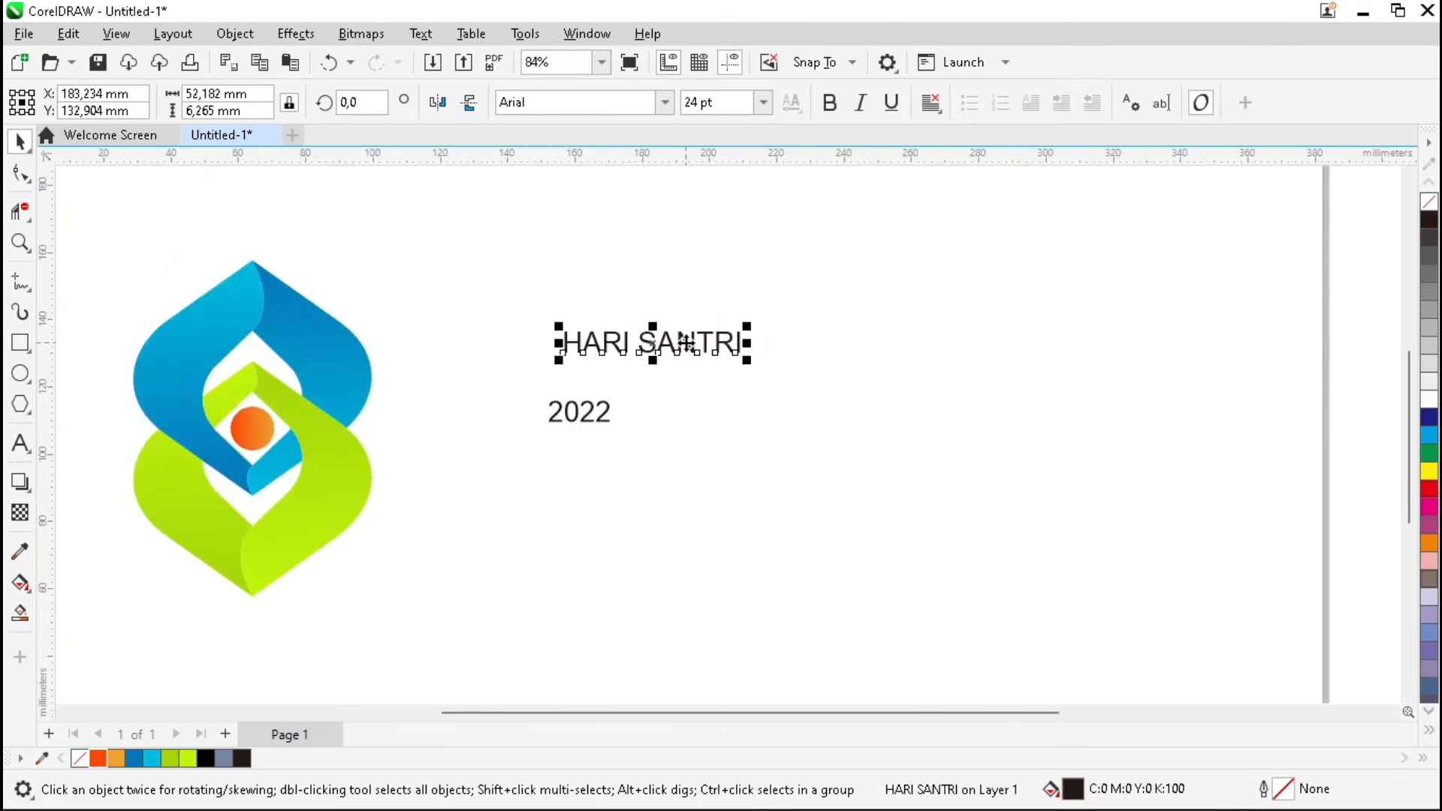
Set 'HARI SANTRI' to Combinado Text Bold at 93 pt.
{"action": "left_click", "coordinate": [667, 103]}
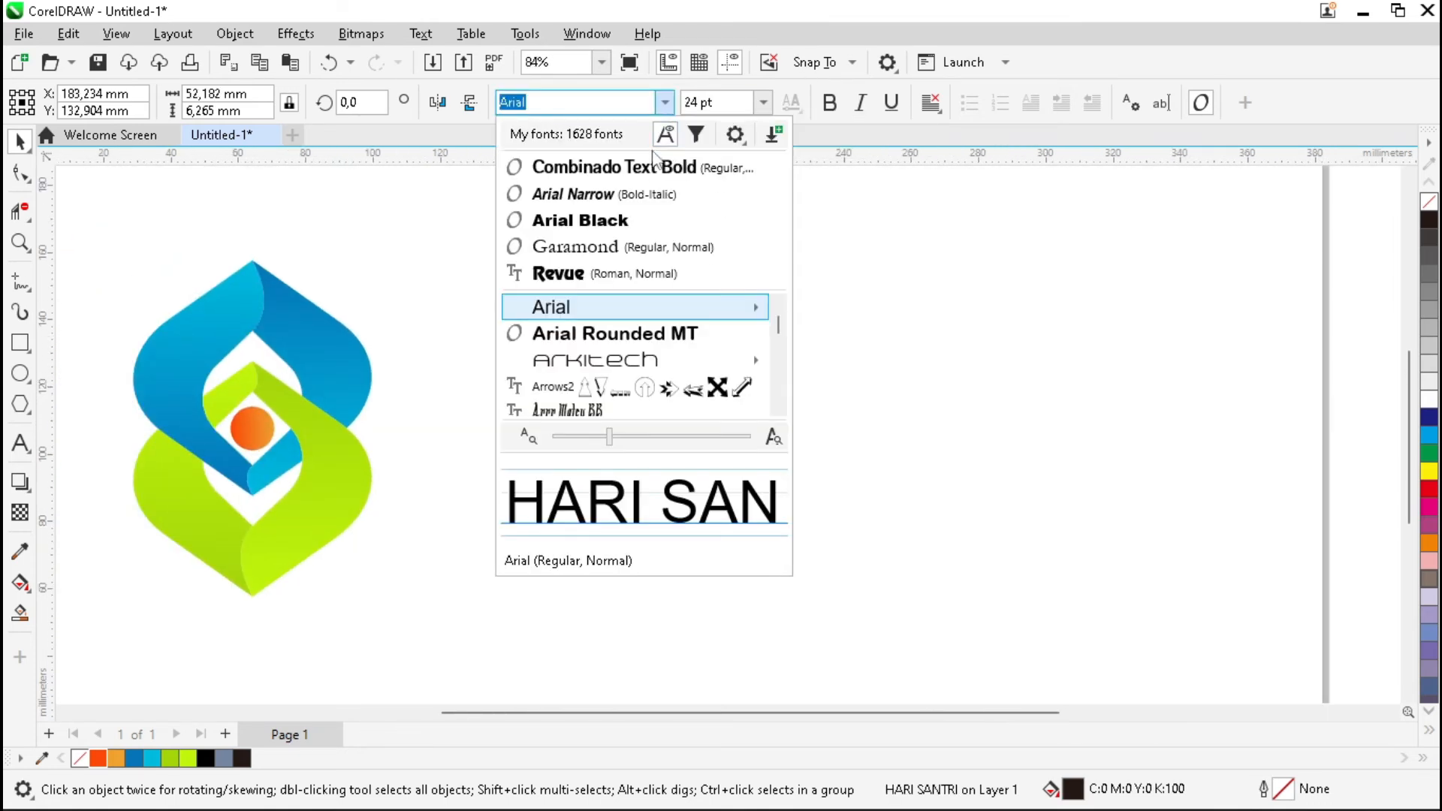
{"action": "left_click", "coordinate": [656, 167]}
{"action": "left_click", "coordinate": [714, 102]}
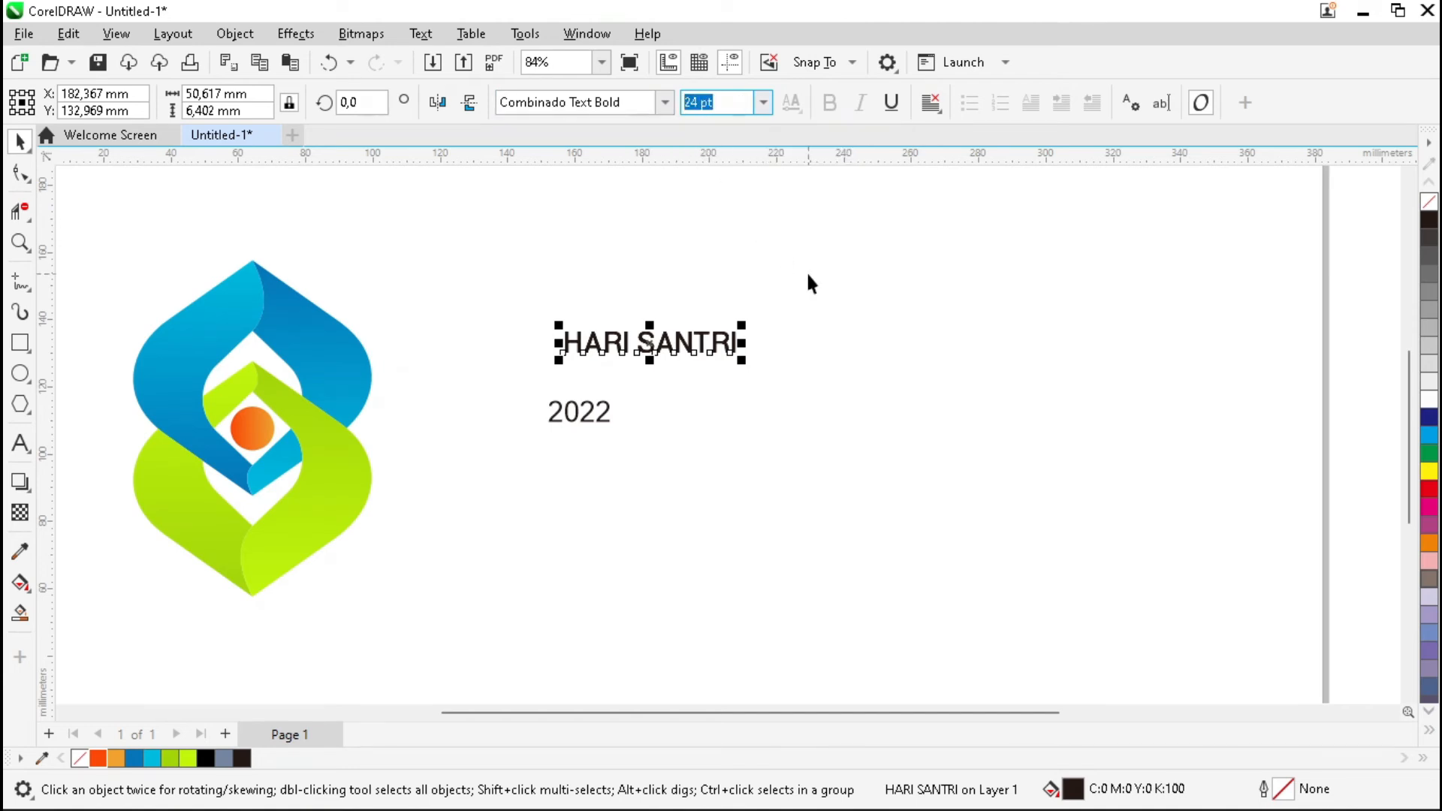
{"action": "type", "text": "93"}
{"action": "key", "text": "Return"}
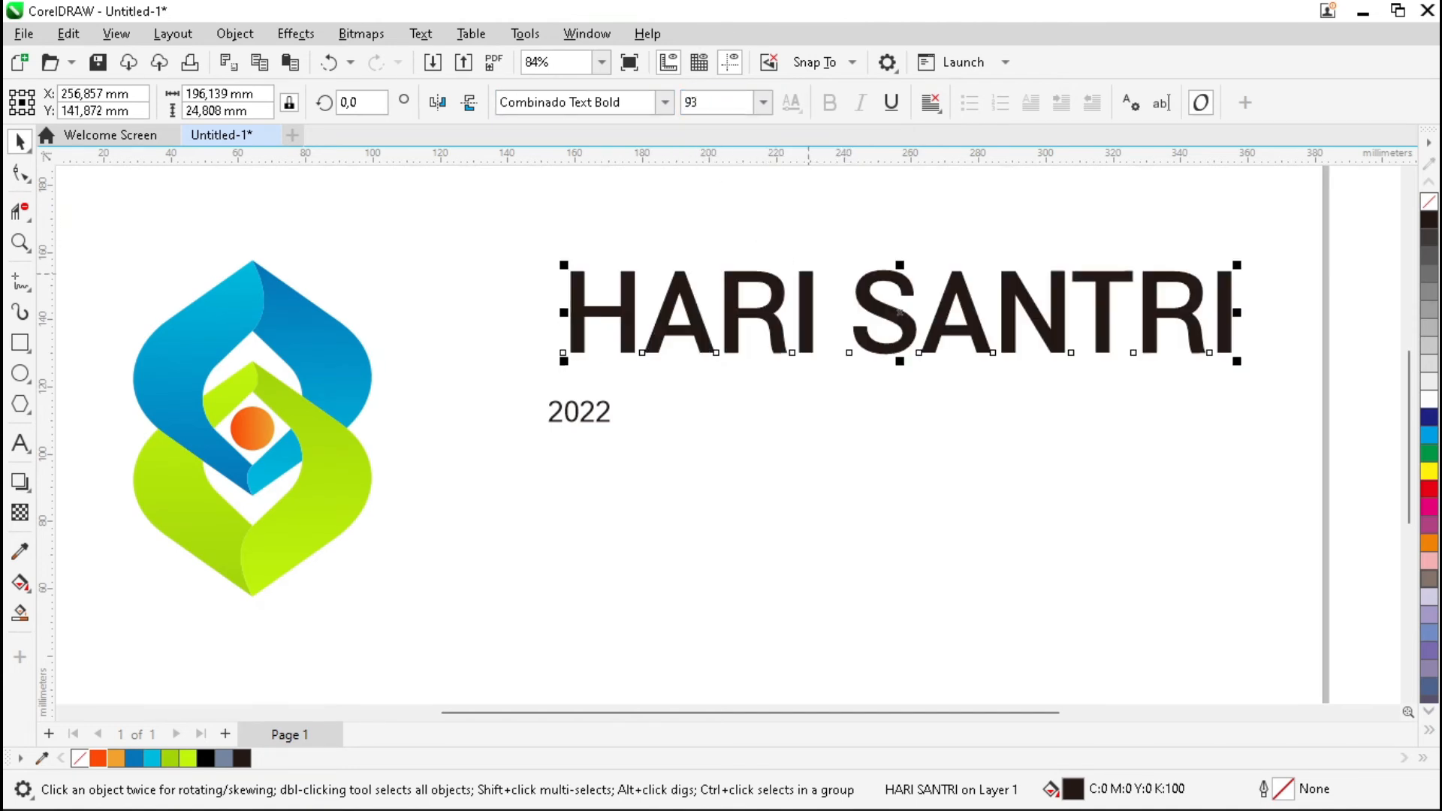
Position 'HARI SANTRI' to the right of the logo.
{"action": "left_click_drag", "start_coordinate": [573, 275], "coordinate": [253, 333]}
{"action": "left_click_drag", "start_coordinate": [441, 371], "coordinate": [613, 364]}
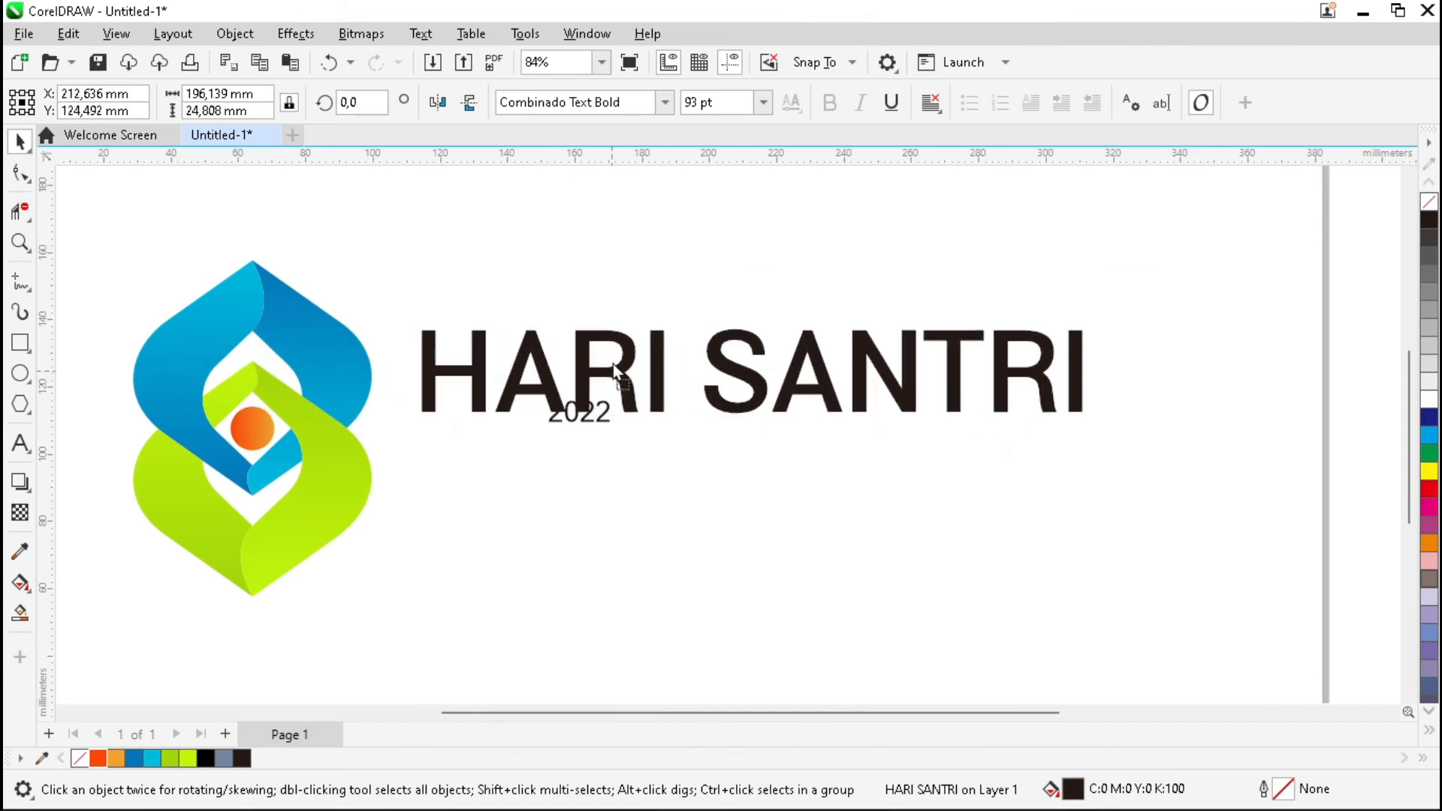
{"action": "left_click", "coordinate": [583, 505]}
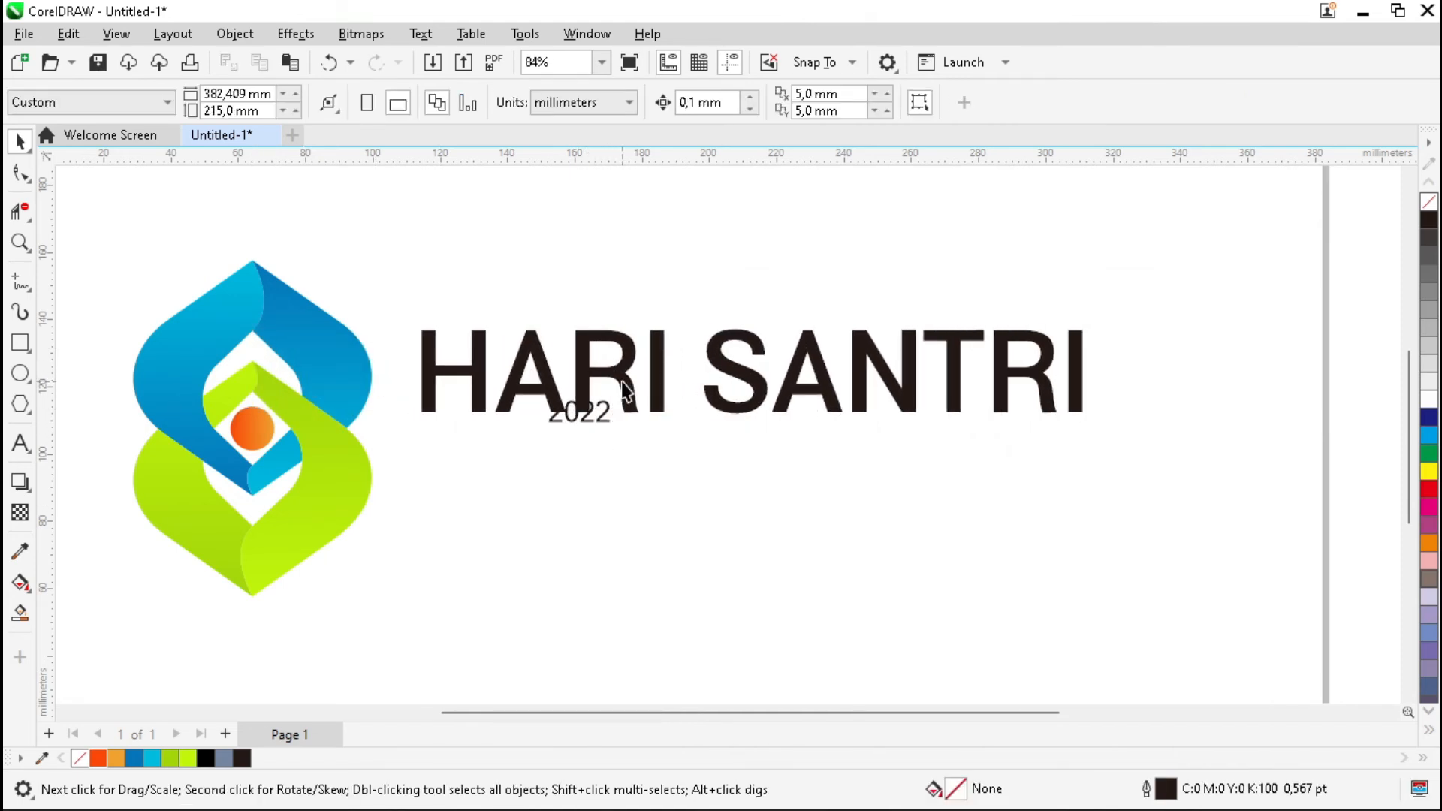
{"action": "left_click", "coordinate": [627, 391]}
{"action": "left_click", "coordinate": [405, 660]}
Move '2022' beneath the headline and make it Combinado Text Bold, 100 pt.
{"action": "left_click", "coordinate": [601, 422]}
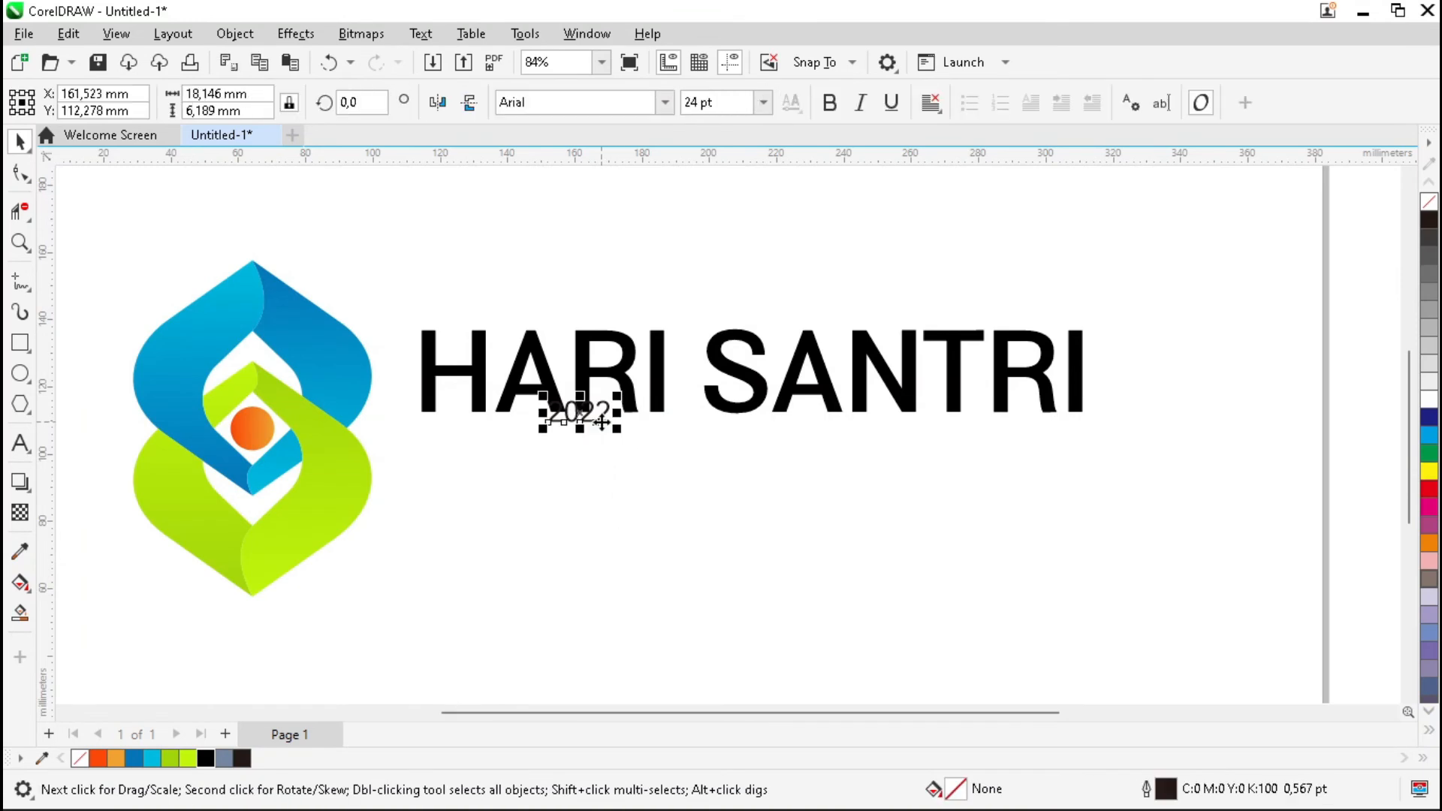
{"action": "left_click_drag", "start_coordinate": [601, 422], "coordinate": [545, 515]}
{"action": "left_click", "coordinate": [665, 102]}
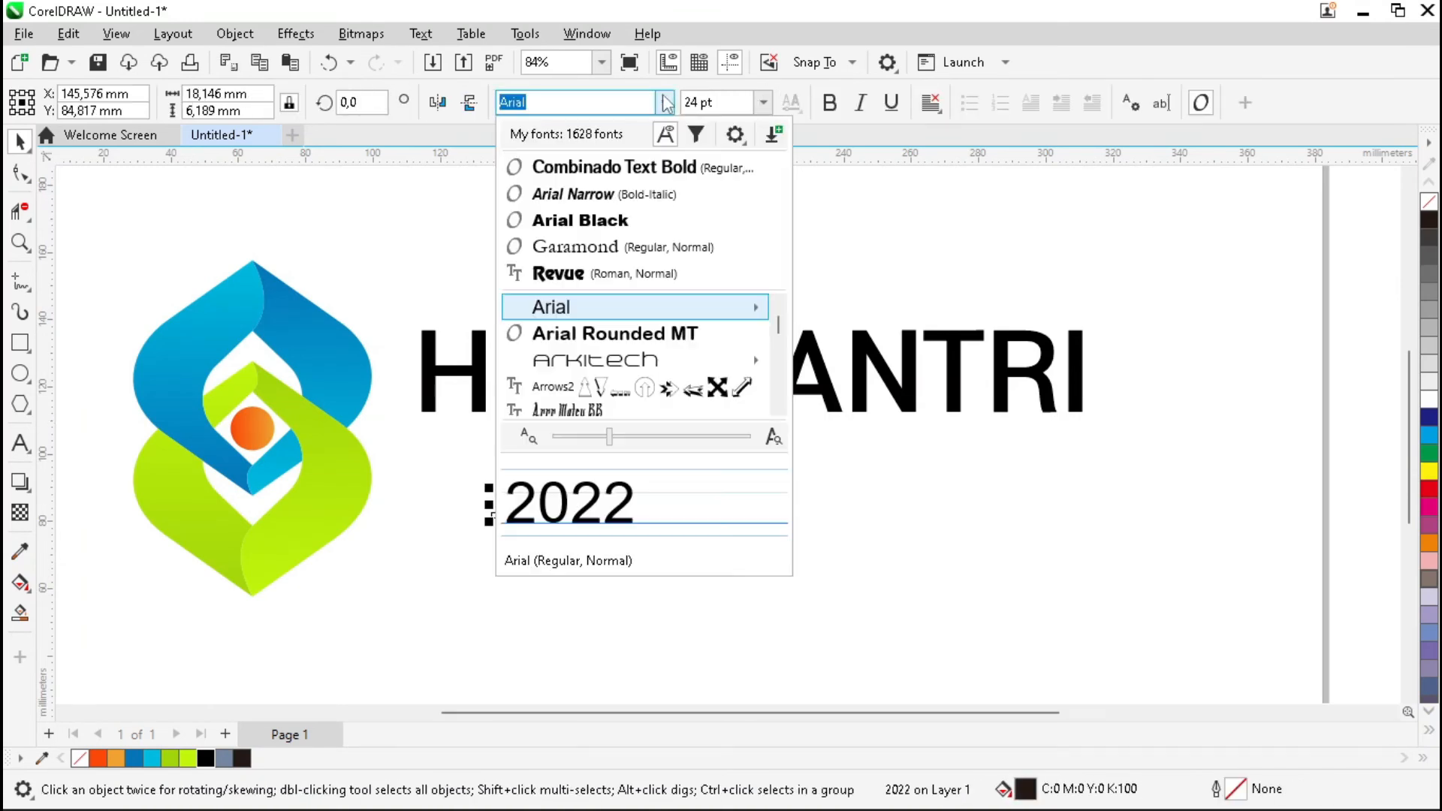
{"action": "left_click", "coordinate": [714, 166]}
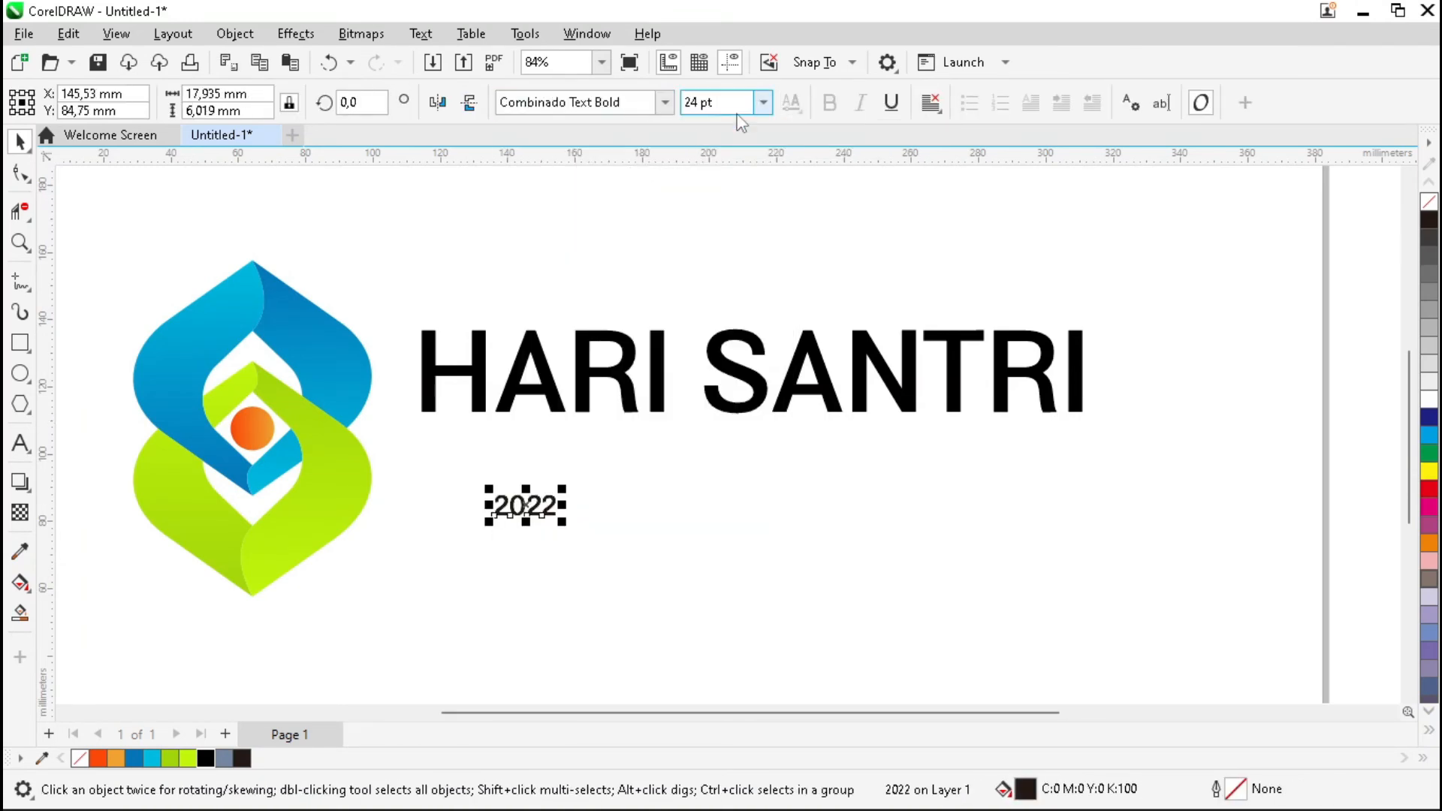
{"action": "left_click", "coordinate": [764, 106]}
{"action": "left_click", "coordinate": [732, 422]}
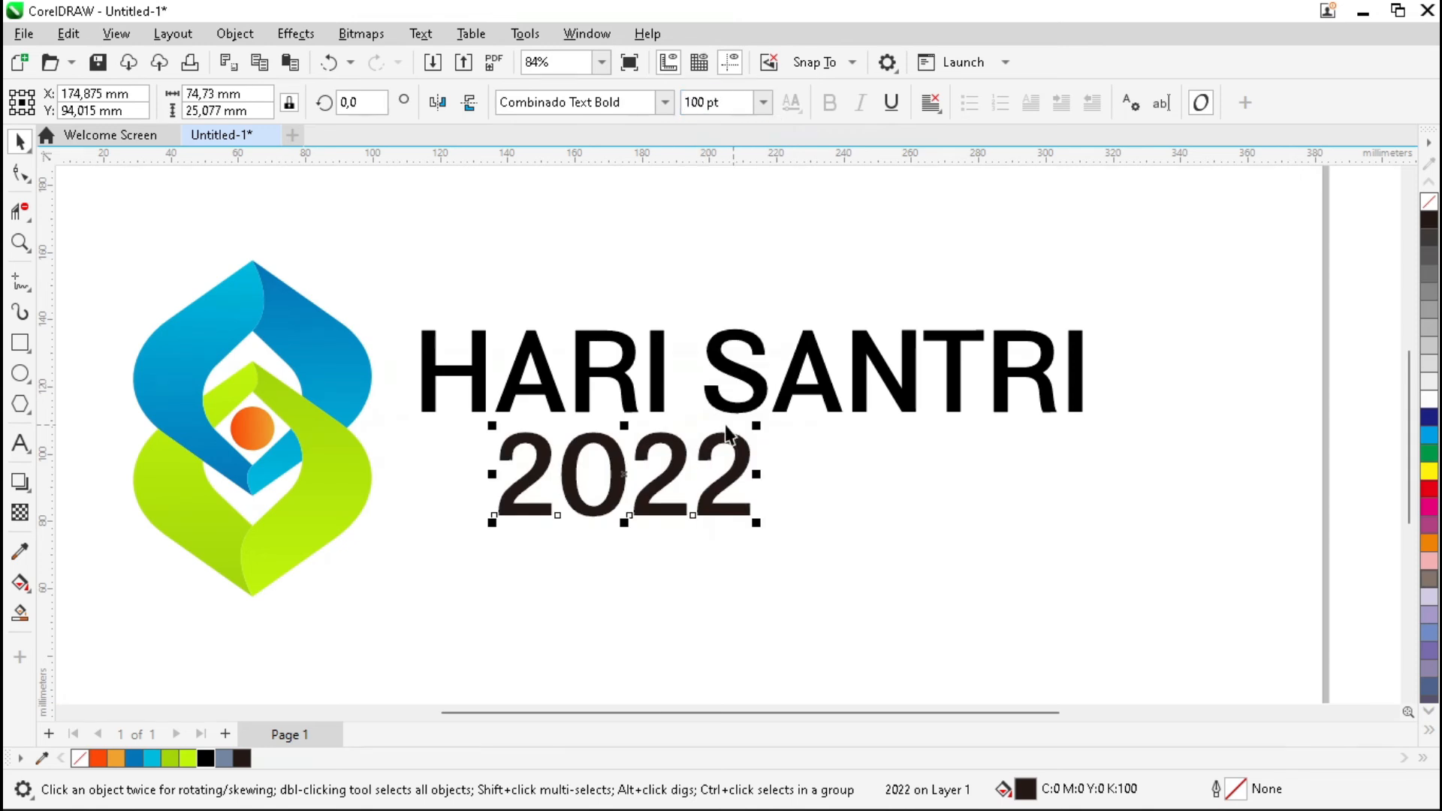
Left-align '2022' with 'HARI SANTRI', fill it orange, and zoom to fit.
{"action": "left_click_drag", "start_coordinate": [496, 520], "coordinate": [245, 525]}
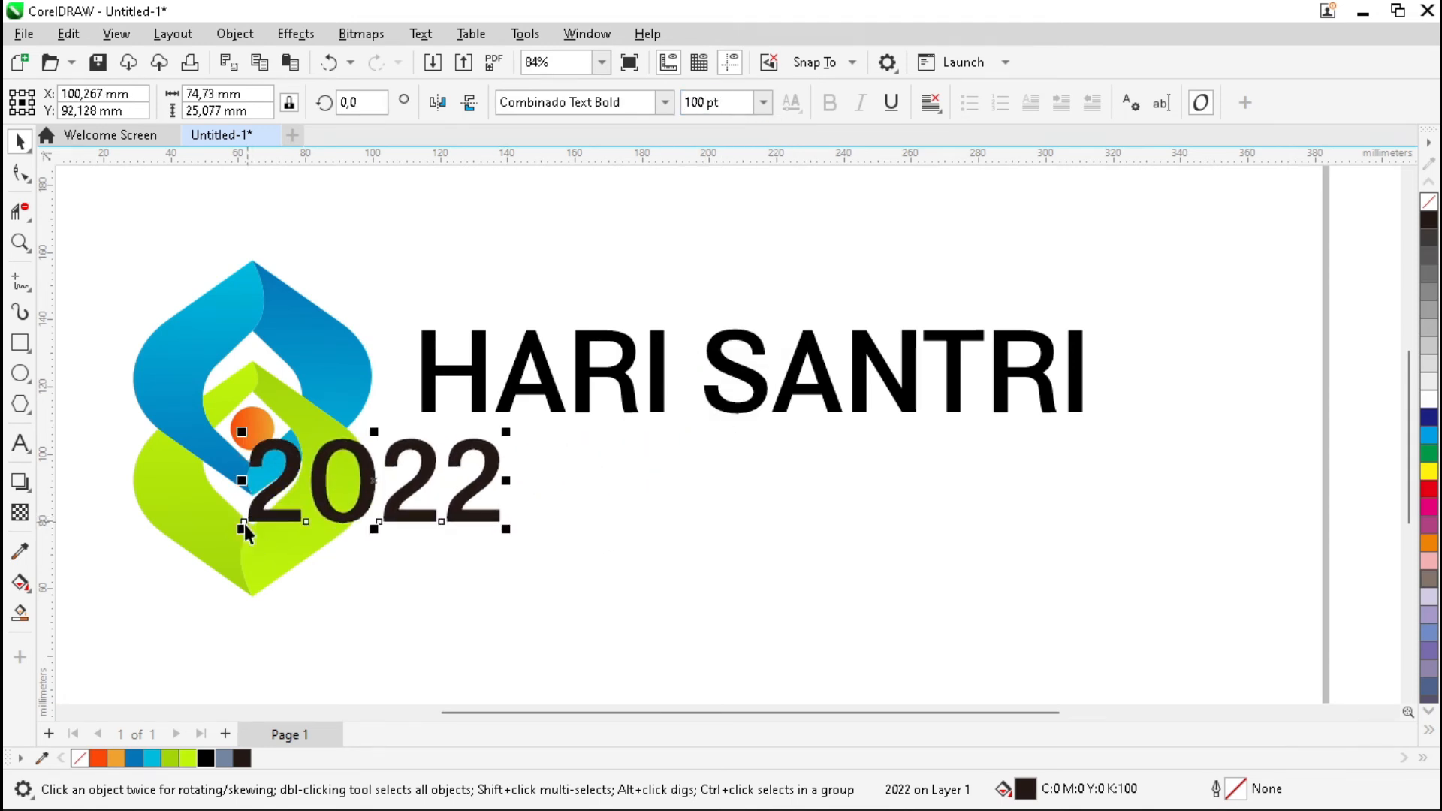
{"action": "left_click", "coordinate": [424, 380], "text": "shift"}
{"action": "key", "text": "l"}
{"action": "left_click", "coordinate": [673, 526]}
{"action": "left_click", "coordinate": [648, 512]}
{"action": "left_click", "coordinate": [99, 758]}
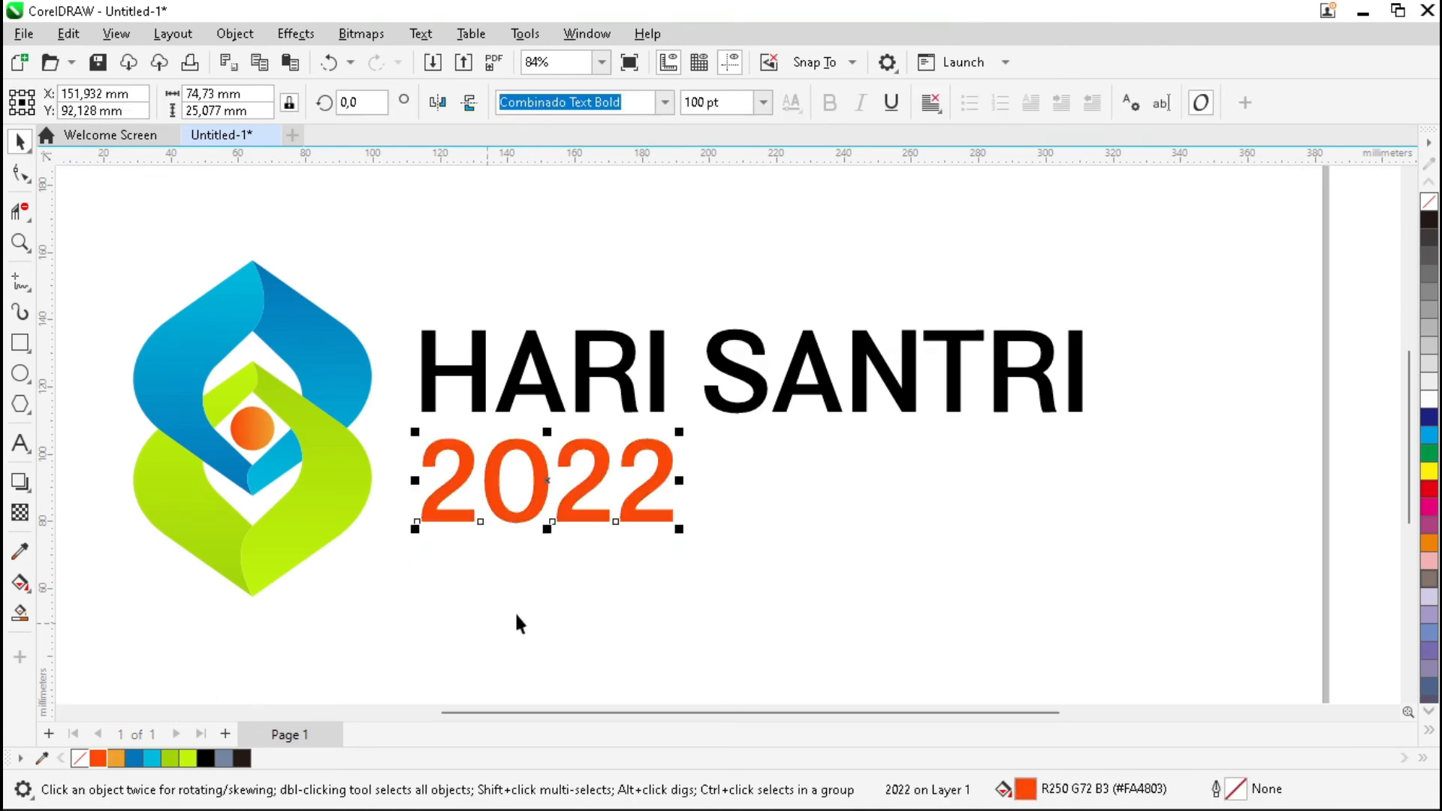
{"action": "left_click", "coordinate": [642, 597]}
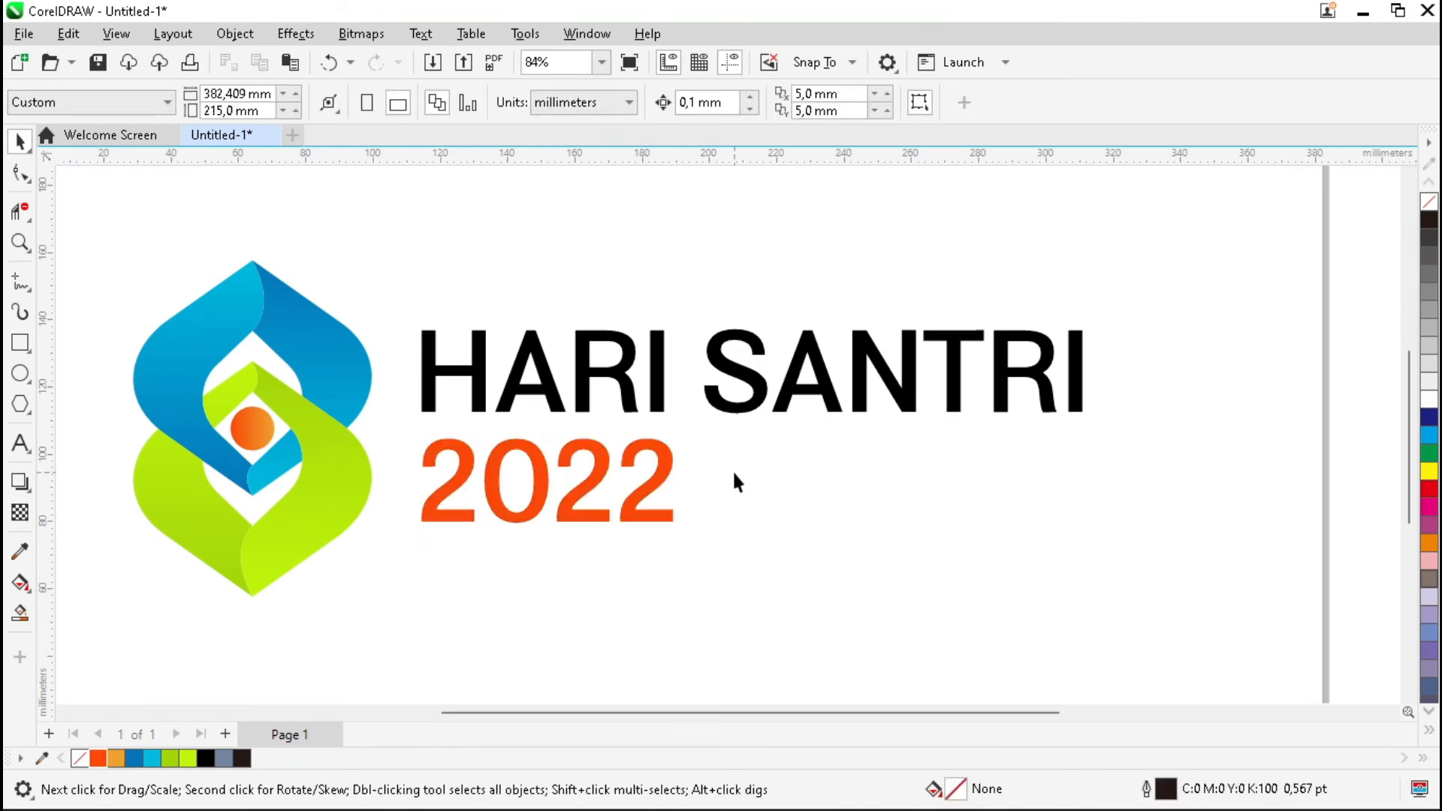
{"action": "key", "text": "F4"}
Type the tagline 'BERDAYA MENJAGA MARTABAT KEMANUSIAAN' to the right of 2022.
{"action": "left_click", "coordinate": [20, 443]}
{"action": "left_click", "coordinate": [892, 494]}
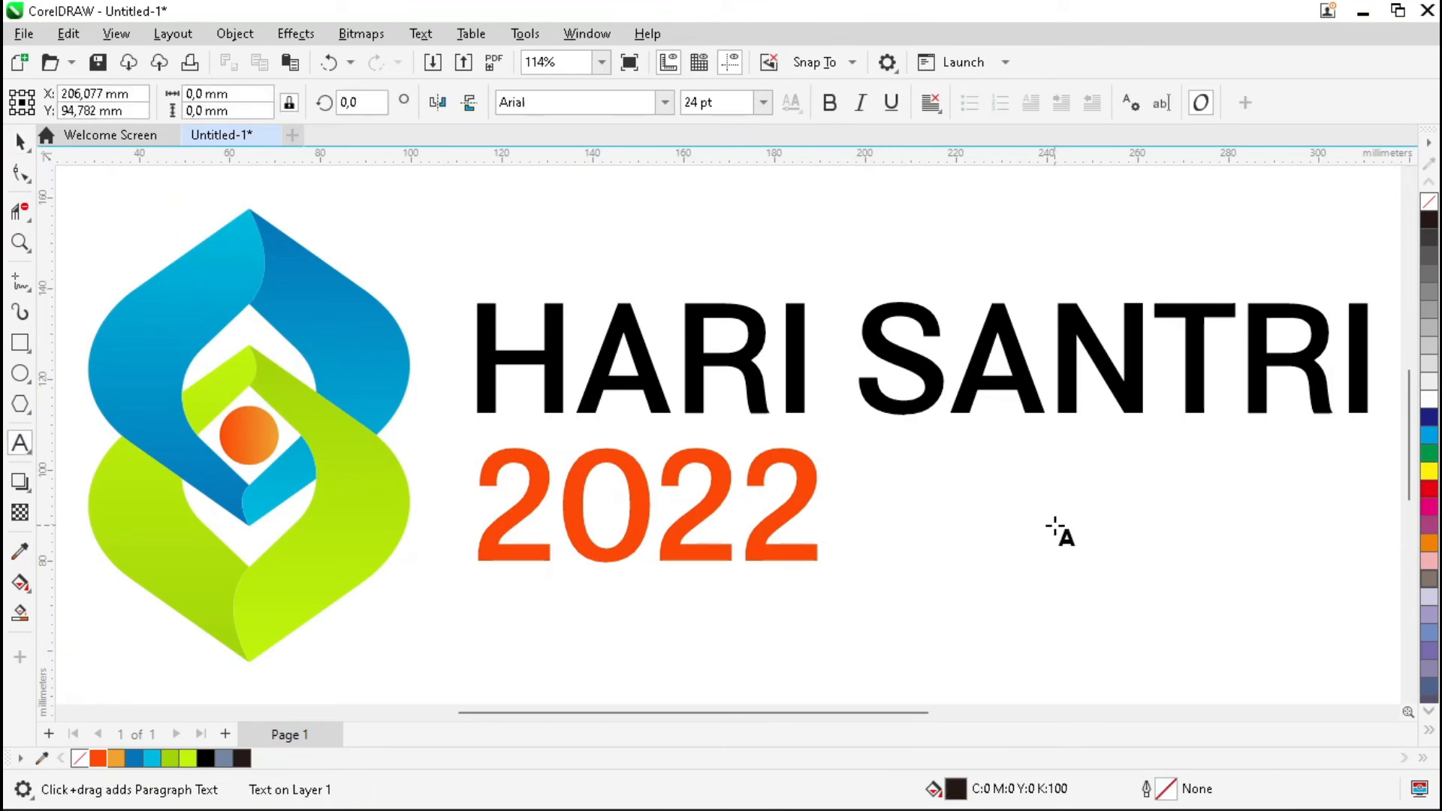
{"action": "type", "text": "BERD"}
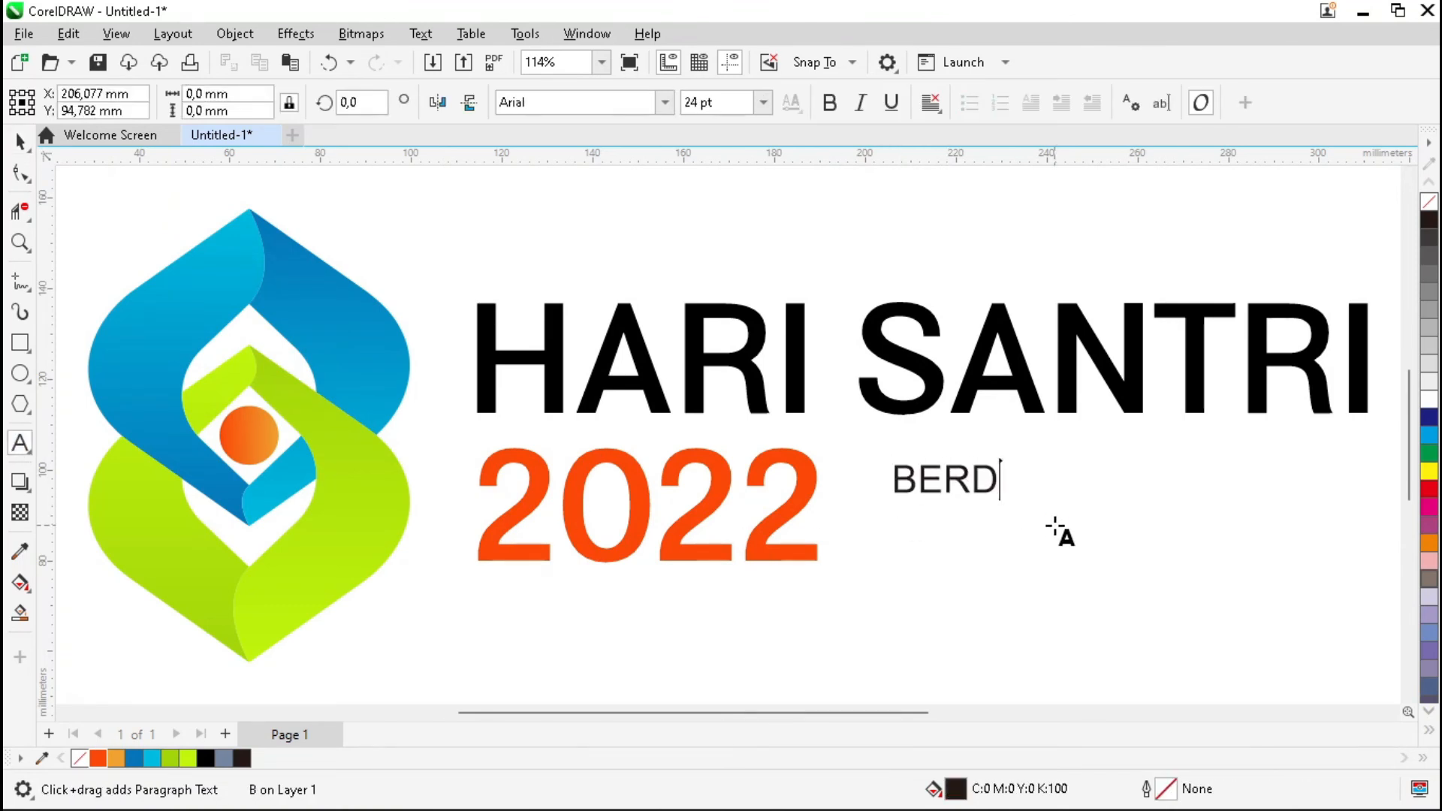
{"action": "type", "text": "AYA MENJAGA "}
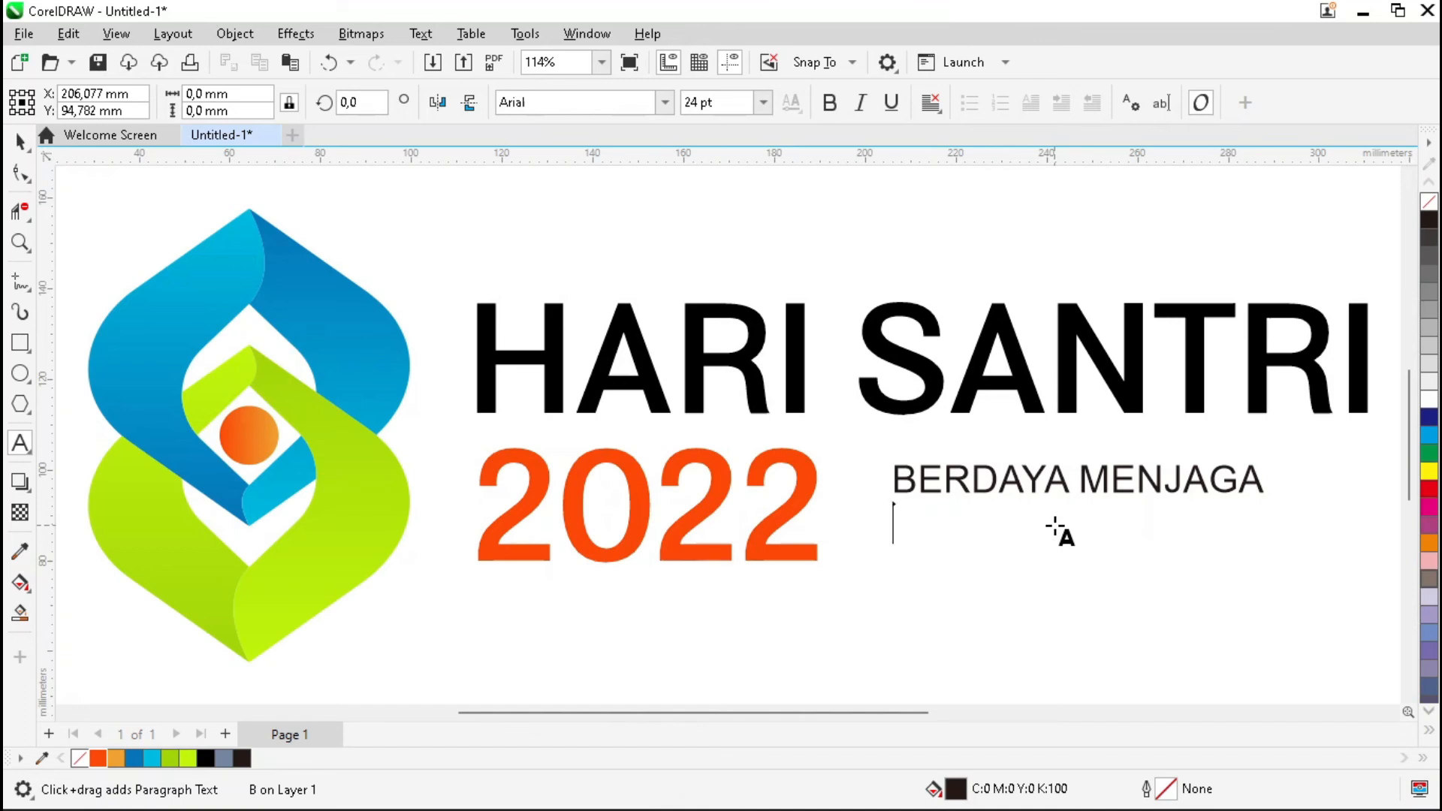
{"action": "type", "text": "MARTABAT"}
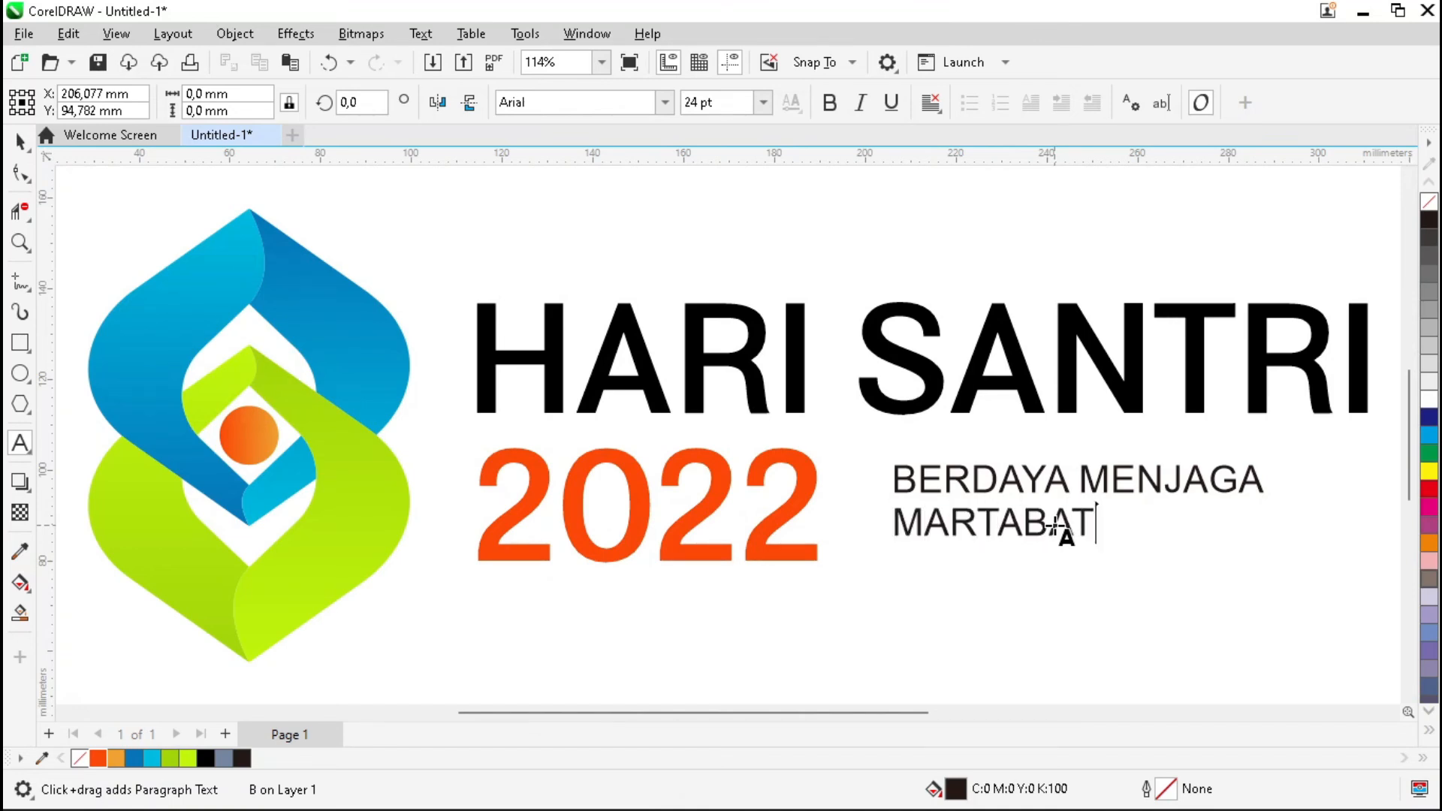
{"action": "type", "text": " KEMANUSIAAN"}
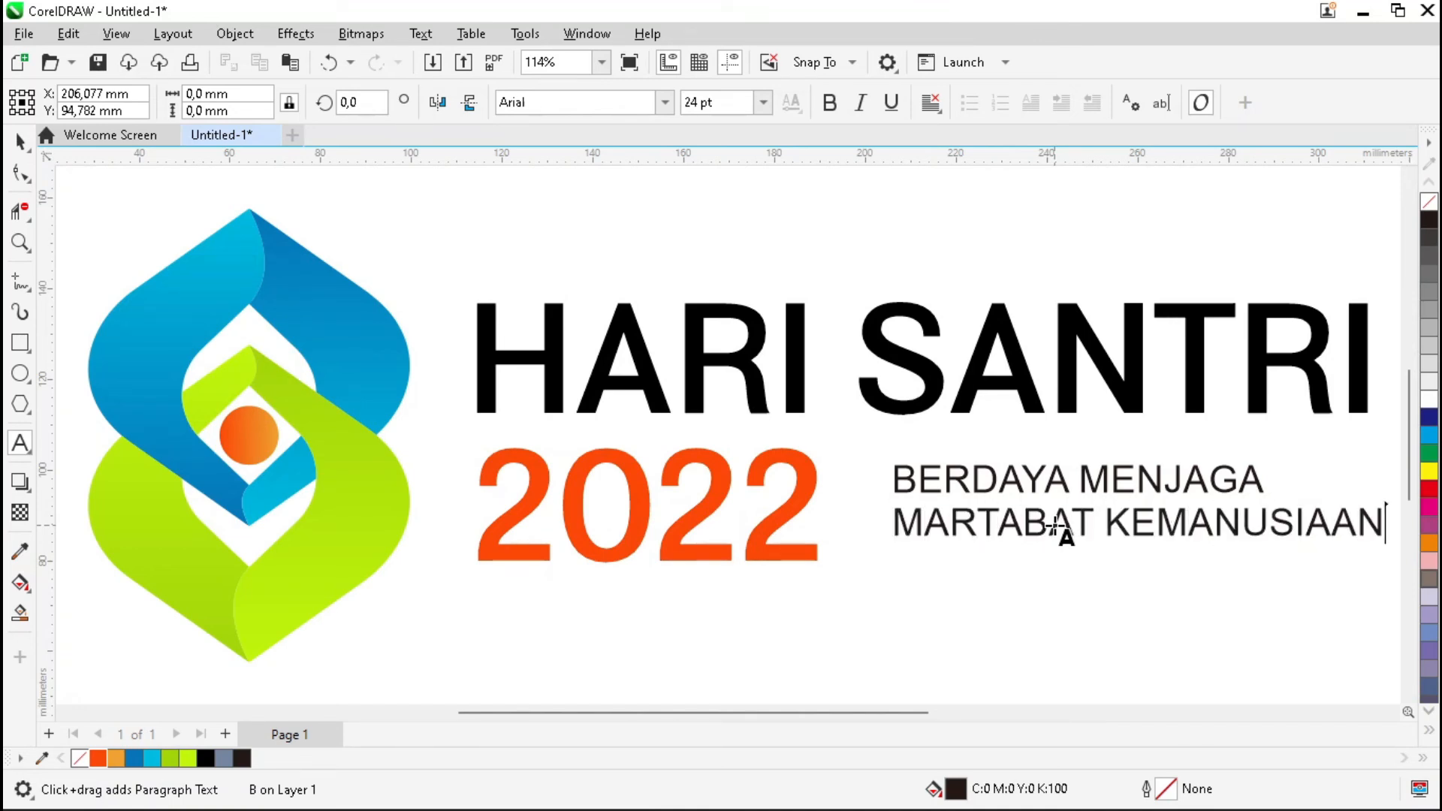
{"action": "key", "text": "Escape"}
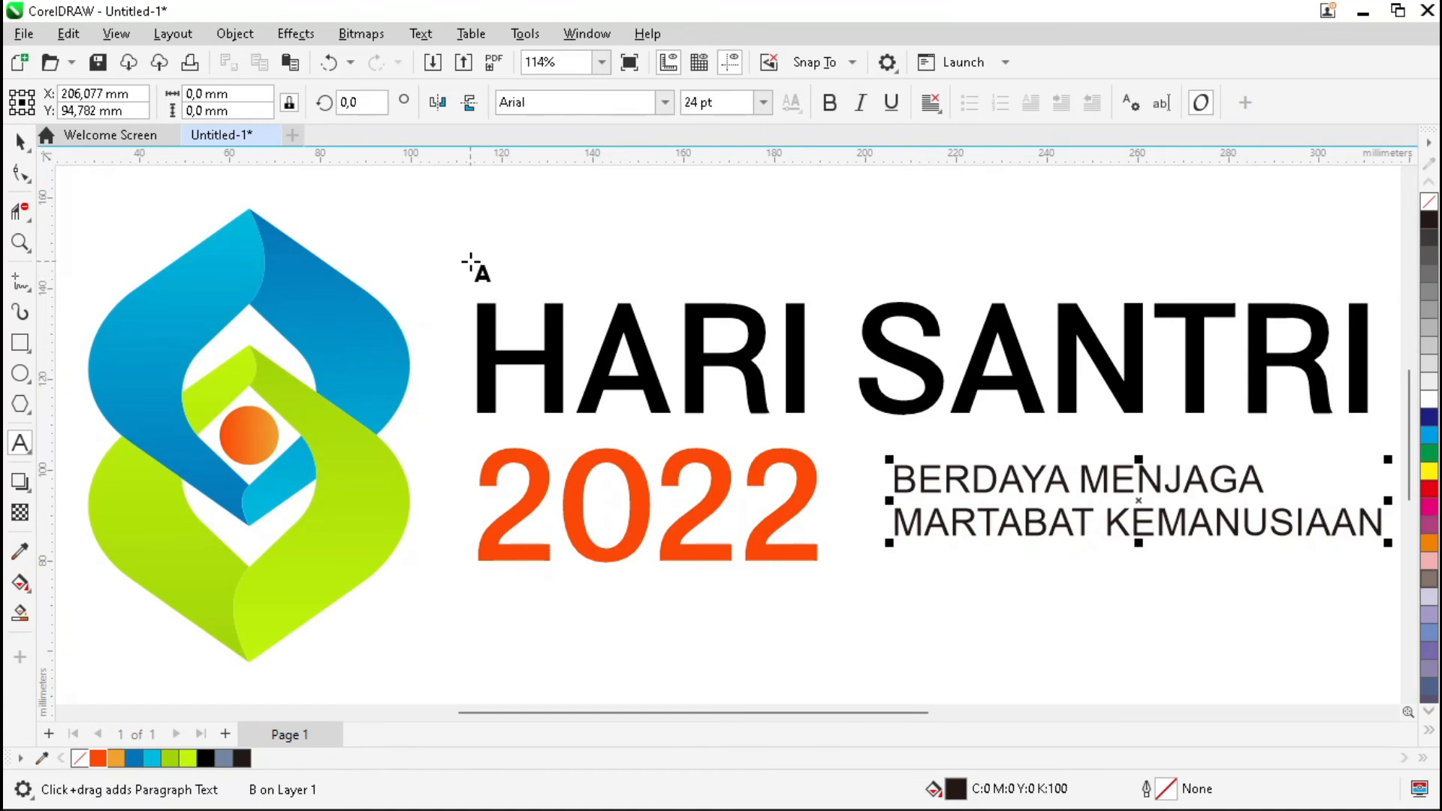
Make the tagline Combinado Text Bold with Force Justify alignment.
{"action": "left_click", "coordinate": [20, 142]}
{"action": "left_click", "coordinate": [665, 102]}
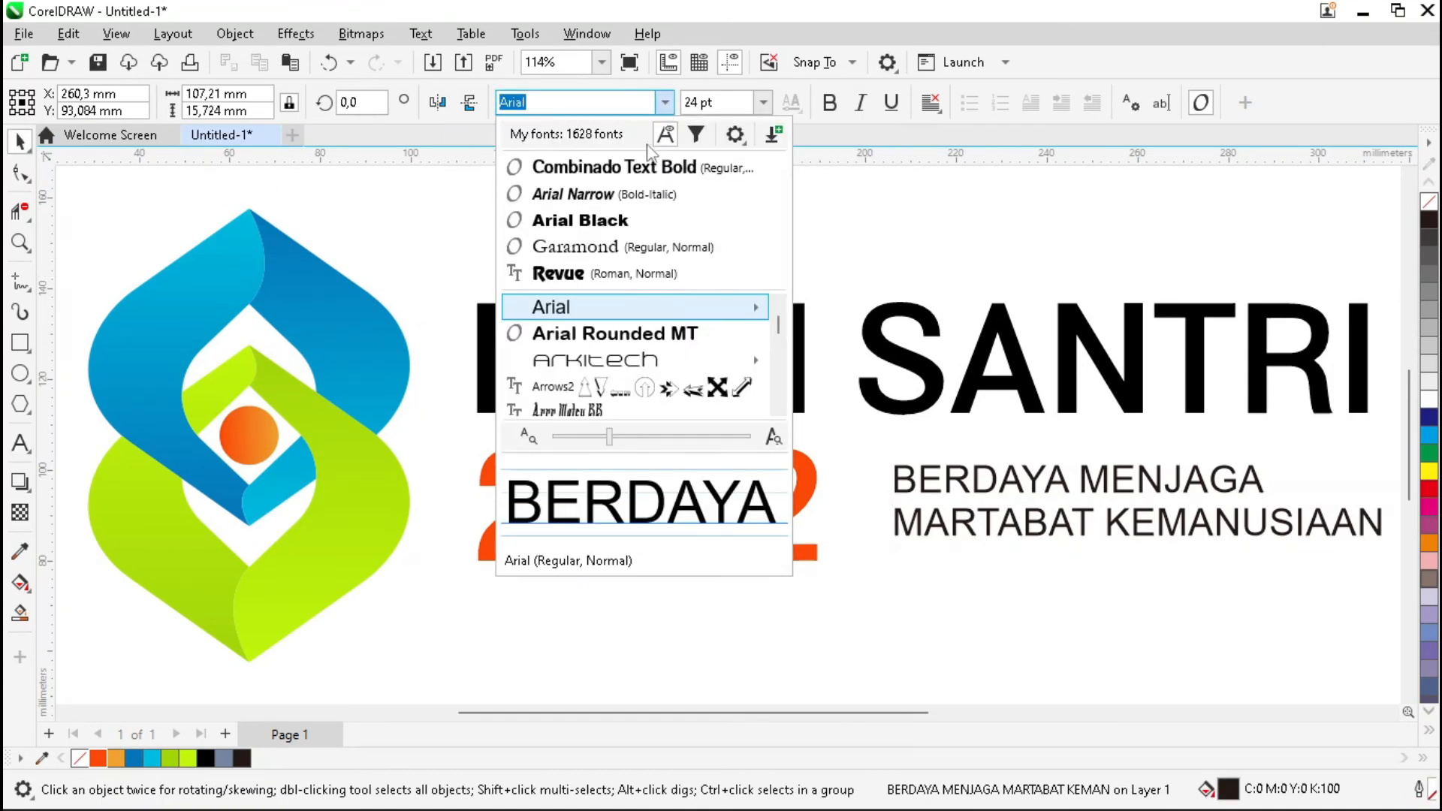
{"action": "left_click", "coordinate": [651, 167]}
{"action": "left_click", "coordinate": [931, 106]}
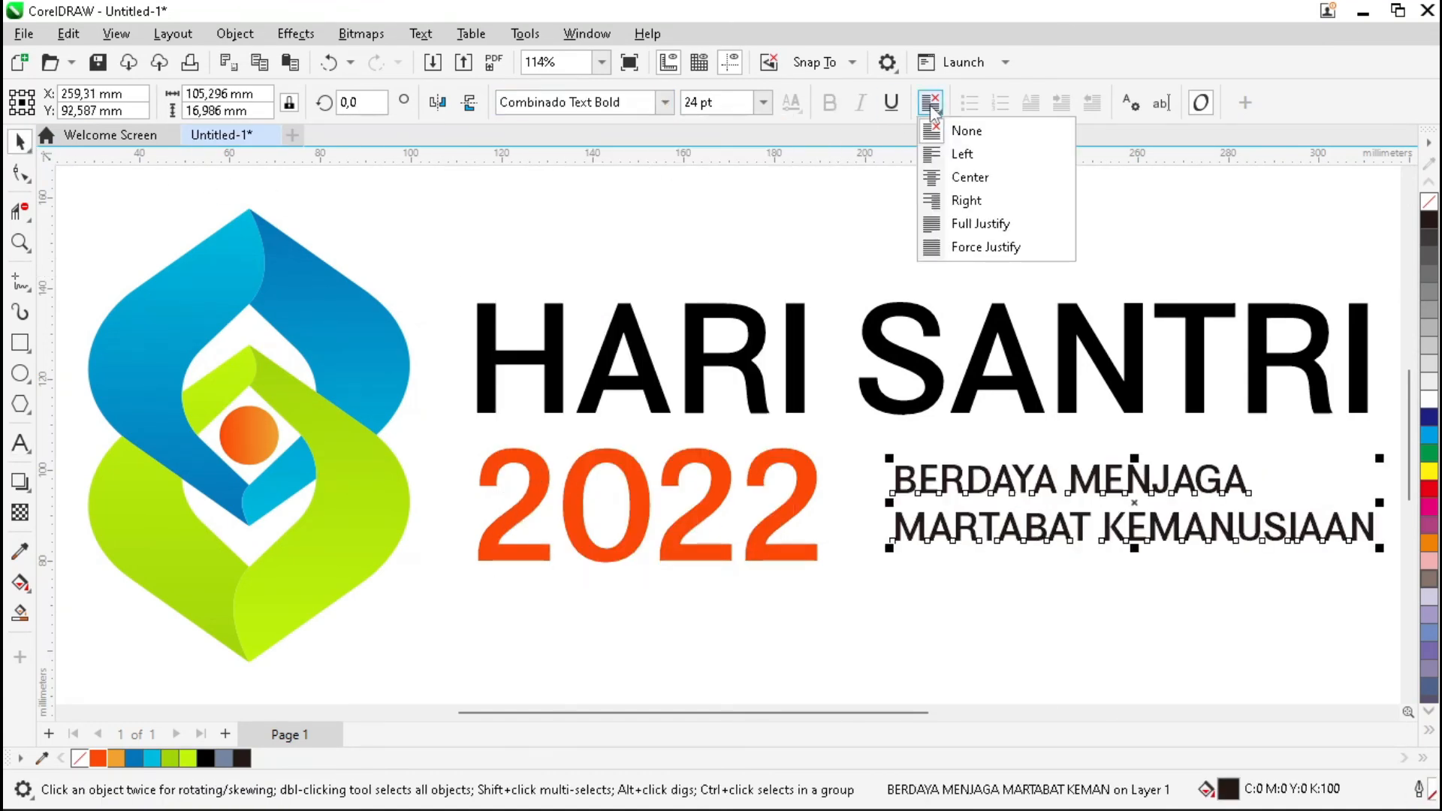
{"action": "left_click", "coordinate": [937, 248]}
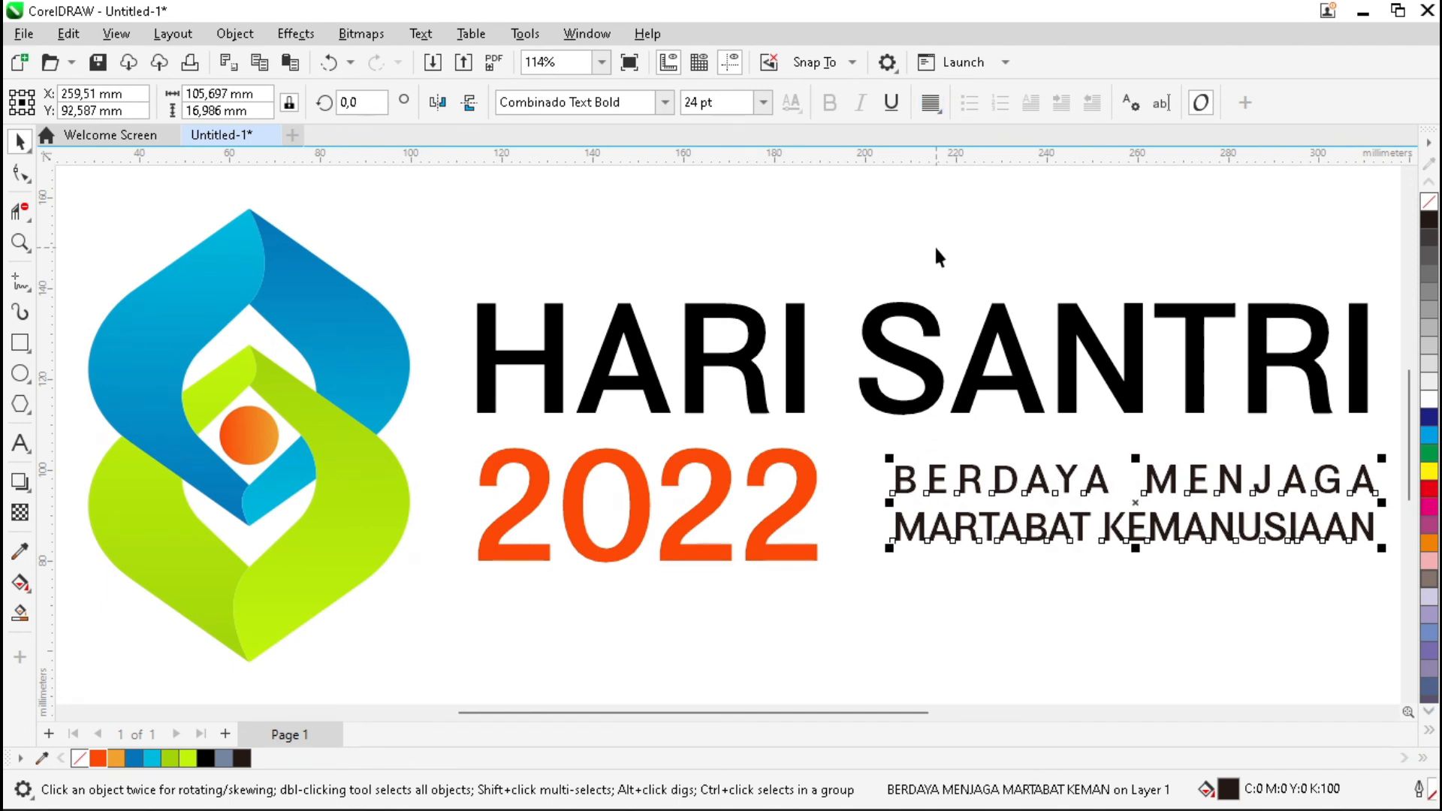
Set the tagline font size to 25 pt.
{"action": "left_click", "coordinate": [737, 101]}
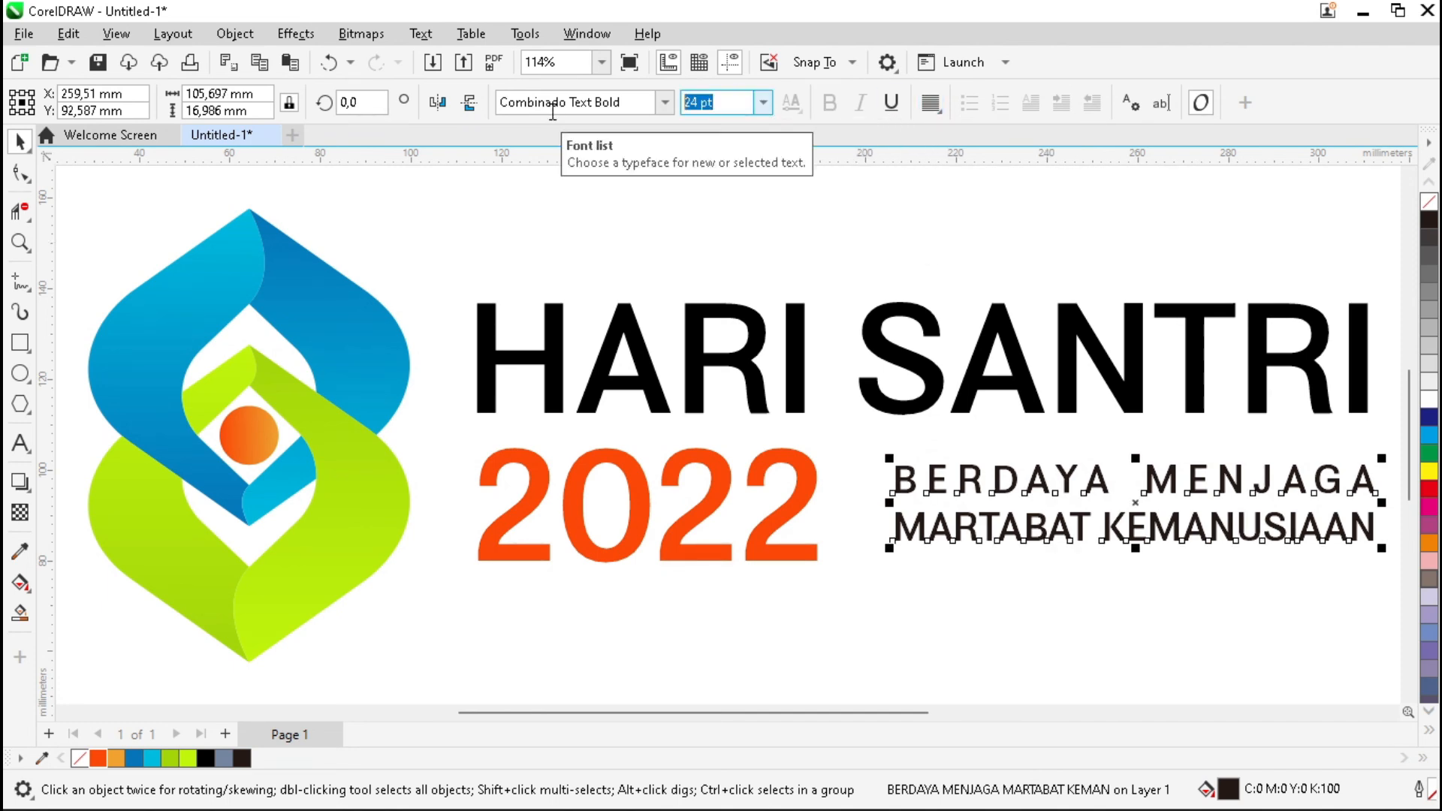
{"action": "key", "text": "BackSpace"}
{"action": "key", "text": "BackSpace"}
{"action": "key", "text": "BackSpace"}
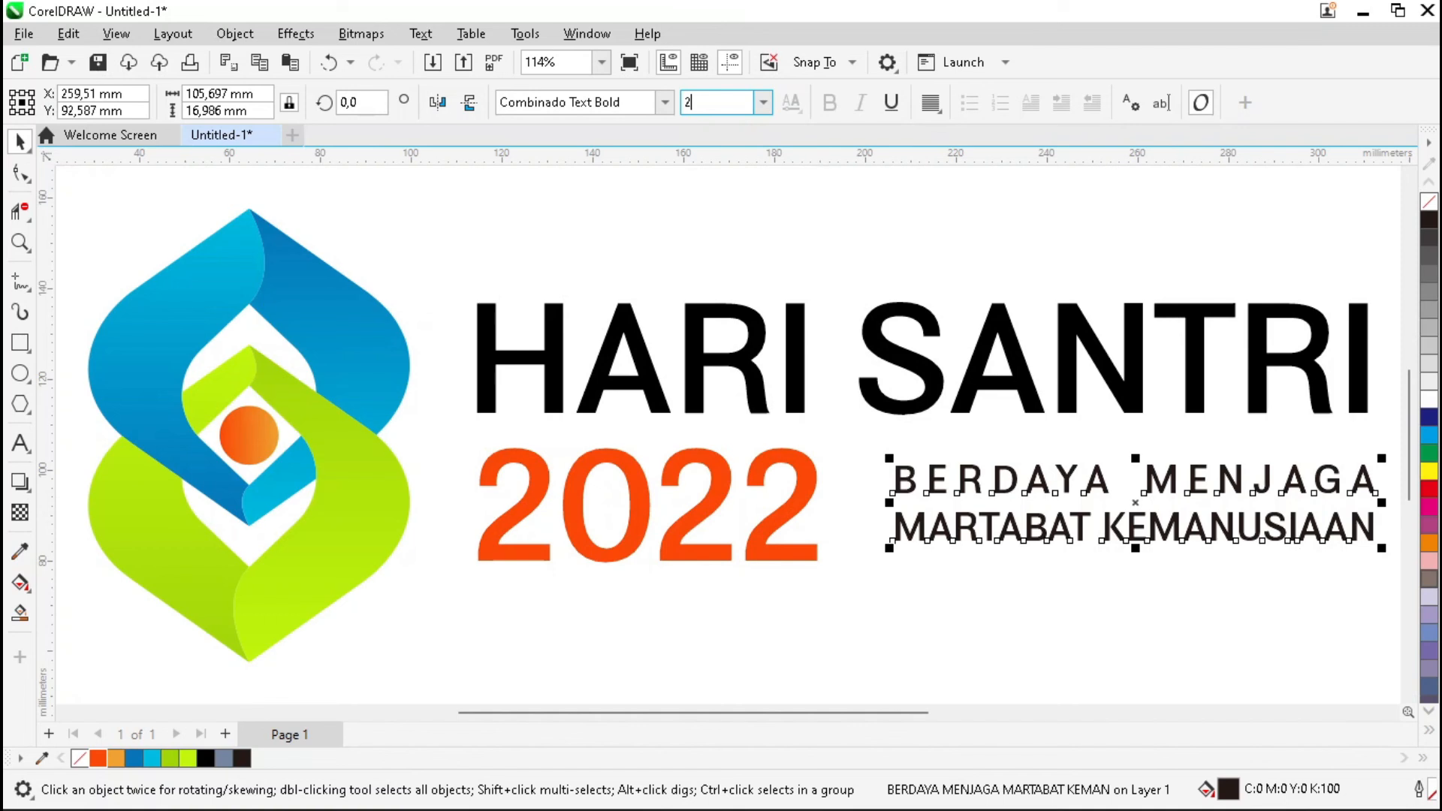
{"action": "type", "text": "5"}
{"action": "key", "text": "Return"}
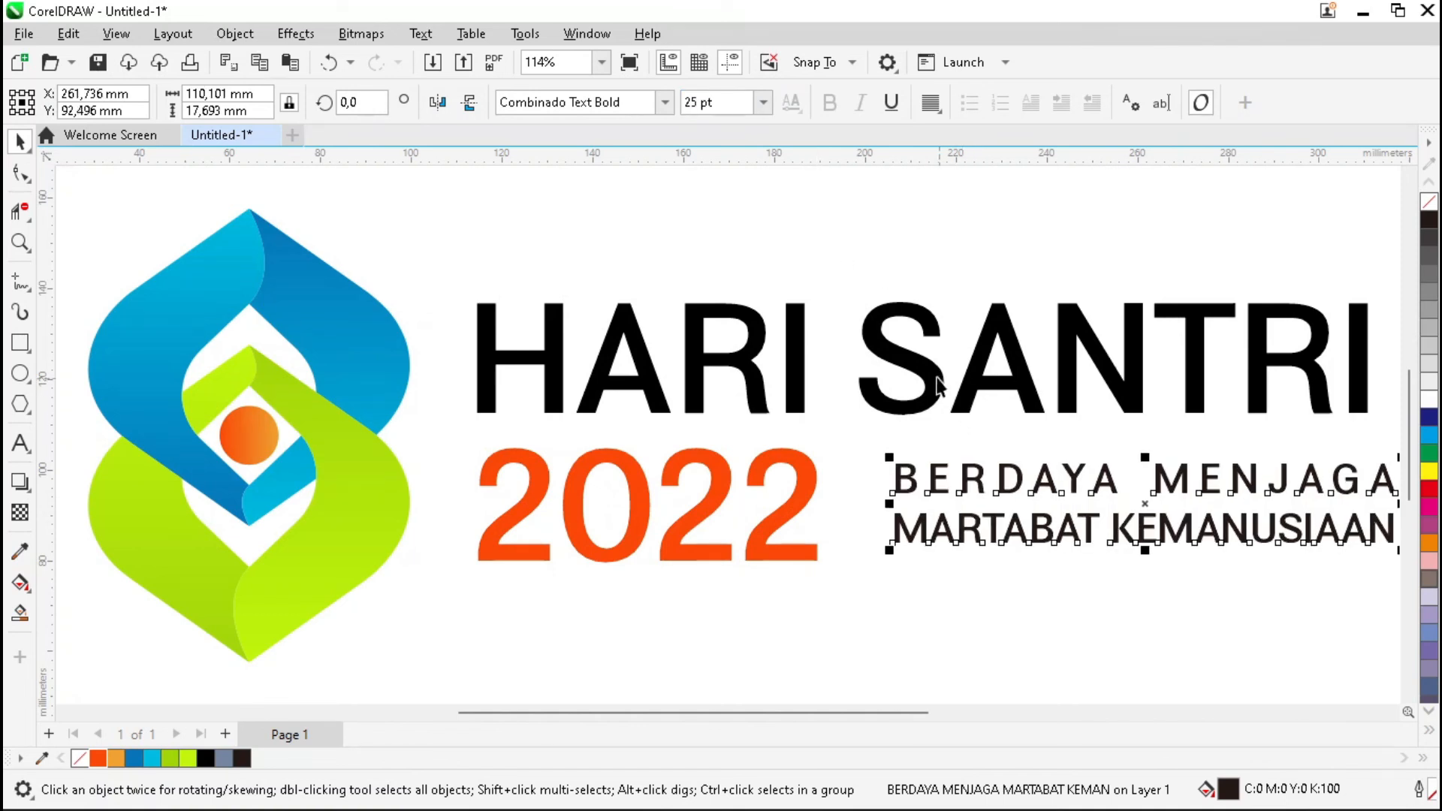
Right-align the tagline with 'HARI SANTRI'.
{"action": "left_click", "coordinate": [939, 387], "text": "shift"}
{"action": "key", "text": "r"}
{"action": "left_click", "coordinate": [990, 599]}
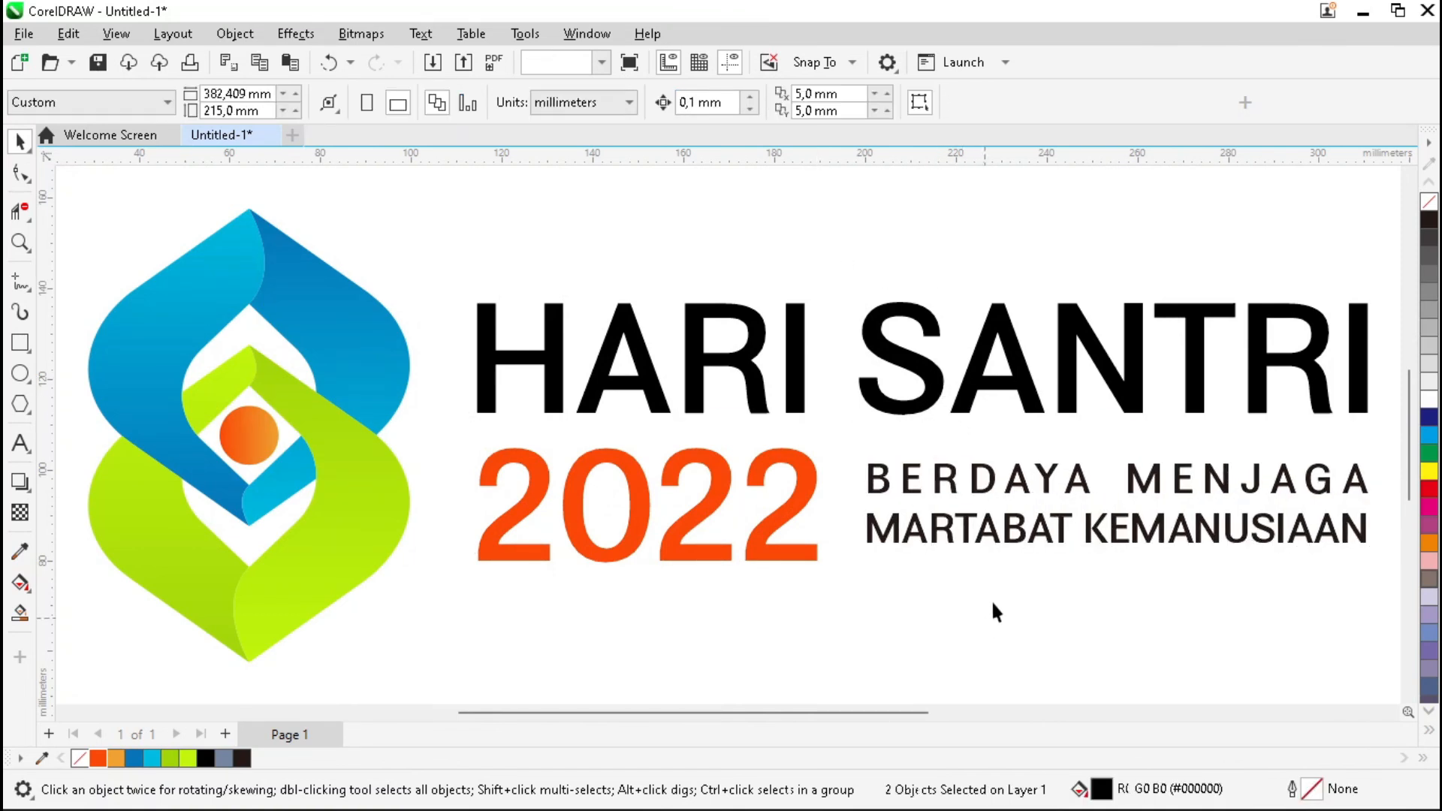
Centre the tagline vertically on '2022'.
{"action": "left_click", "coordinate": [998, 535]}
{"action": "left_click", "coordinate": [801, 489], "text": "shift"}
{"action": "key", "text": "c"}
{"action": "left_click", "coordinate": [931, 590]}
{"action": "left_click", "coordinate": [982, 539]}
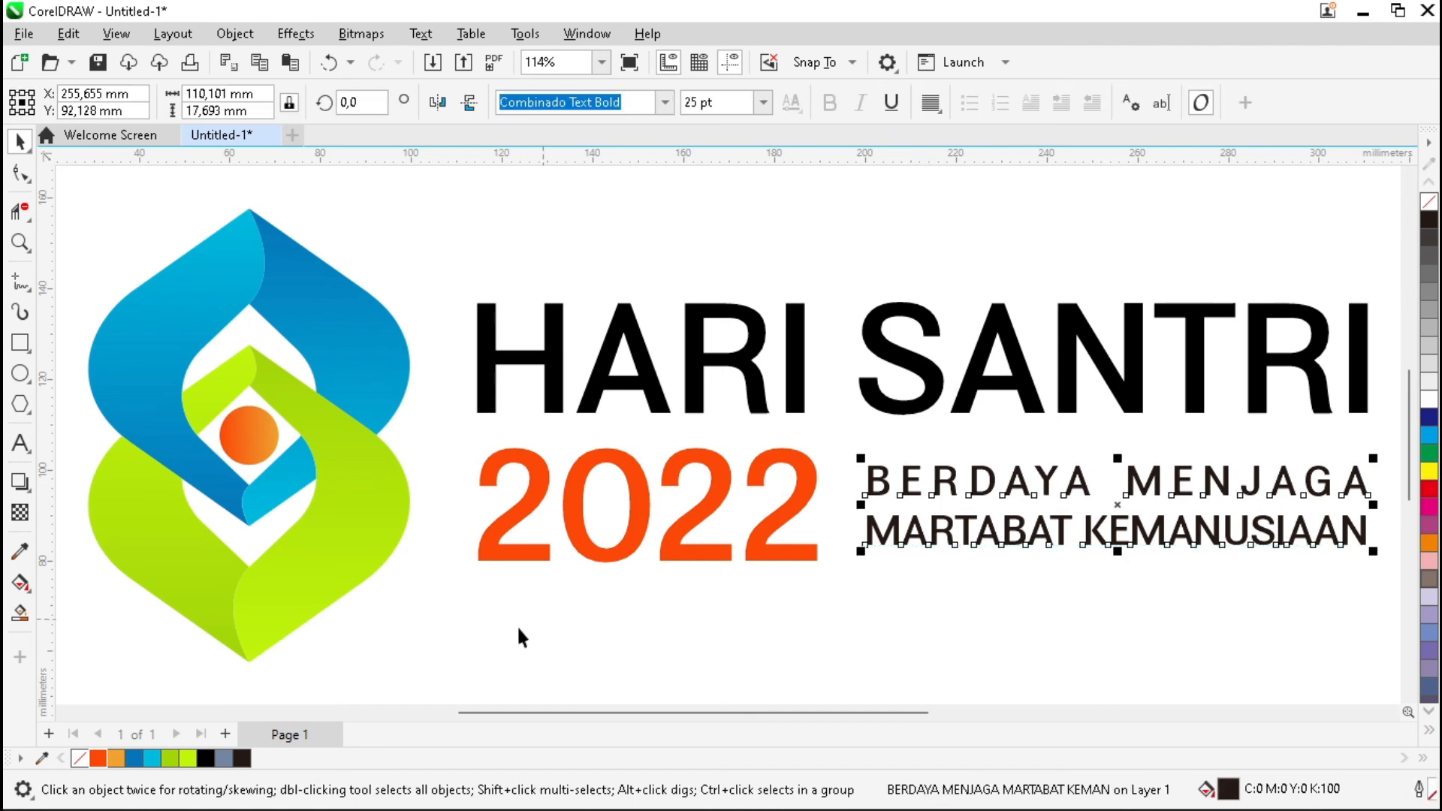
{"action": "left_click", "coordinate": [637, 602]}
Group the logo and all text, then centre the group on the page.
{"action": "scroll", "coordinate": [647, 418], "scroll_direction": "down", "scroll_amount": 2}
{"action": "left_click_drag", "start_coordinate": [257, 240], "coordinate": [1139, 590]}
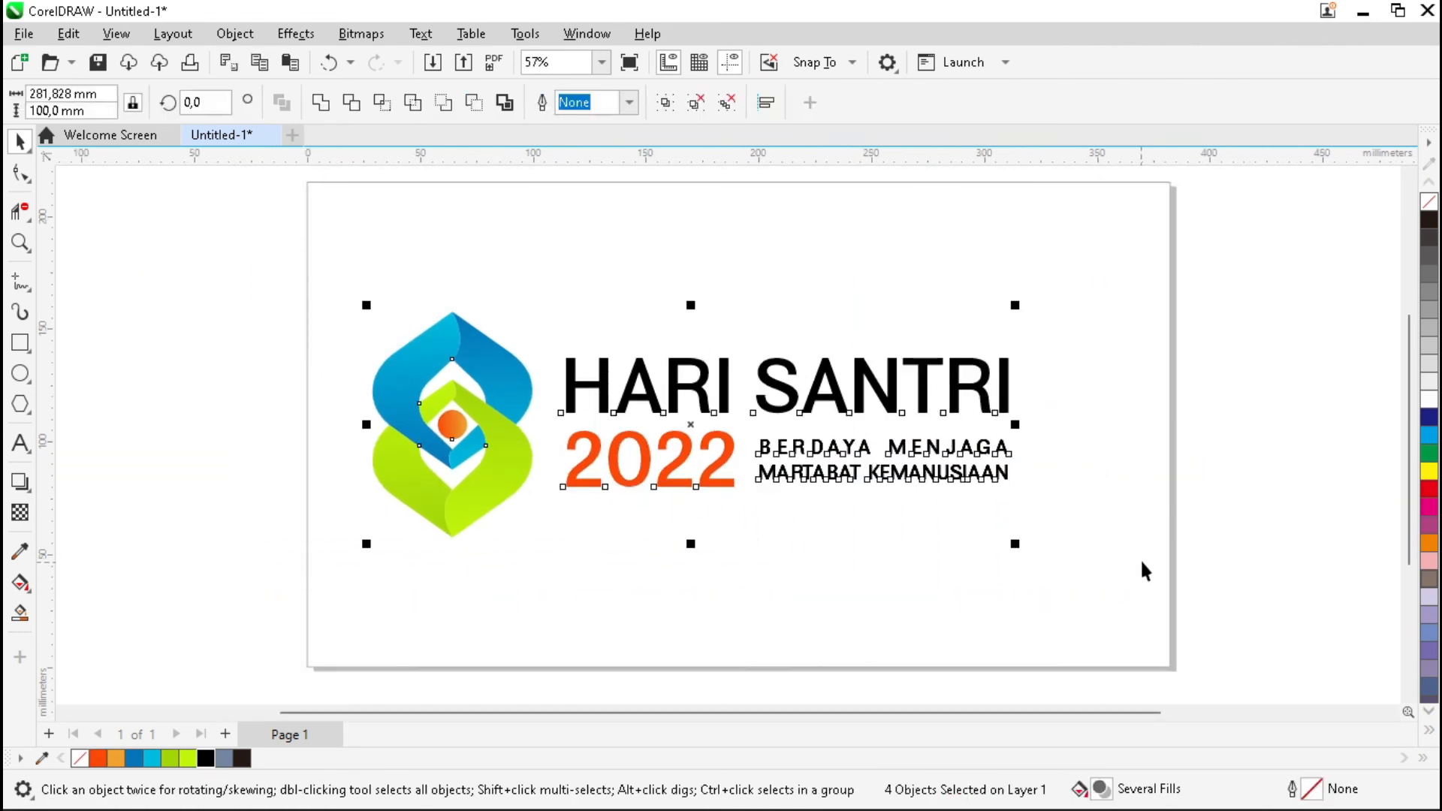
{"action": "key", "text": "ctrl+g"}
{"action": "key", "text": "p"}
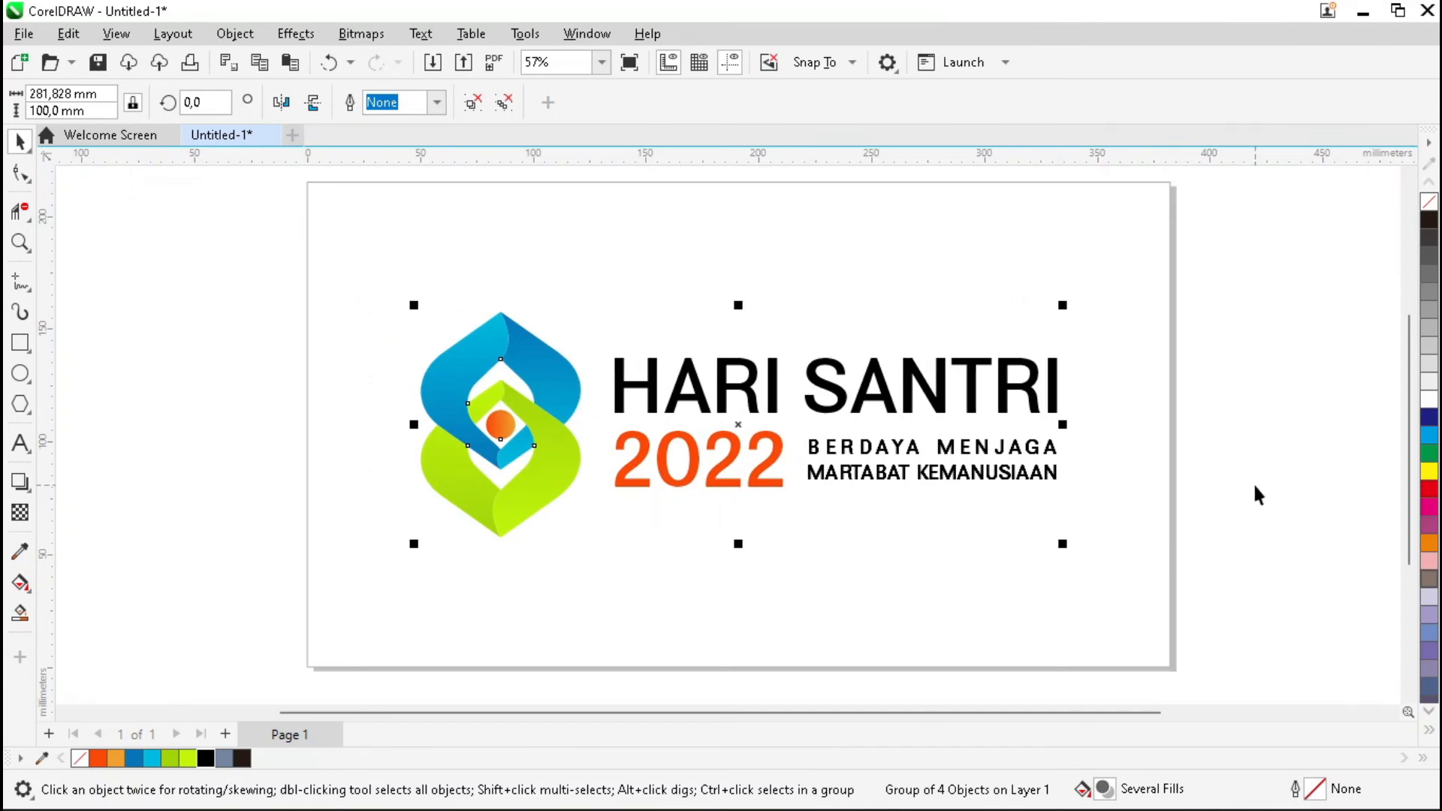
{"action": "left_click", "coordinate": [1259, 496]}
Zoom to the page and preview the finished logo full screen.
{"action": "left_click_drag", "start_coordinate": [311, 193], "coordinate": [1173, 664]}
{"action": "key", "text": "space"}
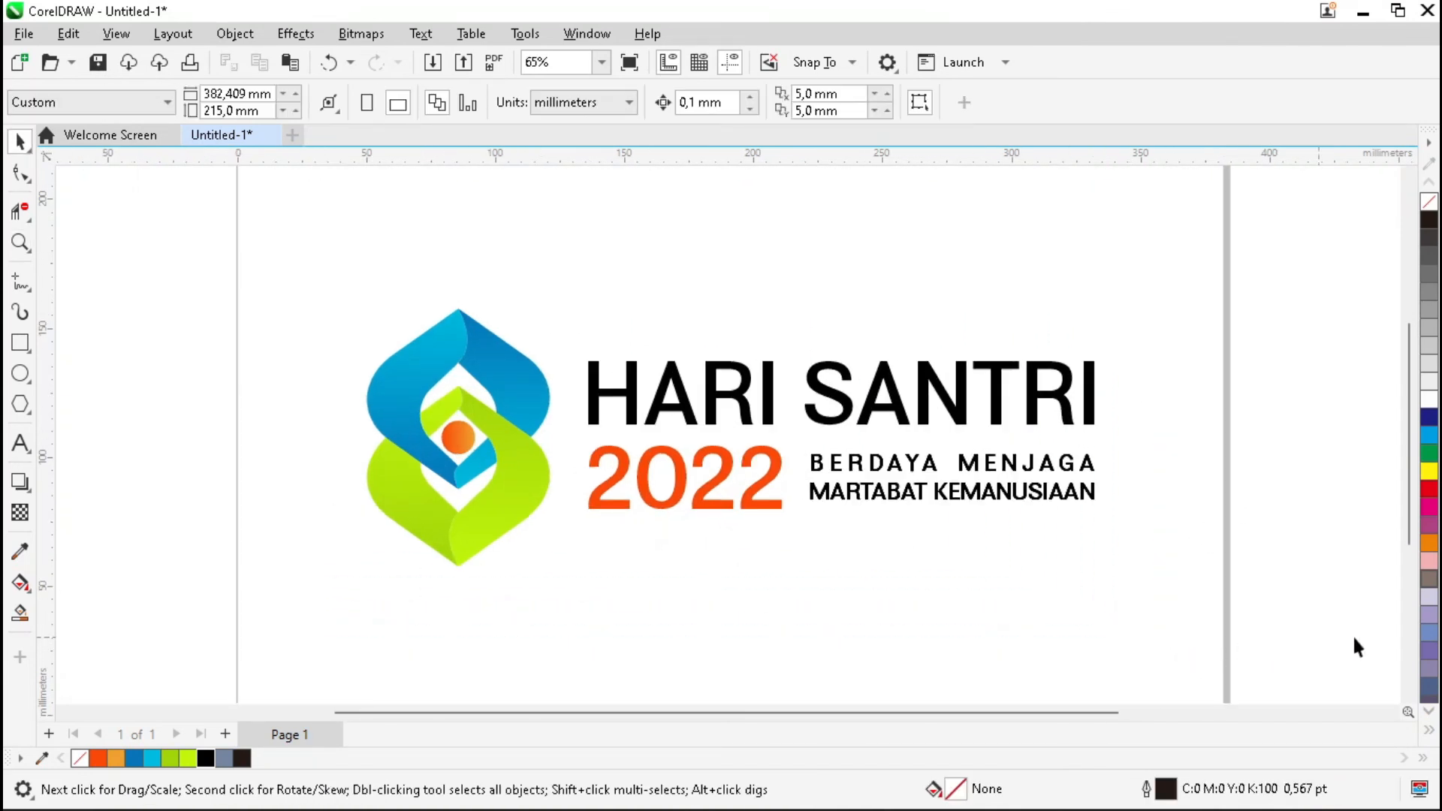
{"action": "key", "text": "F9"}
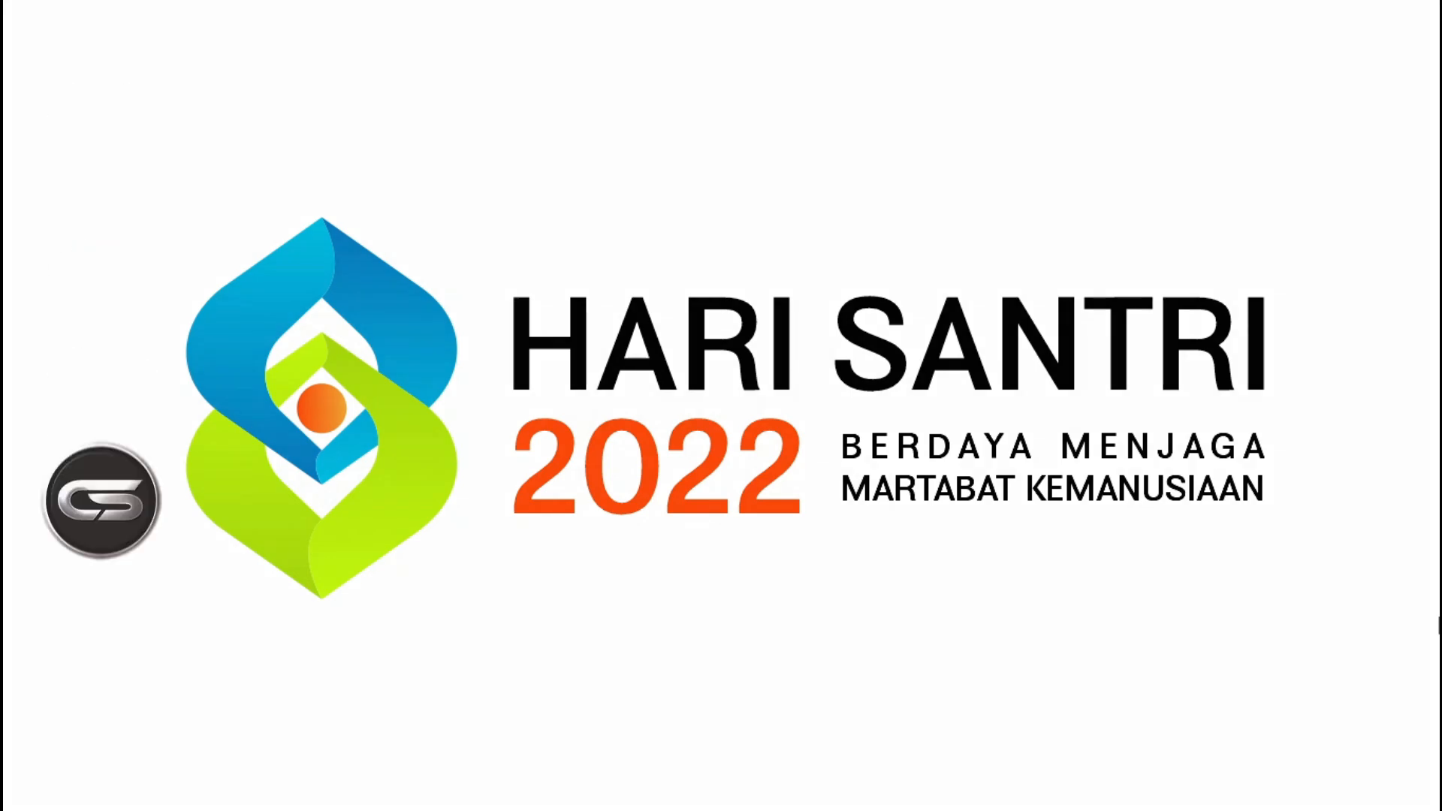